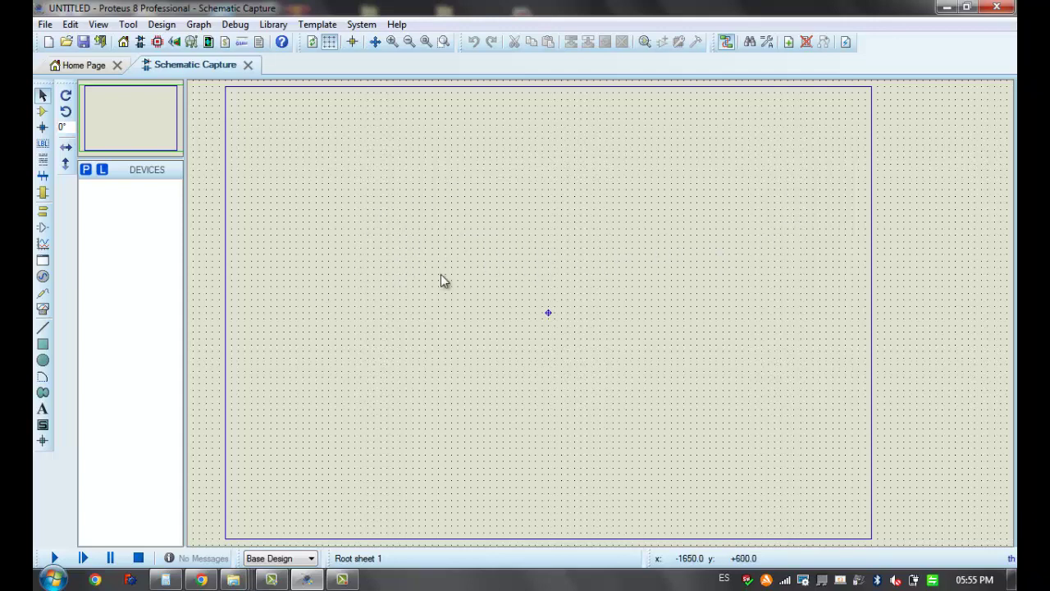
Search the device library for pc817
{"action": "left_click", "coordinate": [84, 172]}
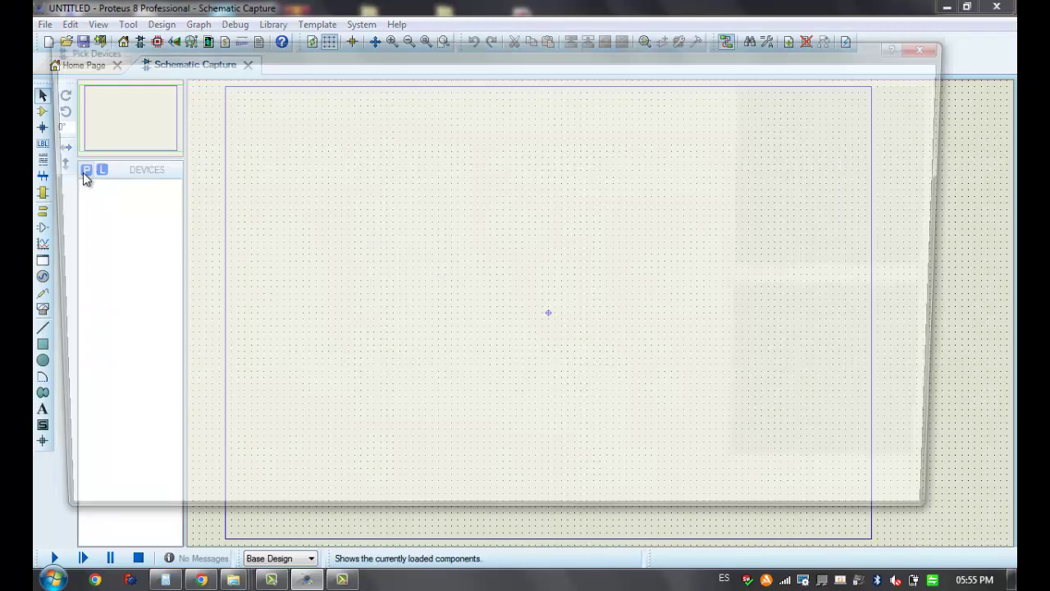
{"action": "scroll", "coordinate": [79, 205], "scroll_direction": "down", "scroll_amount": 2}
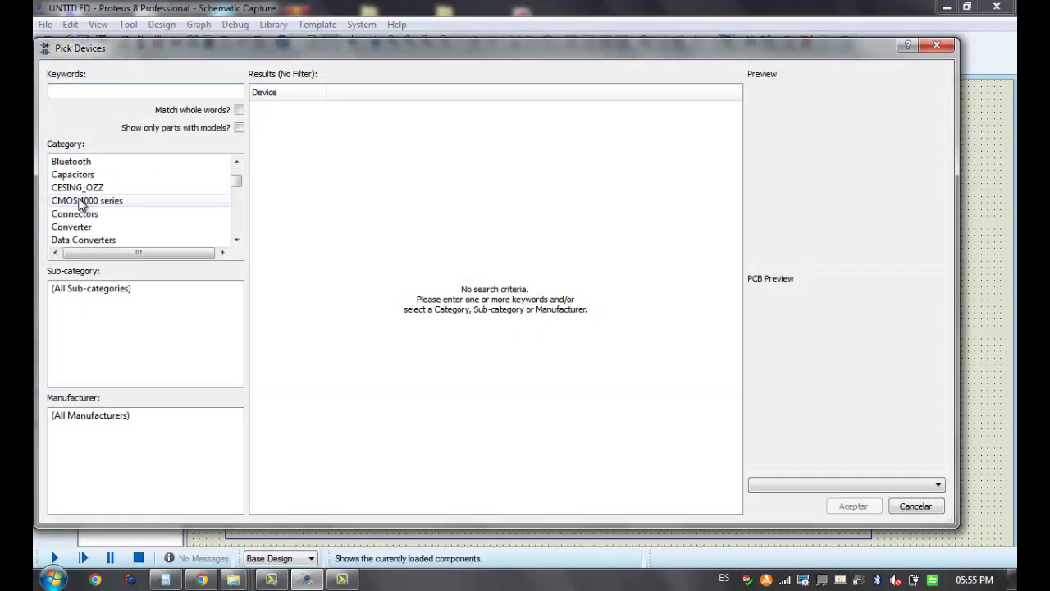
{"action": "scroll", "coordinate": [79, 205], "scroll_direction": "up", "scroll_amount": 1}
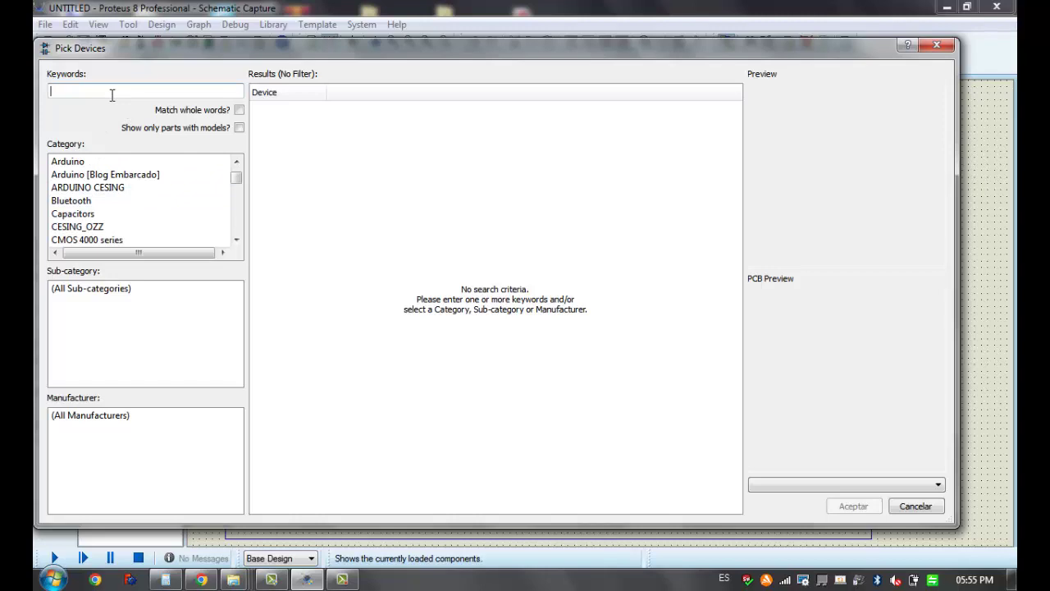
{"action": "type", "text": "pc"}
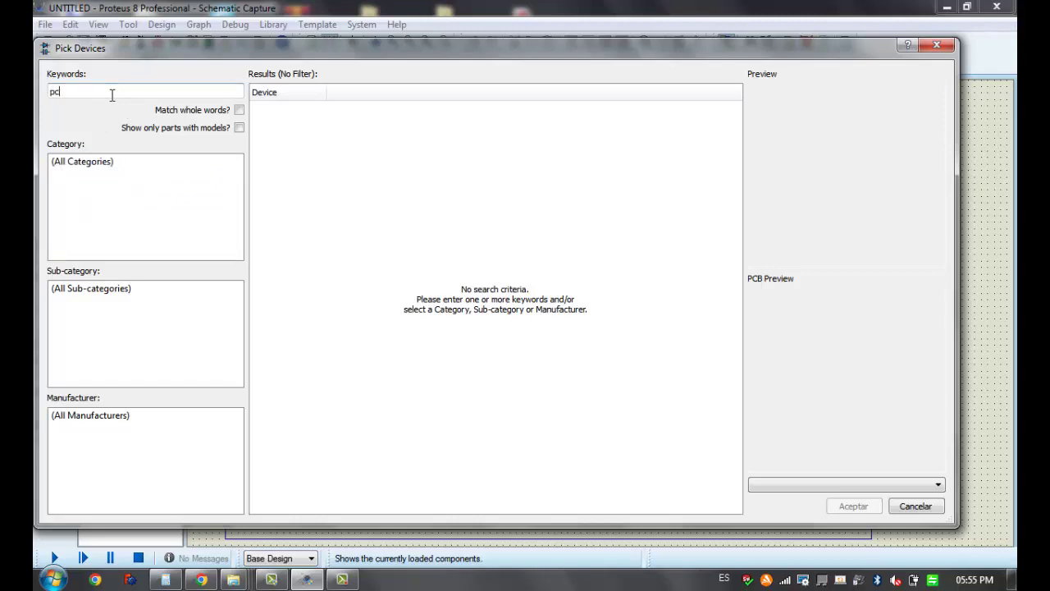
{"action": "type", "text": "817"}
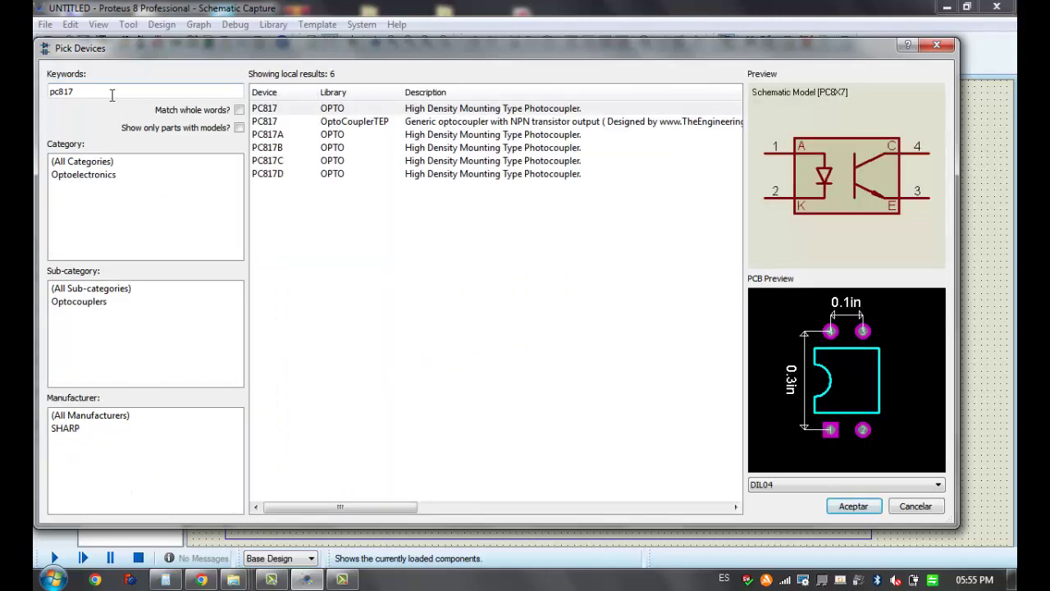
Compare the previews of the PC817 optocouplers from the OPTO and OptoCouplerTEP libraries
{"action": "left_click", "coordinate": [267, 122]}
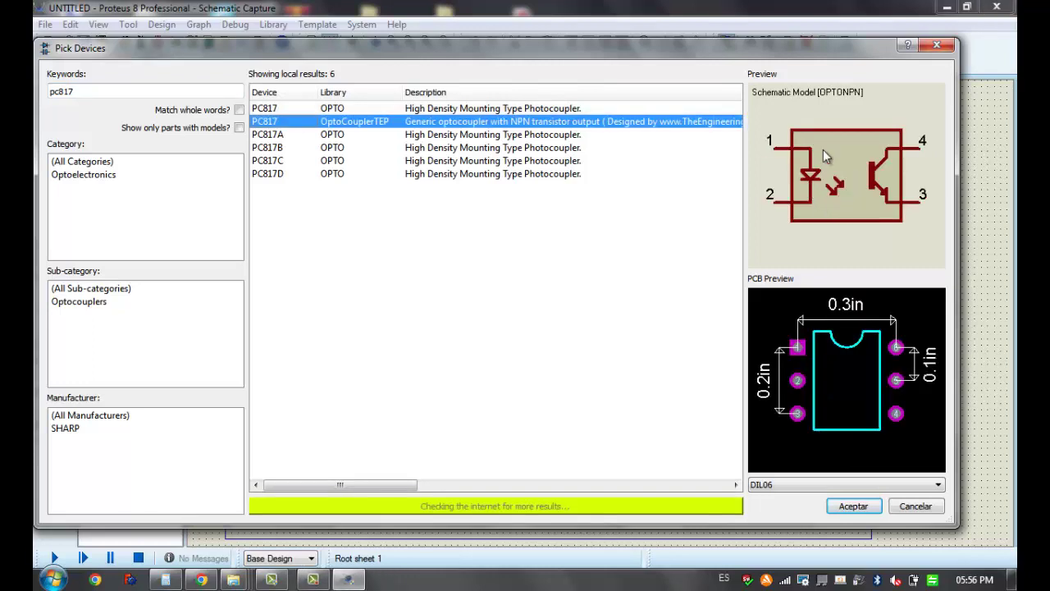
{"action": "left_click", "coordinate": [341, 110]}
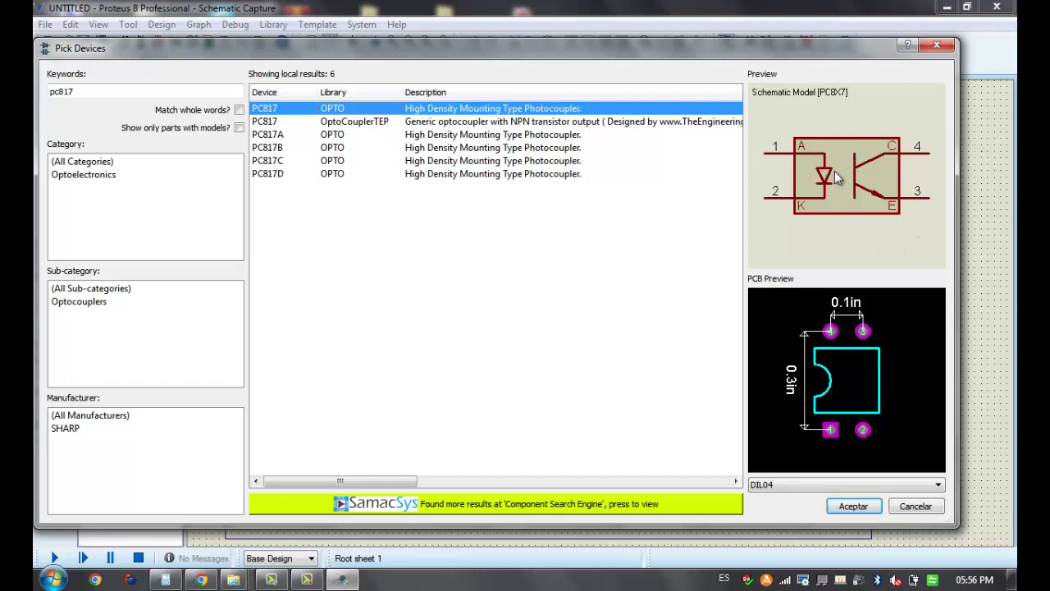
{"action": "left_click", "coordinate": [331, 123]}
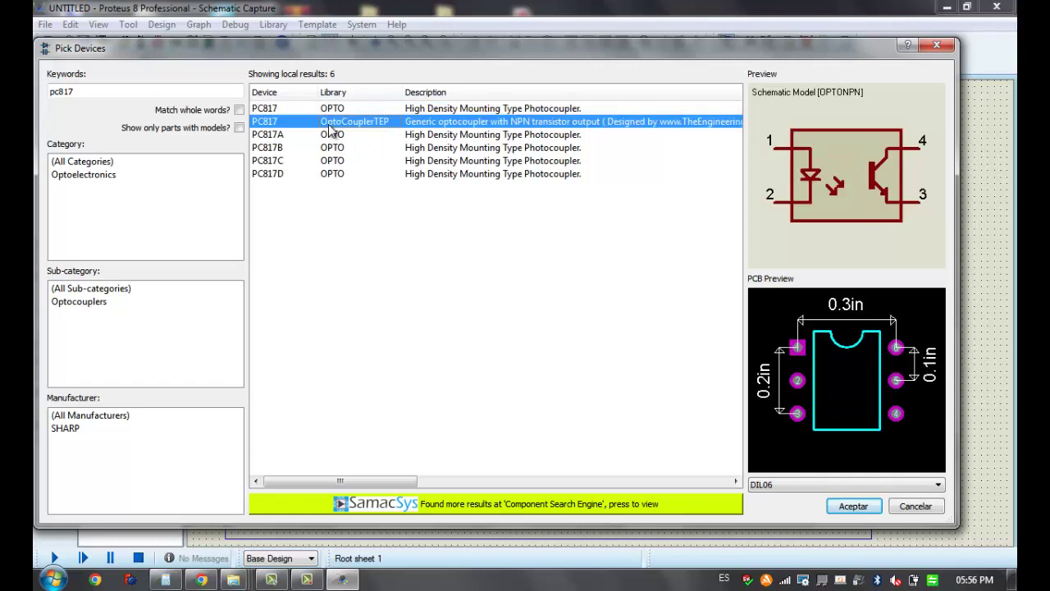
{"action": "left_click", "coordinate": [281, 109]}
{"action": "left_click", "coordinate": [279, 121]}
{"action": "left_click", "coordinate": [282, 109]}
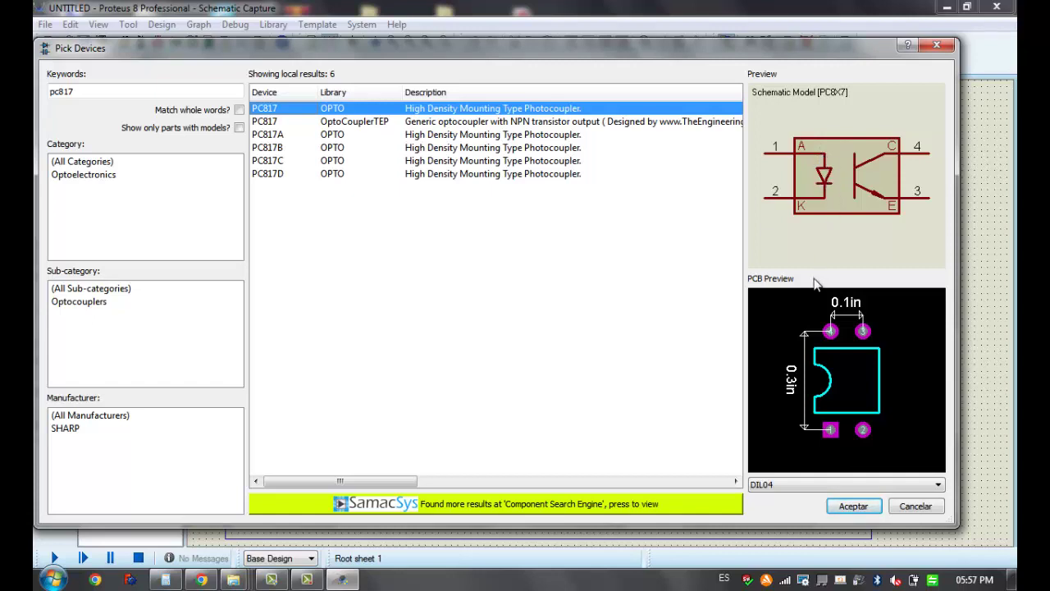
{"action": "left_click", "coordinate": [371, 123]}
Pick the PC817 from the OPTO library and place it on the schematic, above the sheet's centre
{"action": "left_click", "coordinate": [378, 114]}
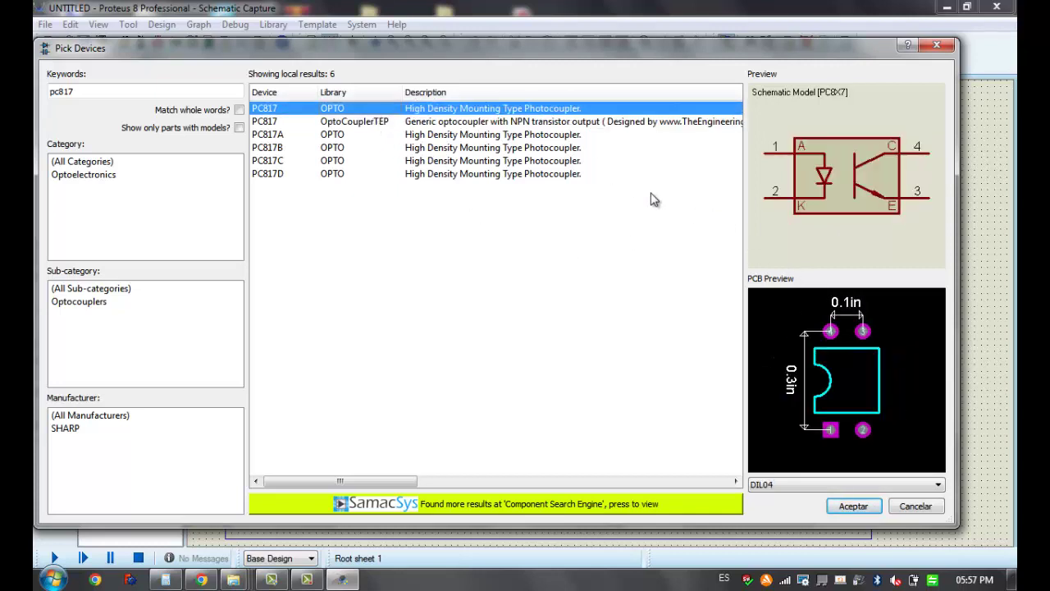
{"action": "left_click", "coordinate": [851, 503]}
{"action": "left_click", "coordinate": [516, 232]}
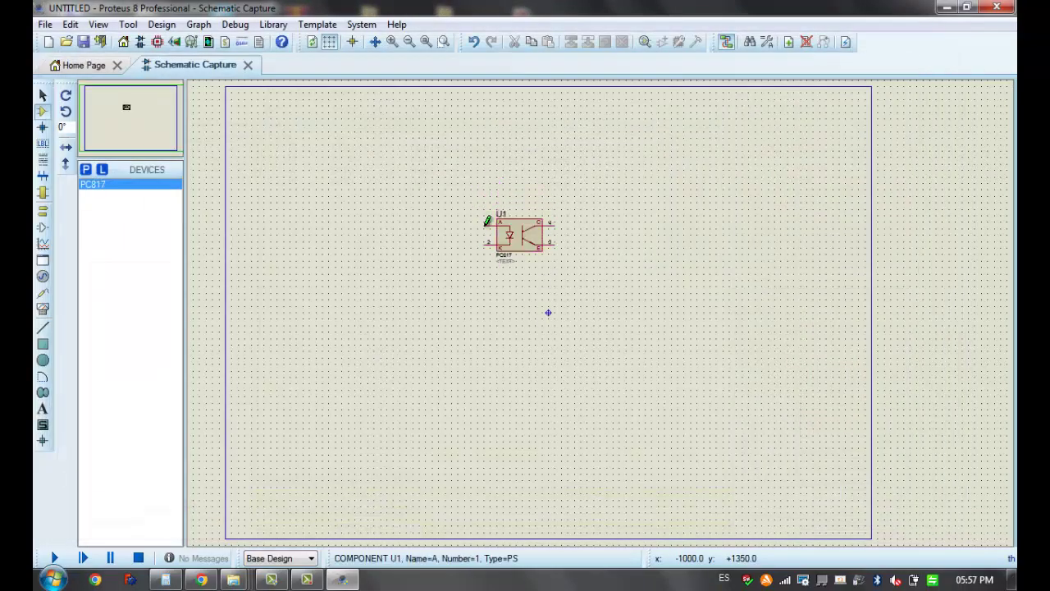
{"action": "key", "text": "F6"}
{"action": "scroll", "coordinate": [598, 307], "scroll_direction": "up", "scroll_amount": 2}
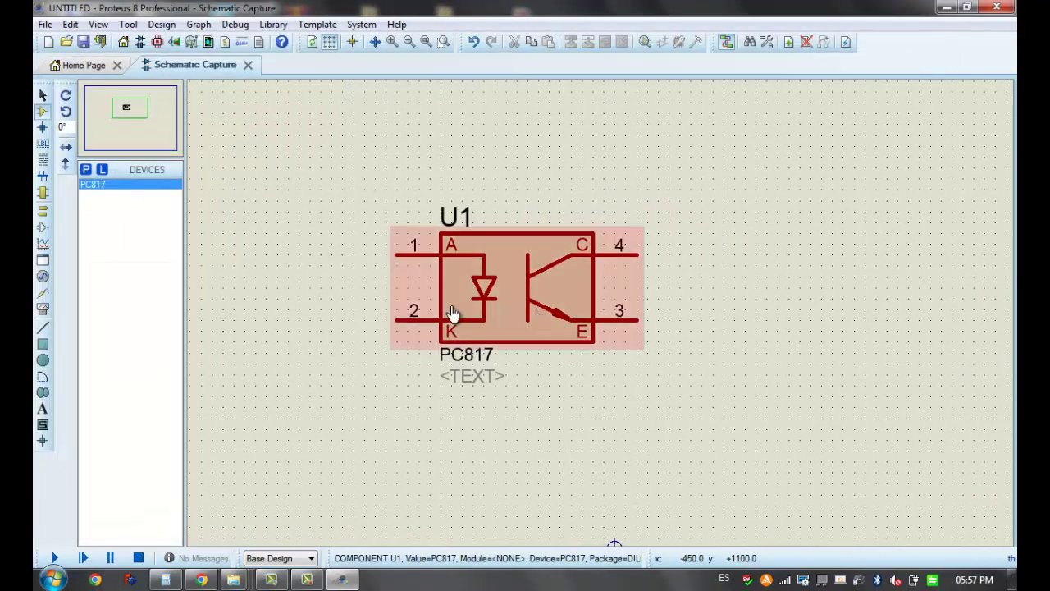
{"action": "left_click_drag", "start_coordinate": [364, 147], "coordinate": [703, 440]}
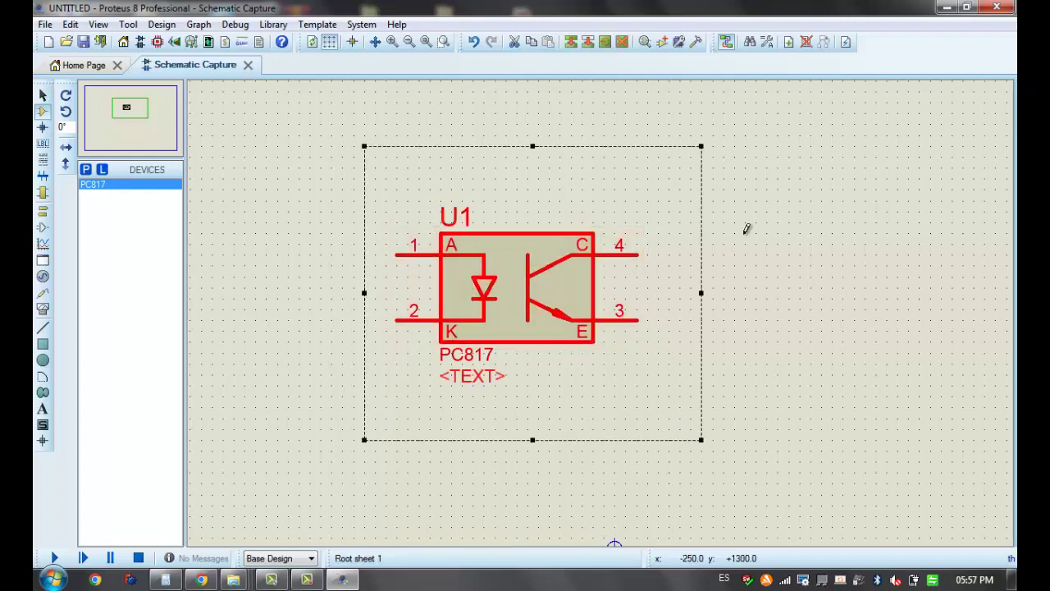
{"action": "left_click", "coordinate": [697, 227]}
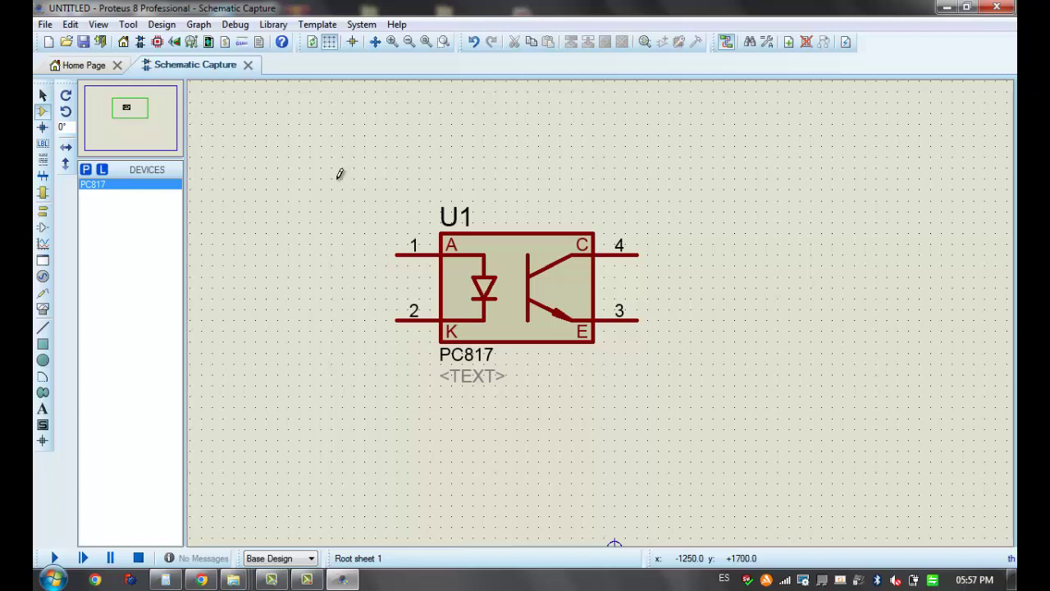
{"action": "left_click_drag", "start_coordinate": [332, 177], "coordinate": [693, 416]}
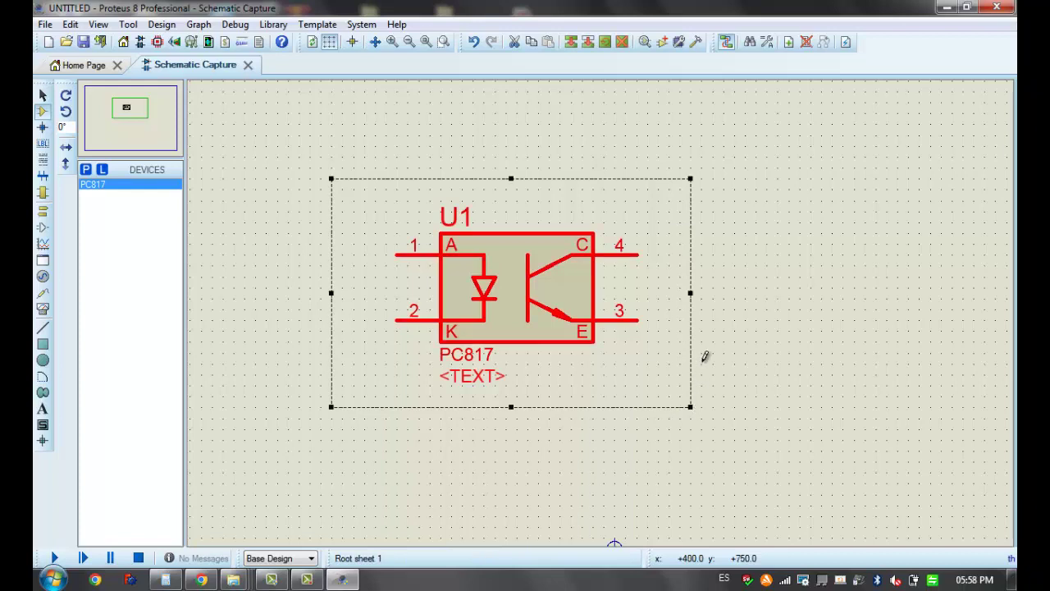
{"action": "left_click", "coordinate": [713, 329]}
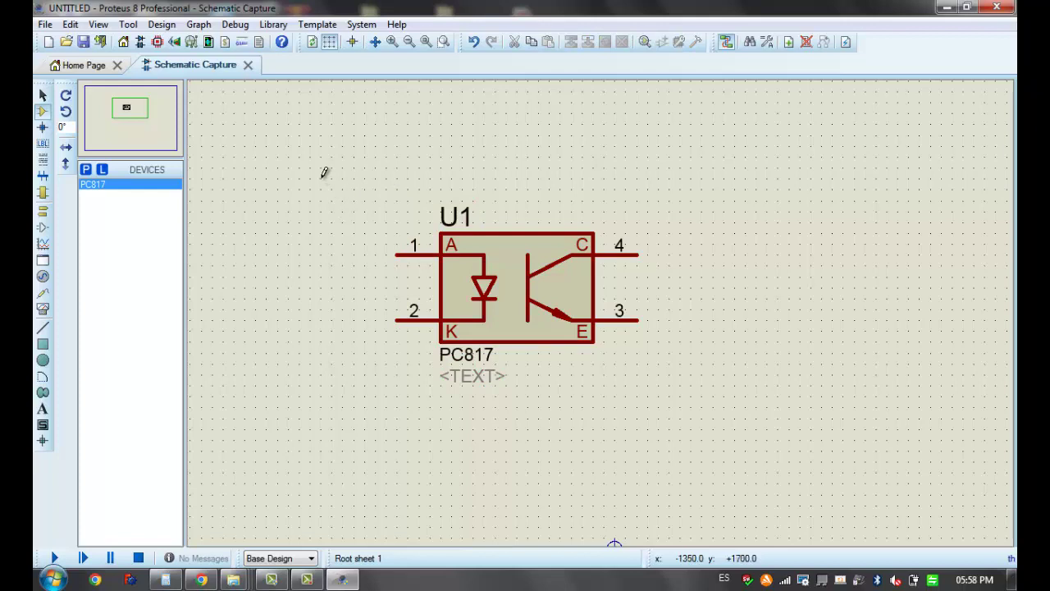
{"action": "left_click_drag", "start_coordinate": [310, 188], "coordinate": [667, 381]}
{"action": "left_click", "coordinate": [433, 144]}
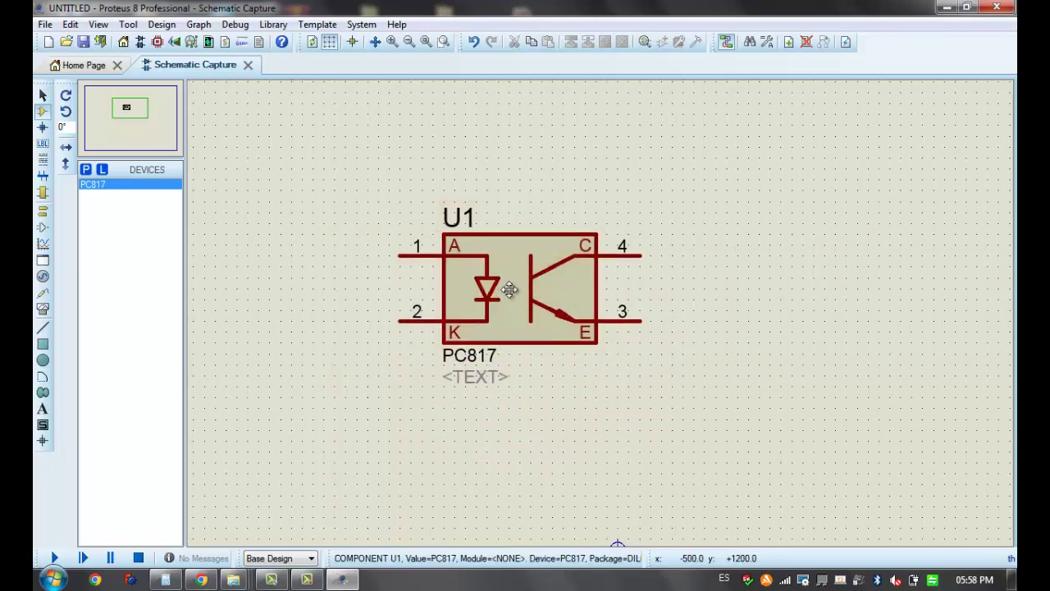
Move the PC817 optocoupler slightly down and to the right on the sheet
{"action": "left_click_drag", "start_coordinate": [509, 289], "coordinate": [525, 305]}
{"action": "left_click", "coordinate": [222, 243]}
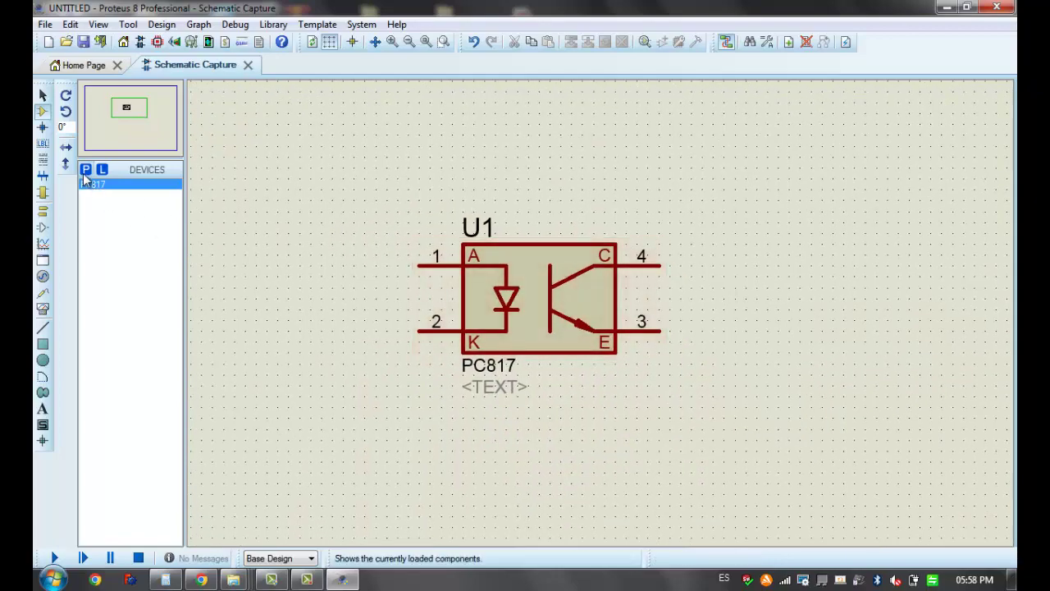
Open the device library and browse its categories, listing the Switching Devices
{"action": "left_click", "coordinate": [85, 171]}
{"action": "left_click", "coordinate": [93, 200]}
{"action": "scroll", "coordinate": [90, 208], "scroll_direction": "down", "scroll_amount": 2}
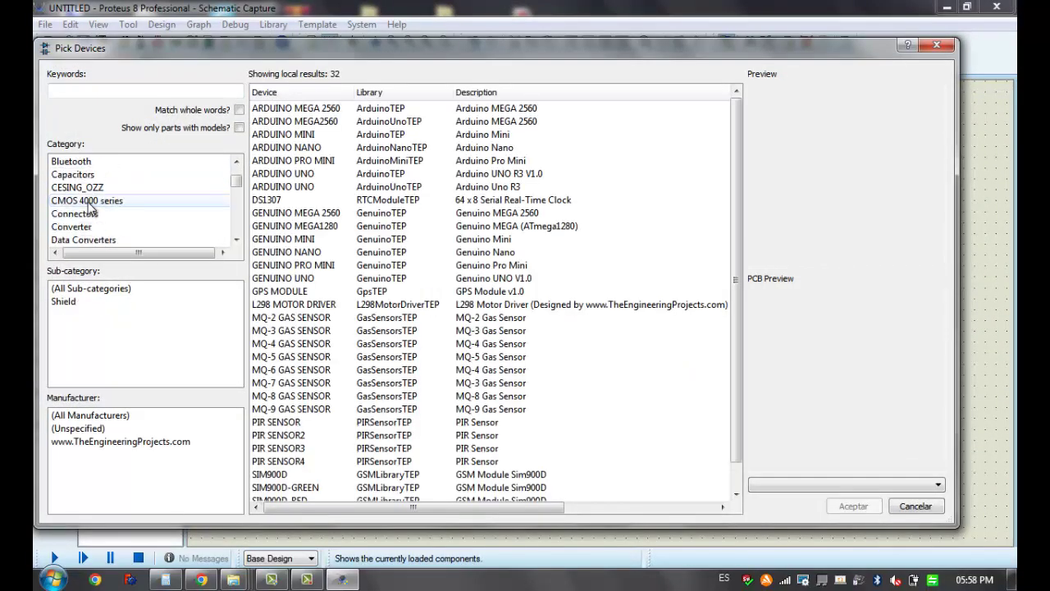
{"action": "scroll", "coordinate": [90, 207], "scroll_direction": "down", "scroll_amount": 3}
{"action": "scroll", "coordinate": [91, 205], "scroll_direction": "up", "scroll_amount": 3}
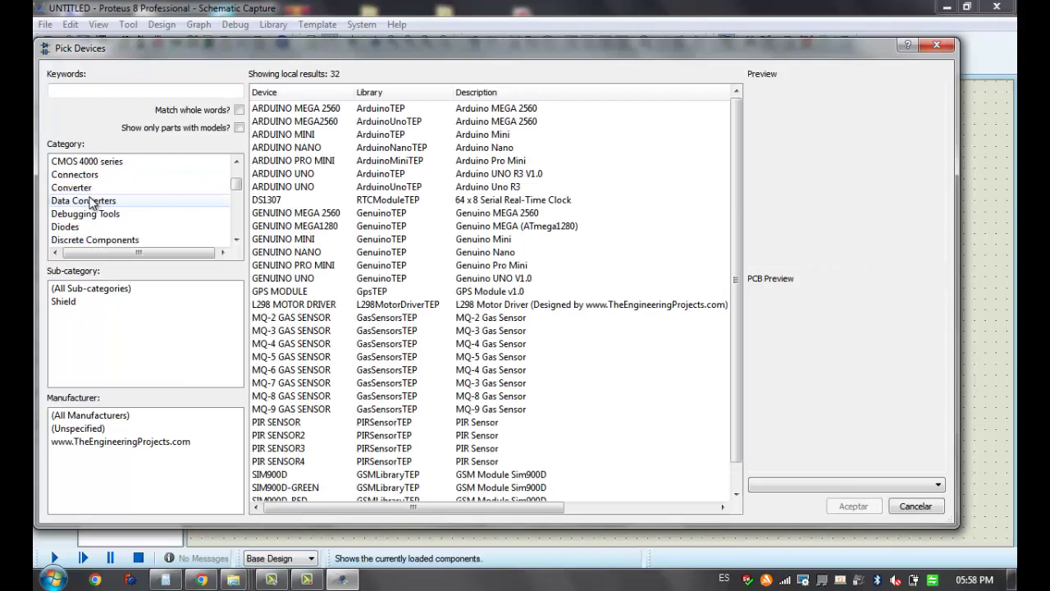
{"action": "scroll", "coordinate": [91, 203], "scroll_direction": "down", "scroll_amount": 7}
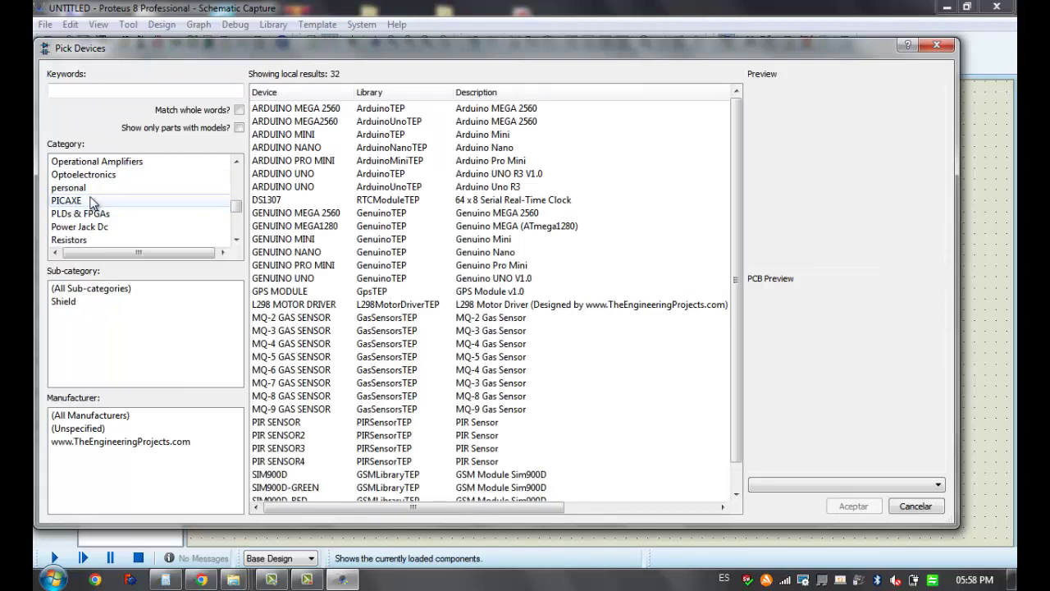
{"action": "scroll", "coordinate": [93, 203], "scroll_direction": "down", "scroll_amount": 3}
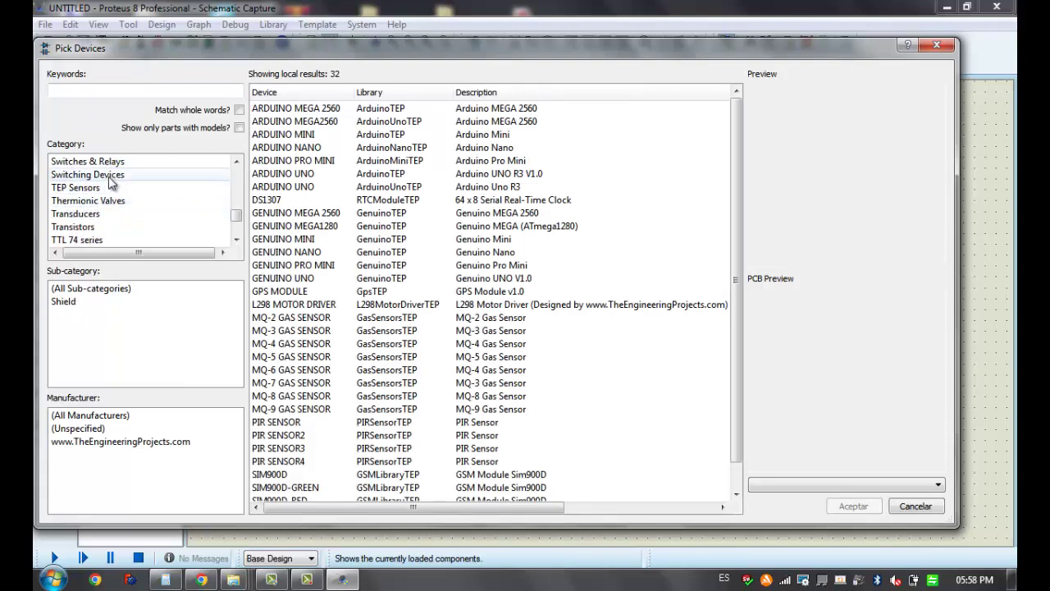
{"action": "left_click", "coordinate": [110, 176]}
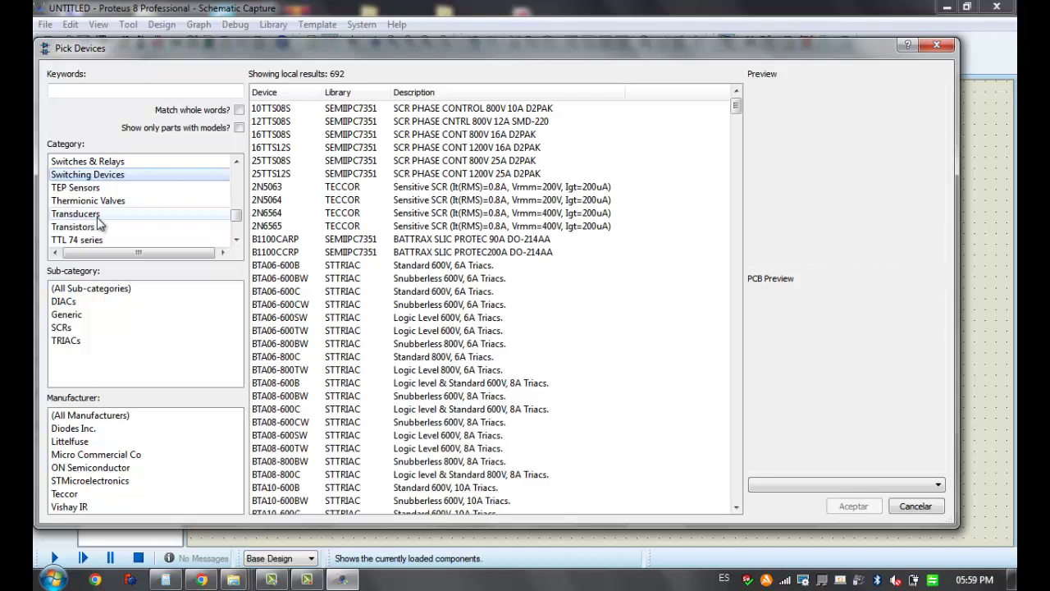
List the devices of the Simulator Primitives category in the device library
{"action": "scroll", "coordinate": [99, 223], "scroll_direction": "down", "scroll_amount": 4}
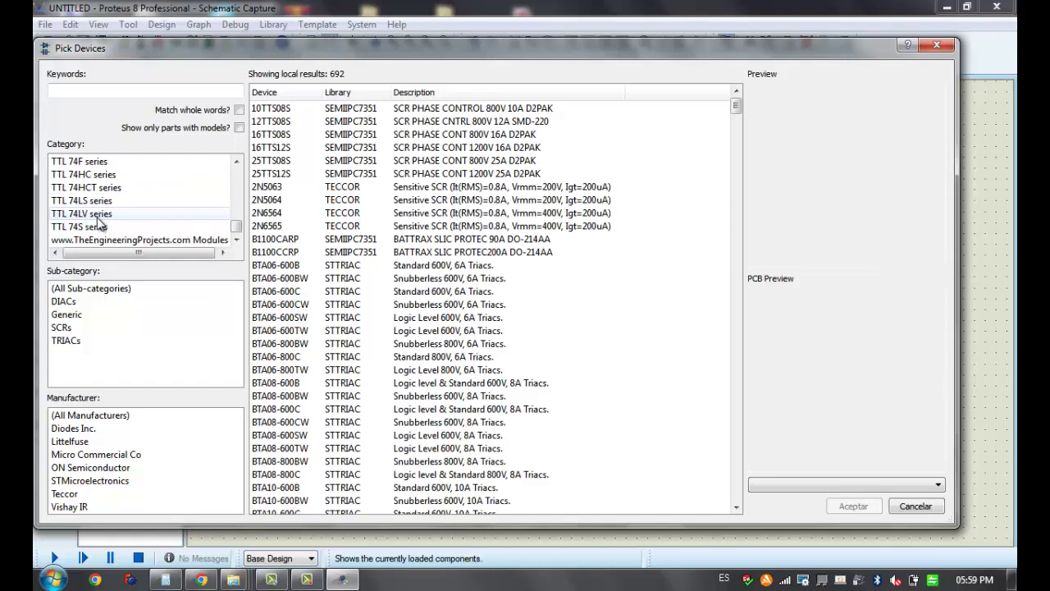
{"action": "scroll", "coordinate": [99, 223], "scroll_direction": "up", "scroll_amount": 6}
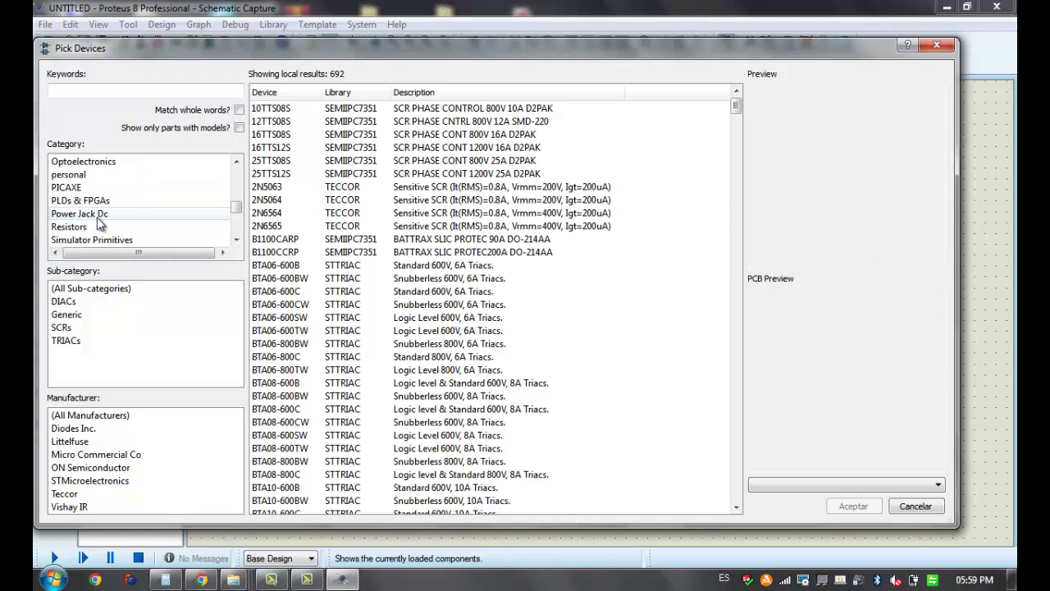
{"action": "left_click", "coordinate": [99, 201]}
{"action": "left_click", "coordinate": [102, 240]}
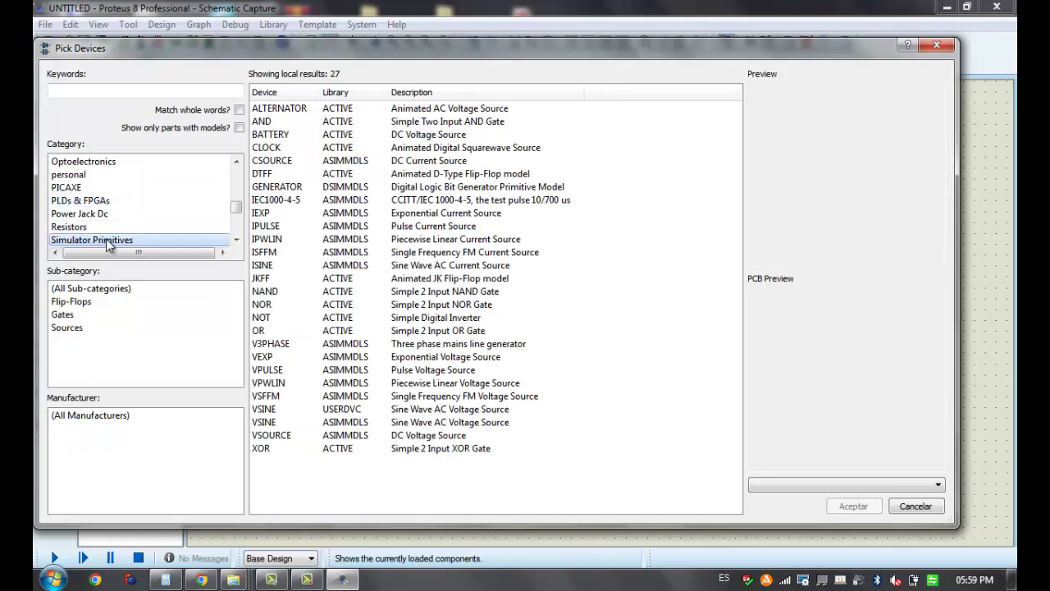
Preview several simulator primitives, including CLOCK, CSOURCE, DTFF, IEXP and GENERATOR
{"action": "left_click", "coordinate": [274, 254]}
{"action": "left_click", "coordinate": [278, 150]}
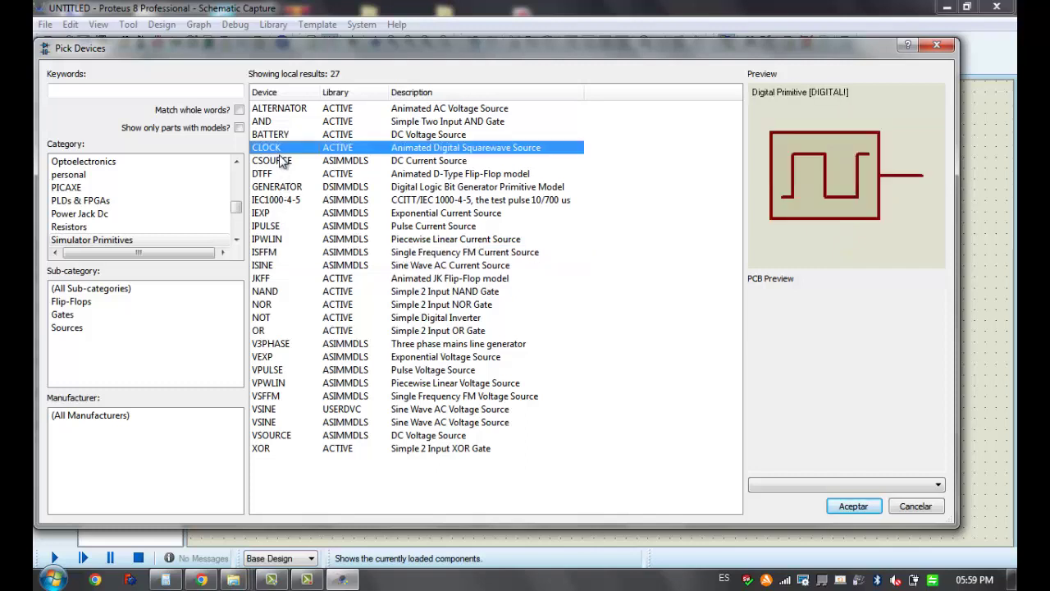
{"action": "left_click", "coordinate": [282, 162]}
{"action": "left_click", "coordinate": [279, 174]}
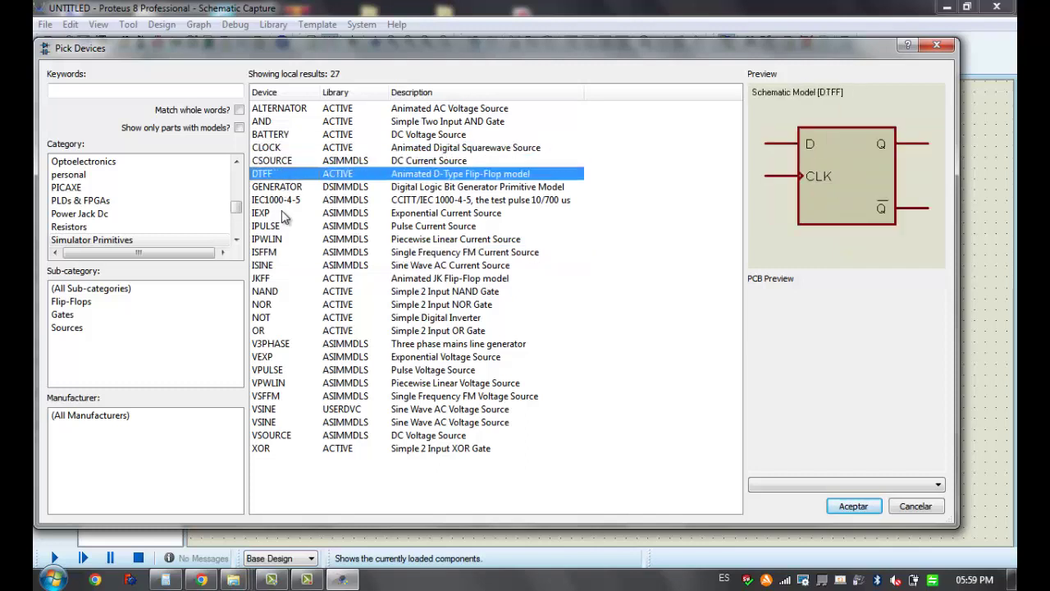
{"action": "left_click", "coordinate": [280, 213]}
{"action": "left_click", "coordinate": [285, 189]}
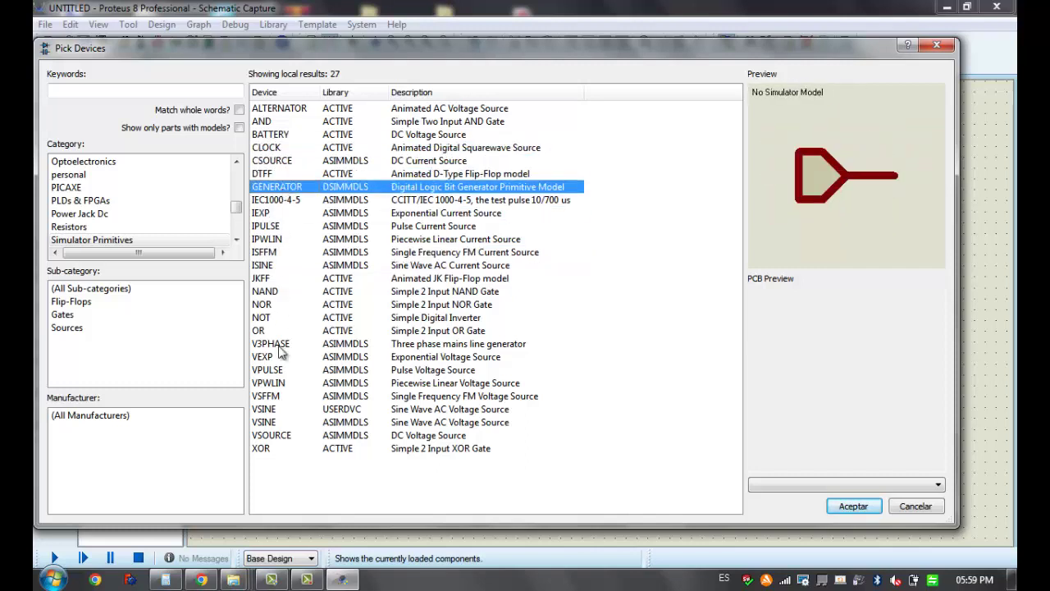
Pick the VSOURCE DC voltage source and place it to the left of the PC817 optocoupler
{"action": "left_click", "coordinate": [278, 436]}
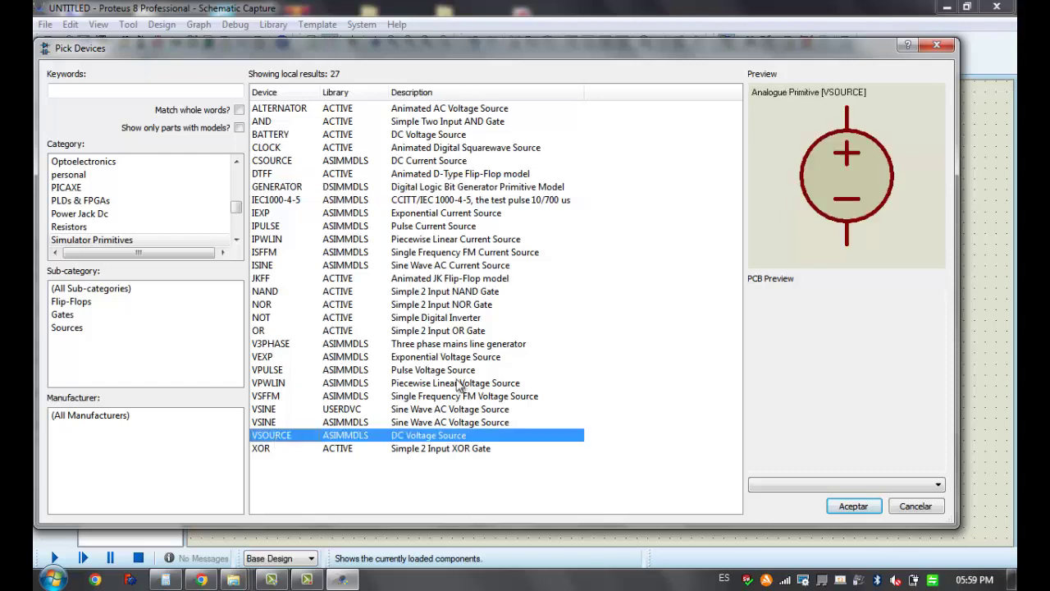
{"action": "left_click", "coordinate": [868, 506]}
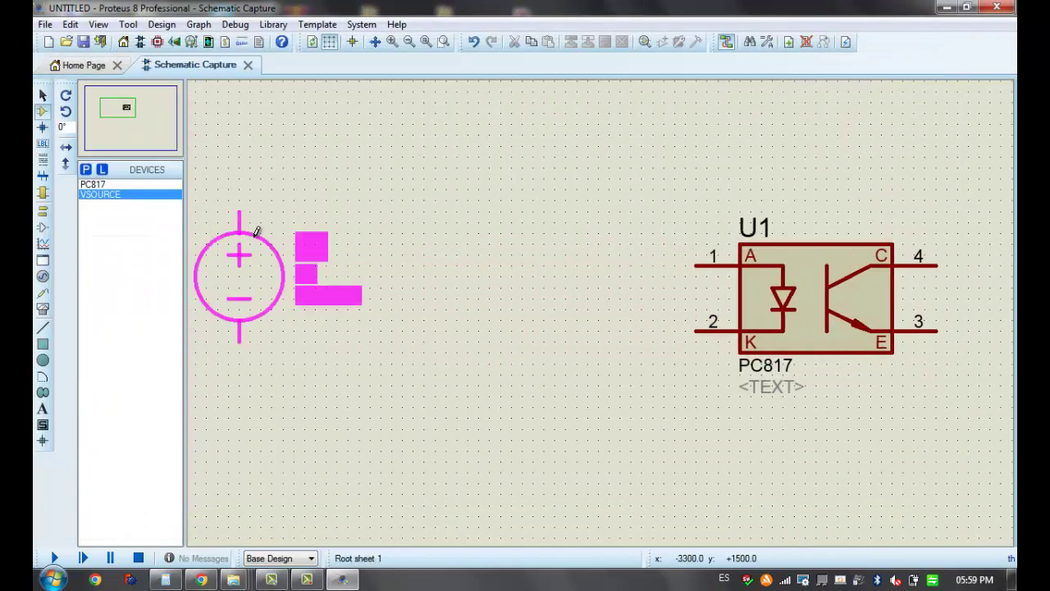
{"action": "left_click", "coordinate": [293, 261]}
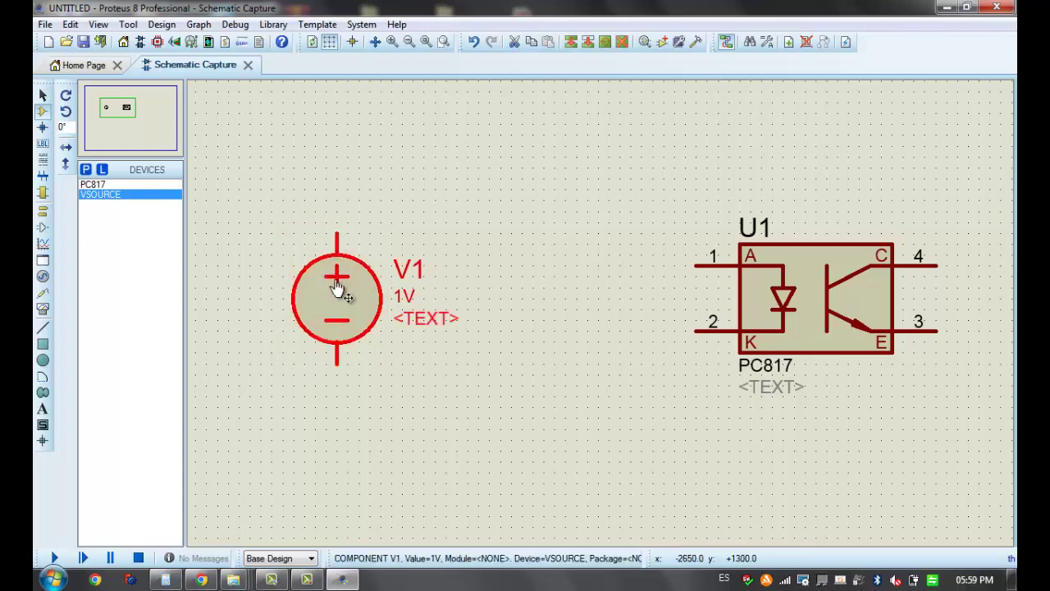
Set the voltage of source V1 to 24V and move the source slightly upward
{"action": "double_click", "coordinate": [342, 291]}
{"action": "key", "text": "Tab"}
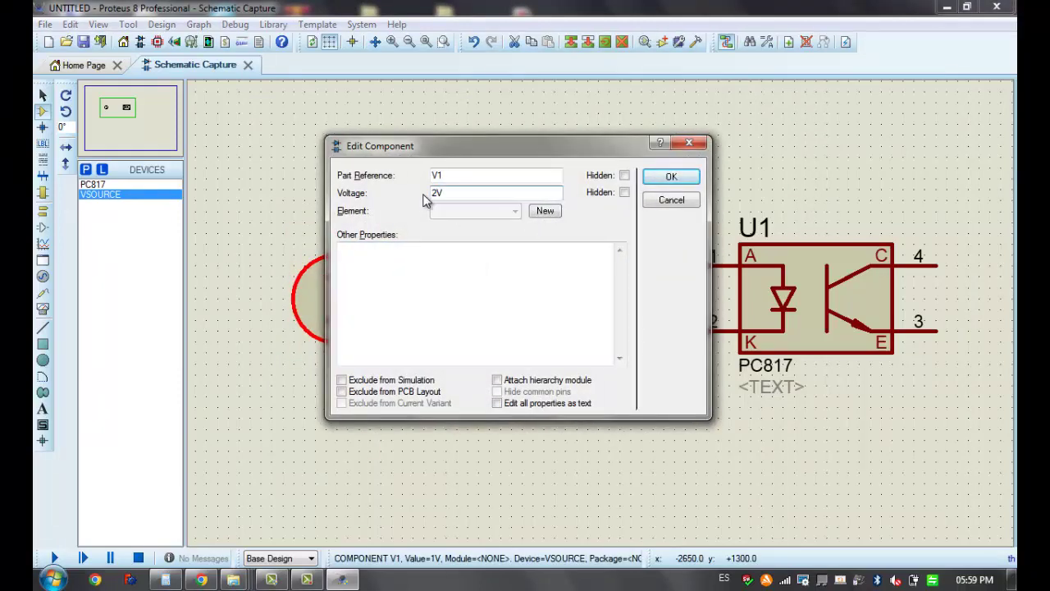
{"action": "left_click", "coordinate": [672, 178]}
{"action": "left_click_drag", "start_coordinate": [327, 297], "coordinate": [338, 279]}
{"action": "left_click", "coordinate": [230, 200]}
{"action": "left_click", "coordinate": [45, 211]}
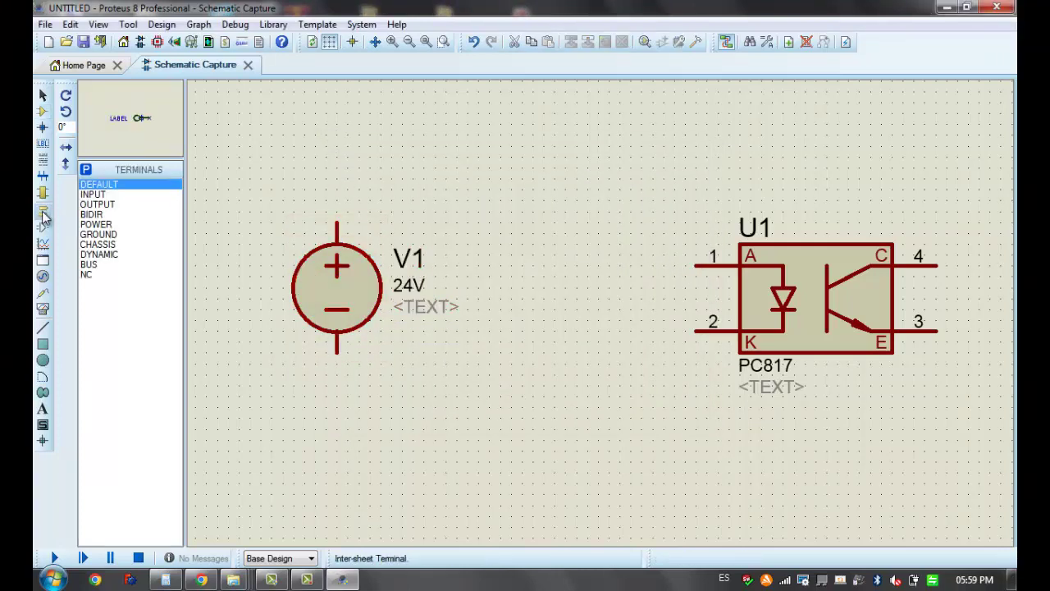
{"action": "left_click", "coordinate": [43, 111]}
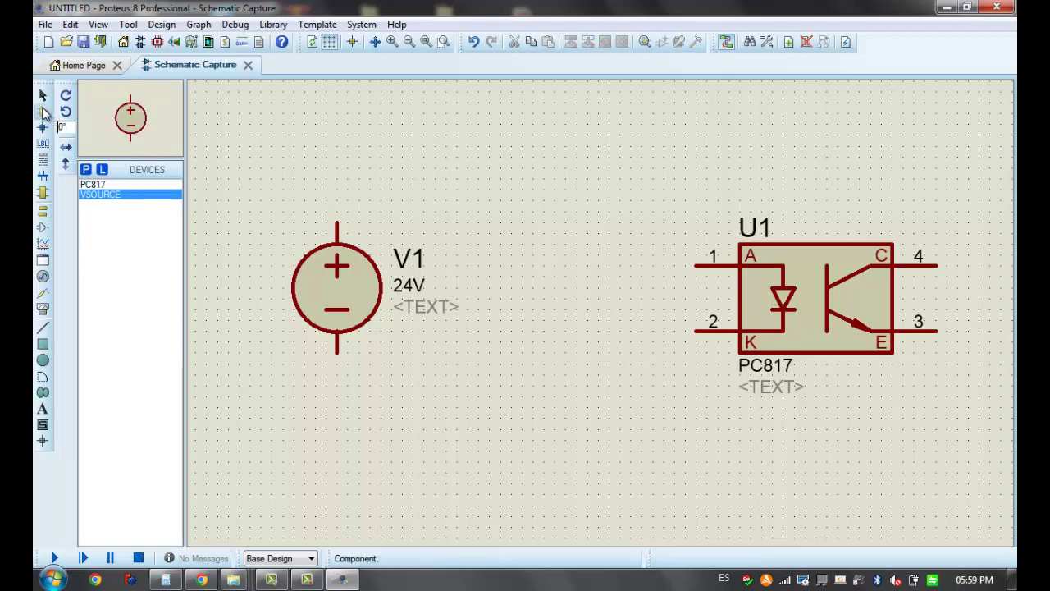
Find the 1k resistor MINRES1K with the keyword "minres" and place it above and between V1 and the PC817
{"action": "left_click", "coordinate": [86, 170]}
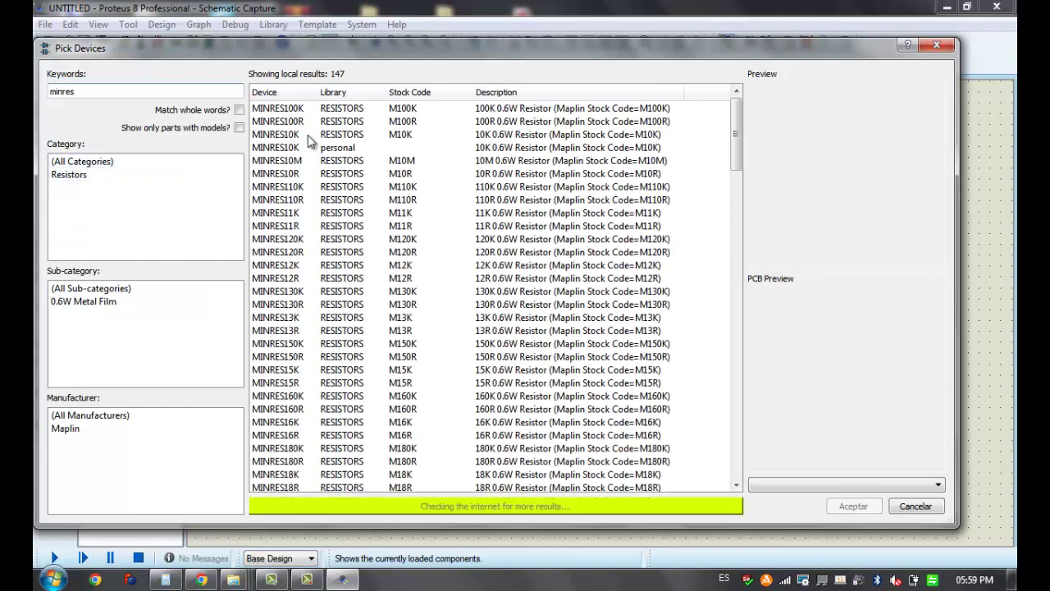
{"action": "scroll", "coordinate": [305, 147], "scroll_direction": "down", "scroll_amount": 1}
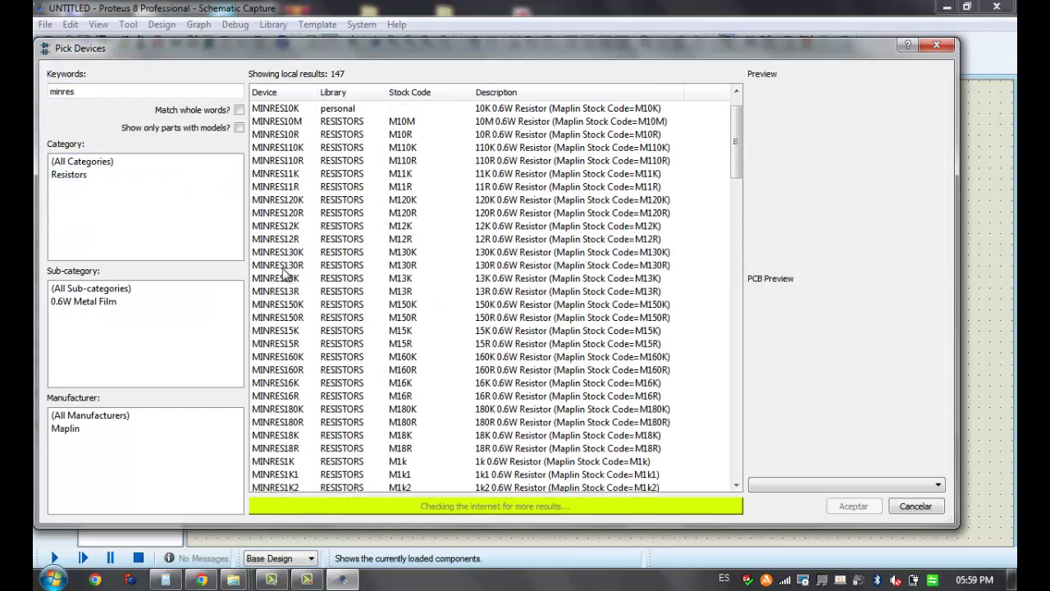
{"action": "scroll", "coordinate": [291, 193], "scroll_direction": "down", "scroll_amount": 4}
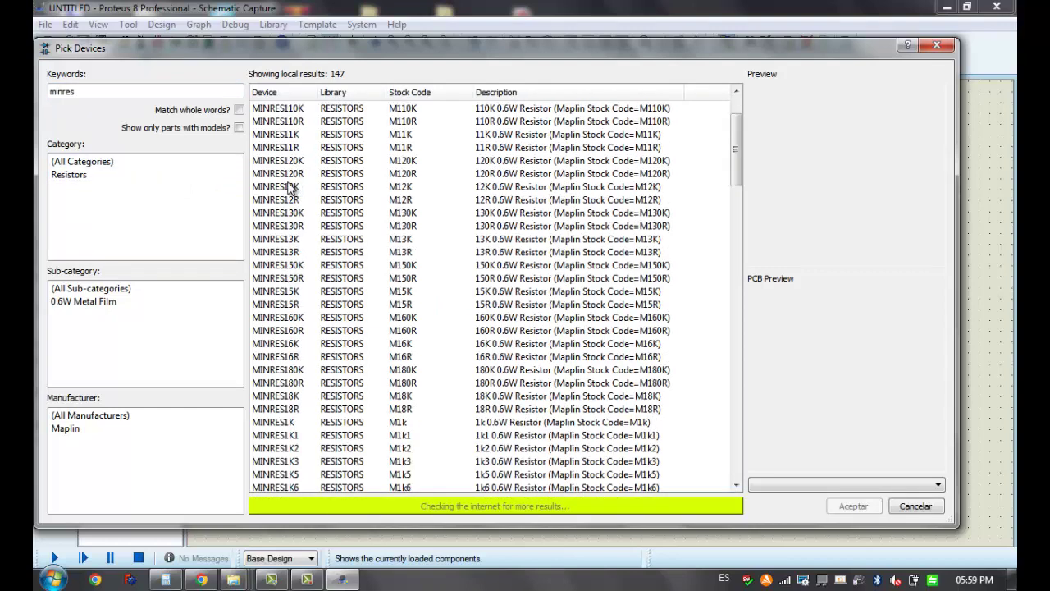
{"action": "left_click", "coordinate": [286, 305]}
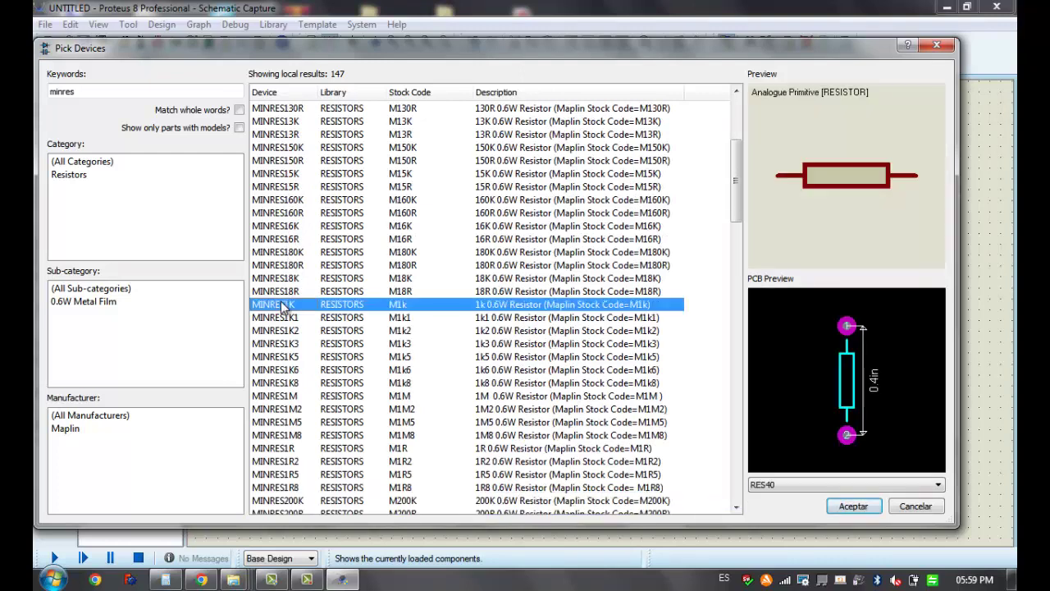
{"action": "left_click", "coordinate": [853, 507]}
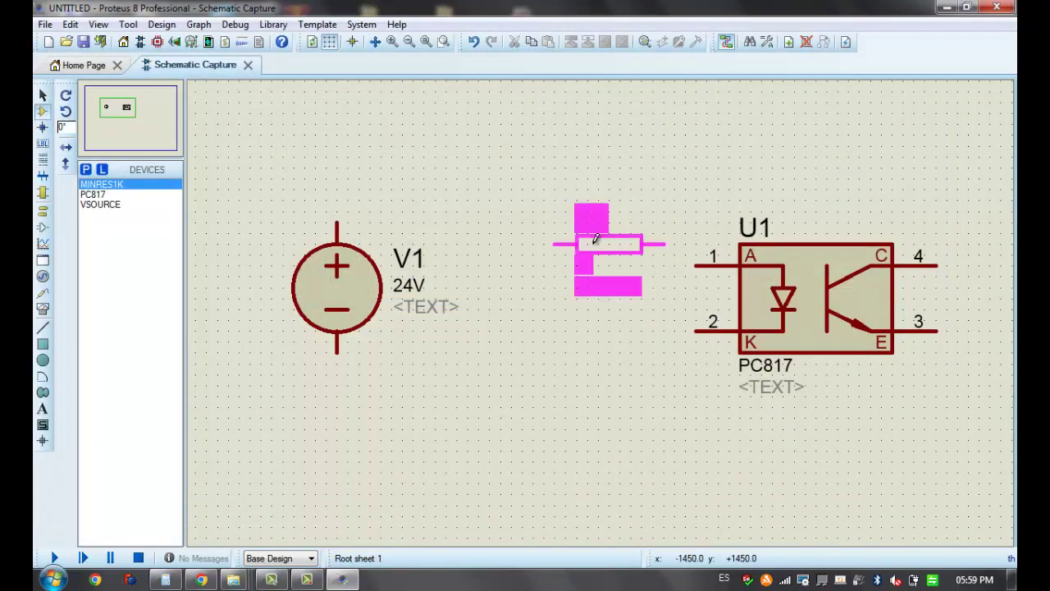
{"action": "left_click", "coordinate": [498, 105]}
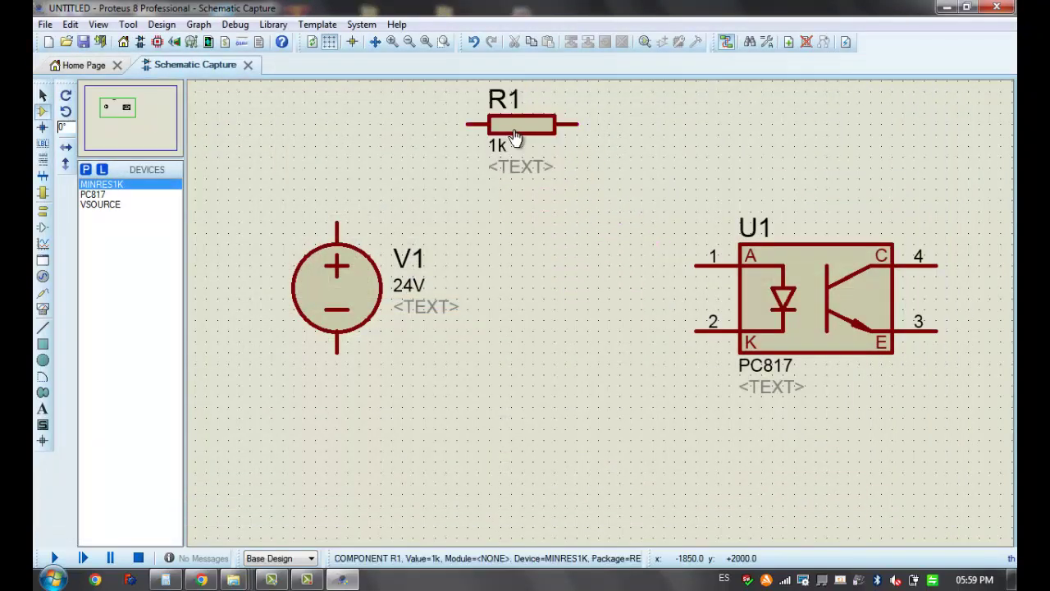
Wire V1's positive terminal through R1 to optocoupler pin 1, and connect pin 2 back to V1's negative terminal
{"action": "left_click", "coordinate": [336, 219]}
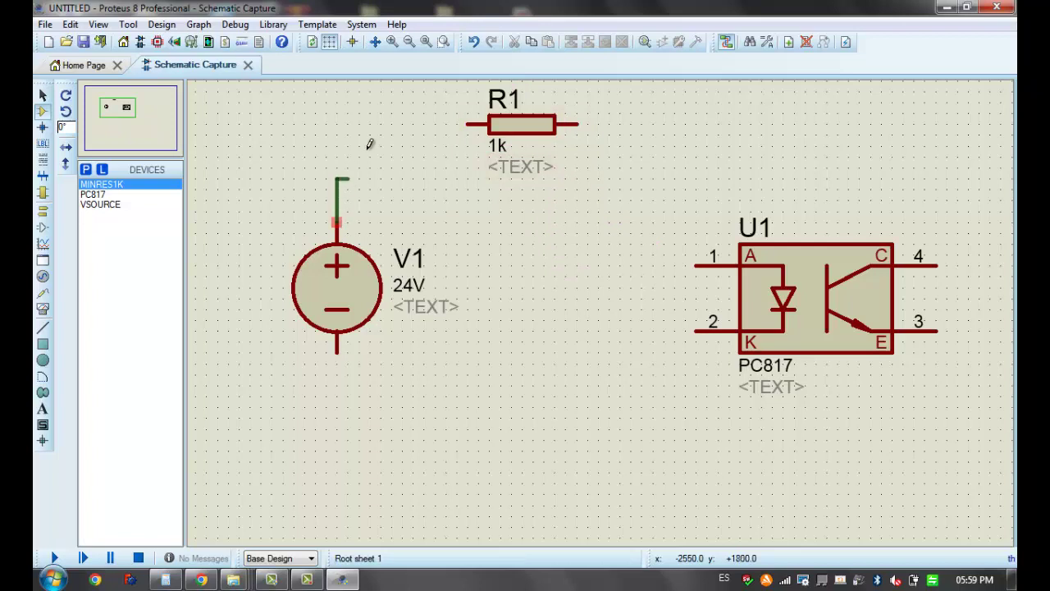
{"action": "left_click", "coordinate": [465, 120]}
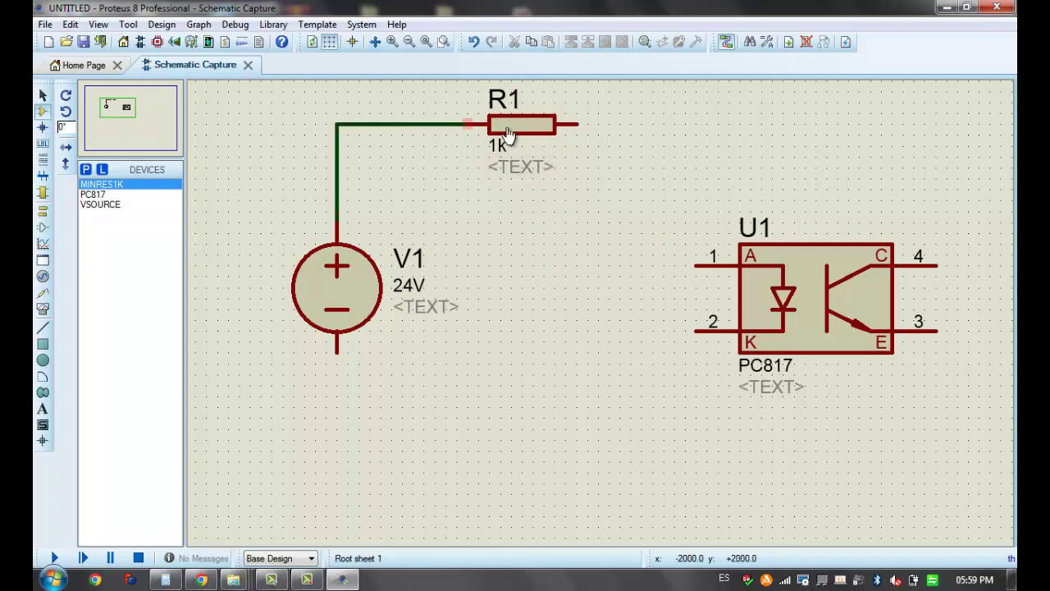
{"action": "left_click", "coordinate": [584, 122]}
{"action": "left_click", "coordinate": [691, 267]}
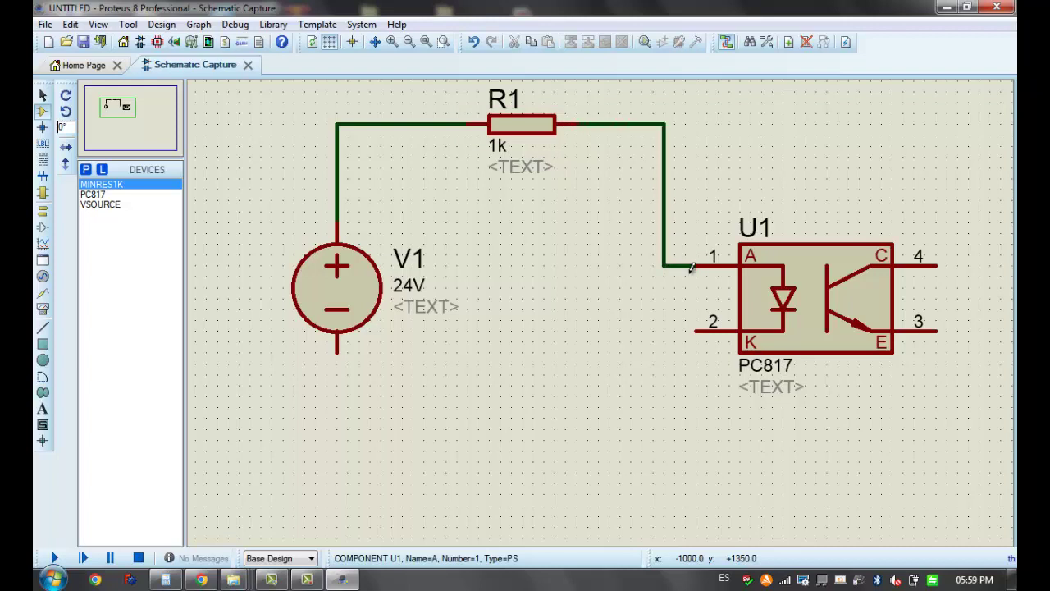
{"action": "left_click", "coordinate": [696, 331]}
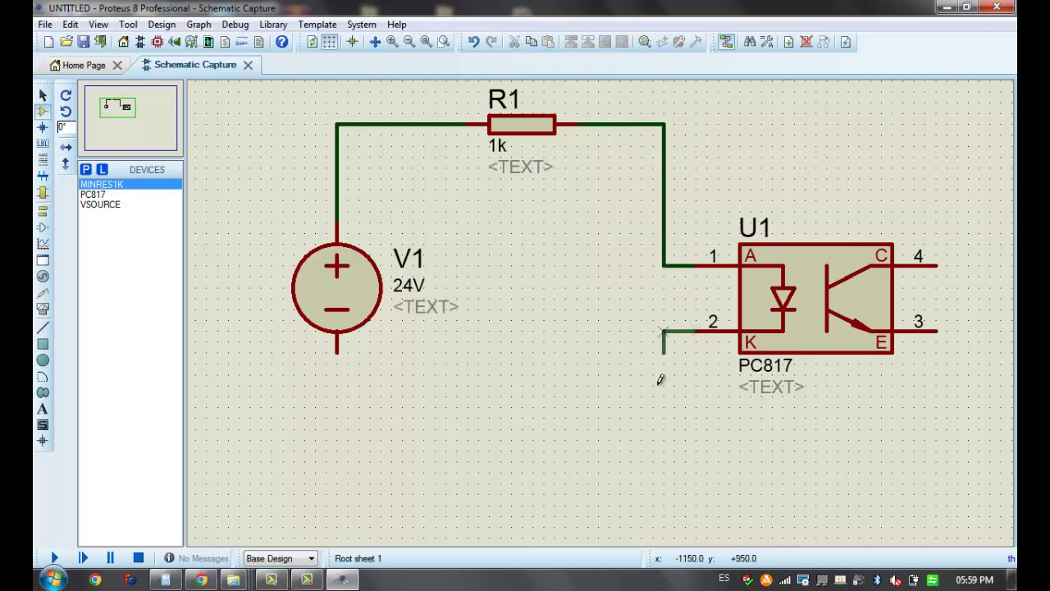
{"action": "left_click", "coordinate": [339, 349]}
Place a DC voltmeter to the left of source V1 and shift it slightly closer to the source
{"action": "left_click", "coordinate": [42, 309]}
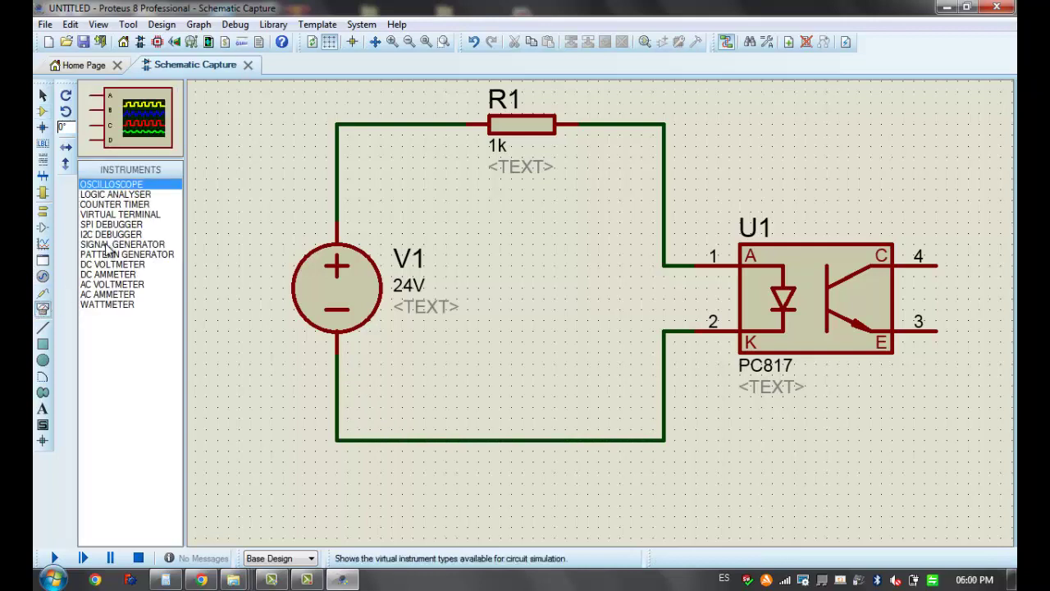
{"action": "left_click", "coordinate": [115, 214]}
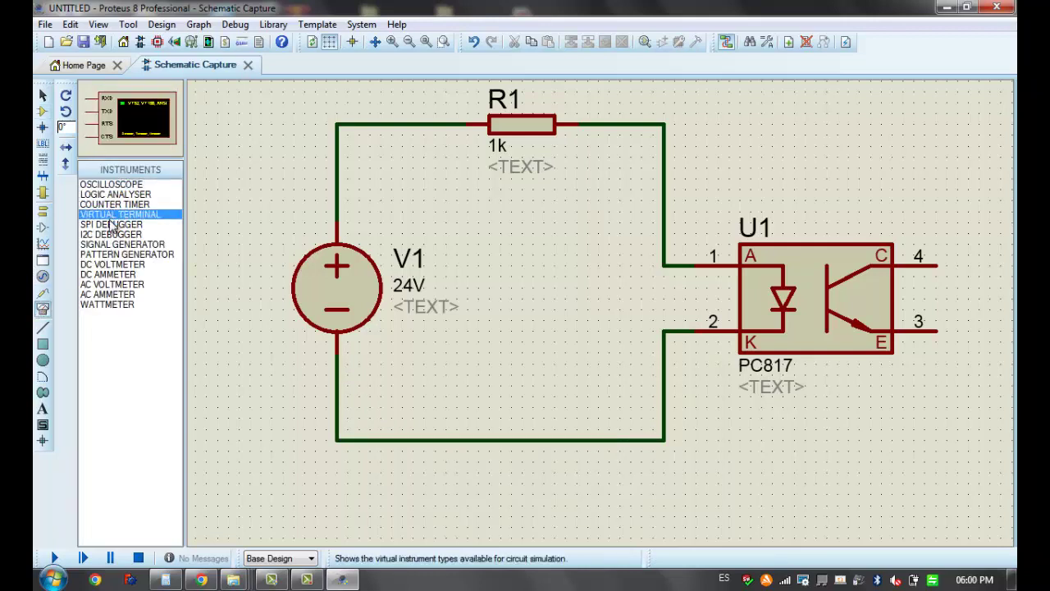
{"action": "left_click", "coordinate": [105, 265]}
{"action": "left_click", "coordinate": [212, 285]}
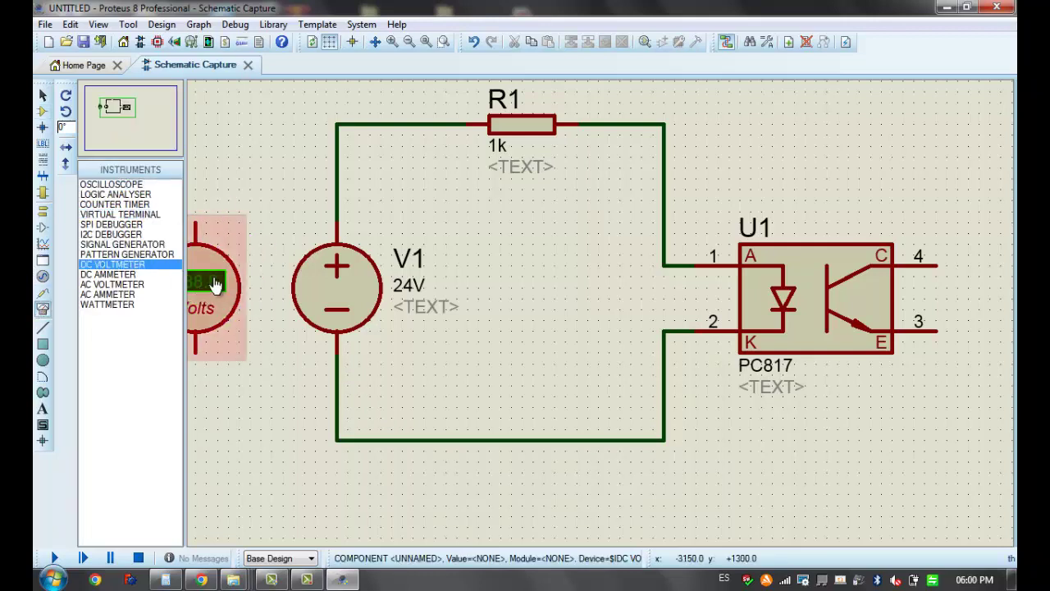
{"action": "left_click_drag", "start_coordinate": [213, 284], "coordinate": [235, 284]}
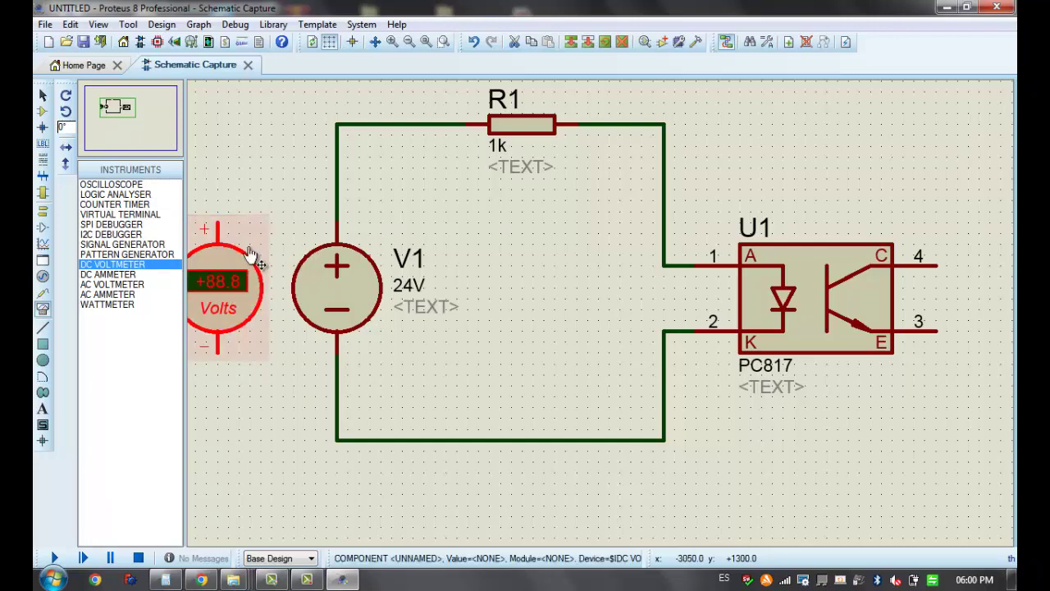
{"action": "left_click", "coordinate": [227, 176]}
Wire the DC voltmeter in parallel with source V1, positive to the upper wire and negative to the lower wire
{"action": "left_click", "coordinate": [217, 223]}
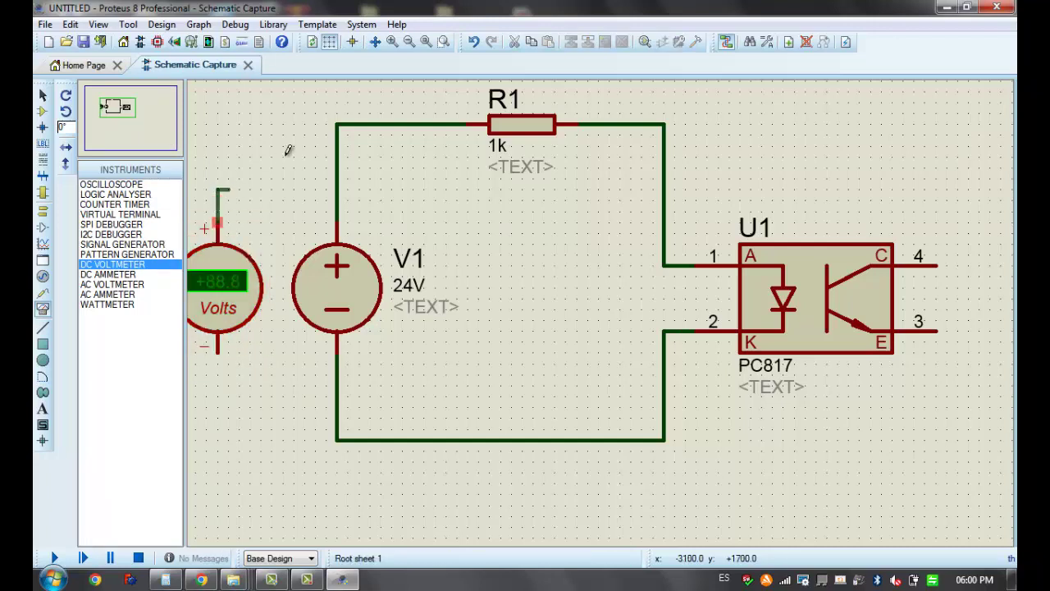
{"action": "left_click", "coordinate": [338, 124]}
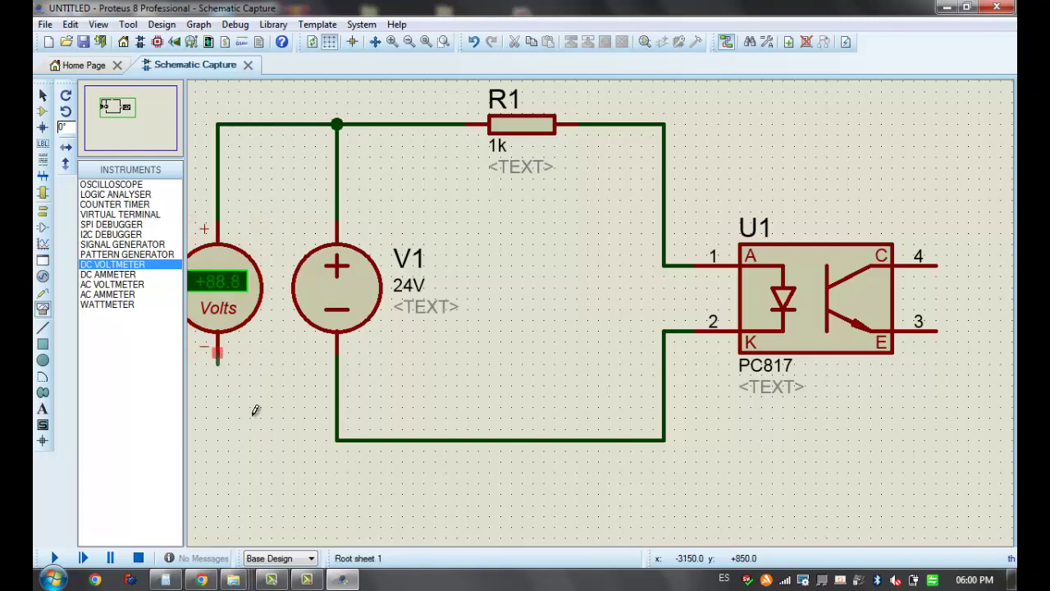
{"action": "left_click", "coordinate": [337, 439]}
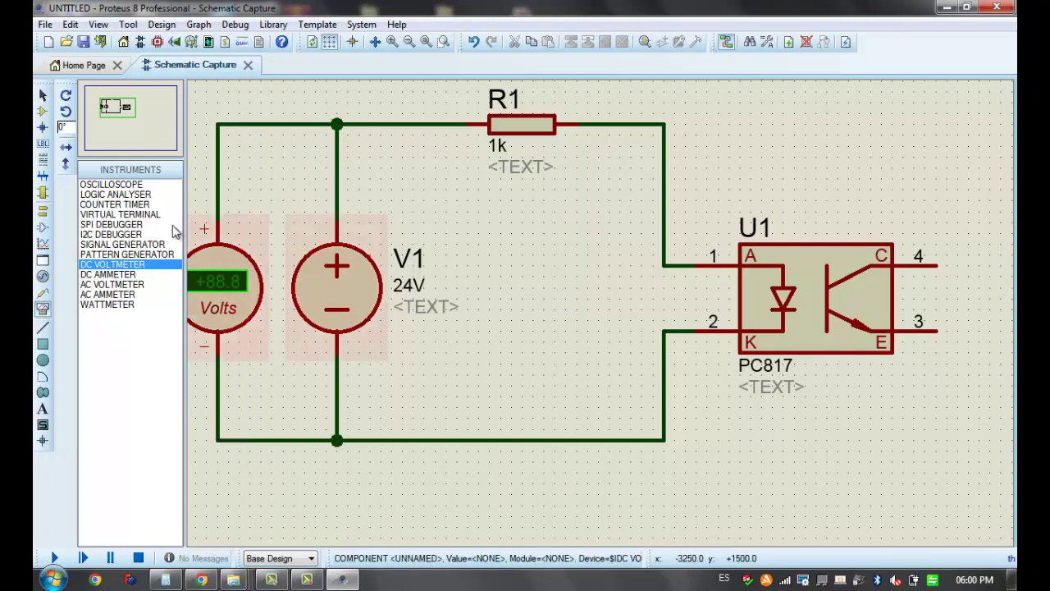
Place a second DC voltmeter left of the optocoupler and wire it across the lines to pins 1 and 2
{"action": "left_click", "coordinate": [582, 300]}
{"action": "left_click", "coordinate": [598, 300]}
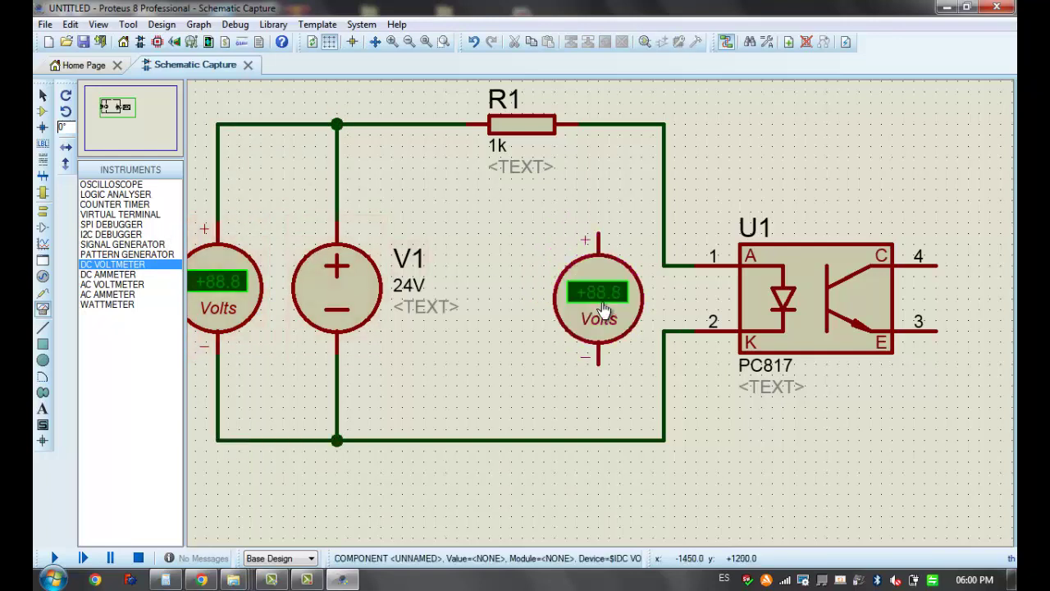
{"action": "left_click", "coordinate": [600, 232]}
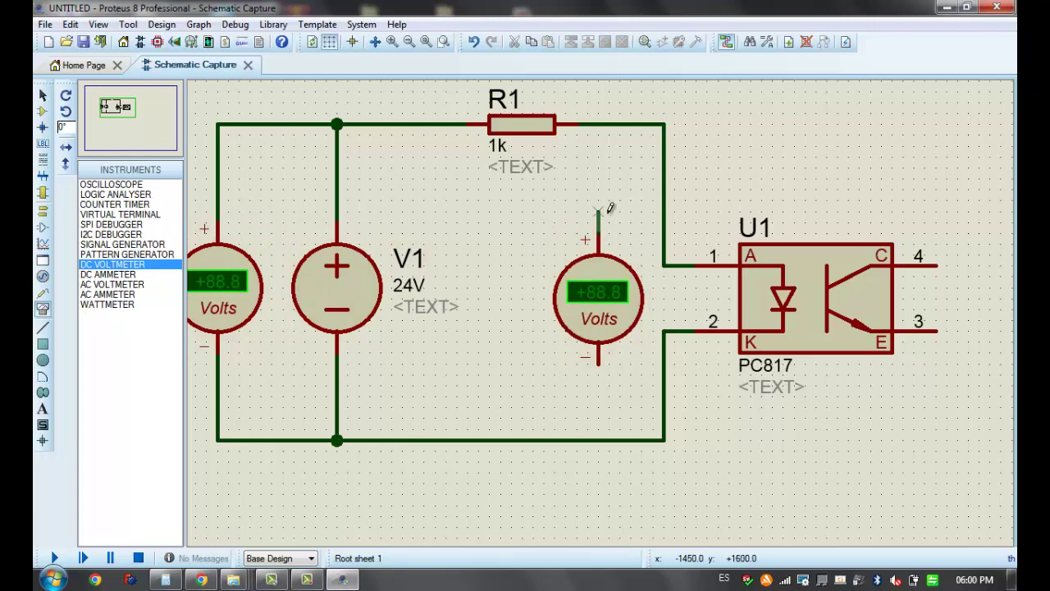
{"action": "left_click", "coordinate": [663, 206]}
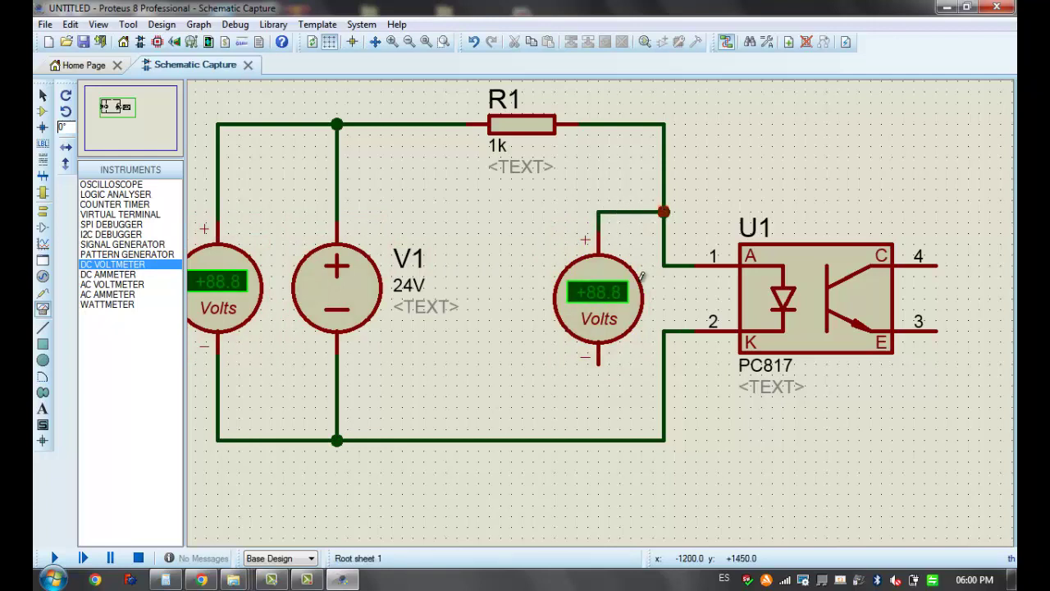
{"action": "left_click", "coordinate": [599, 381]}
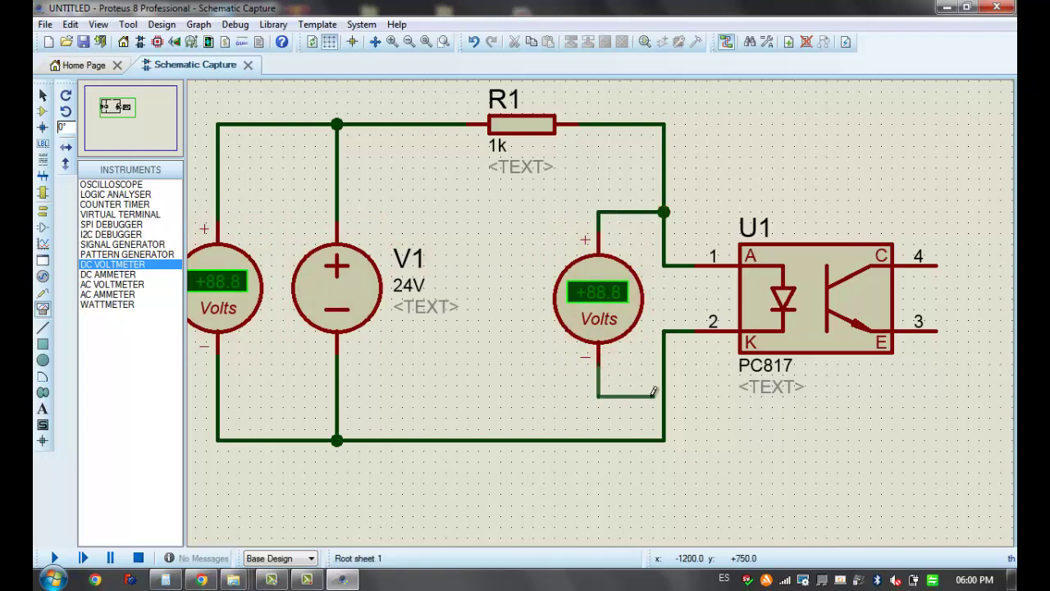
{"action": "left_click", "coordinate": [663, 395]}
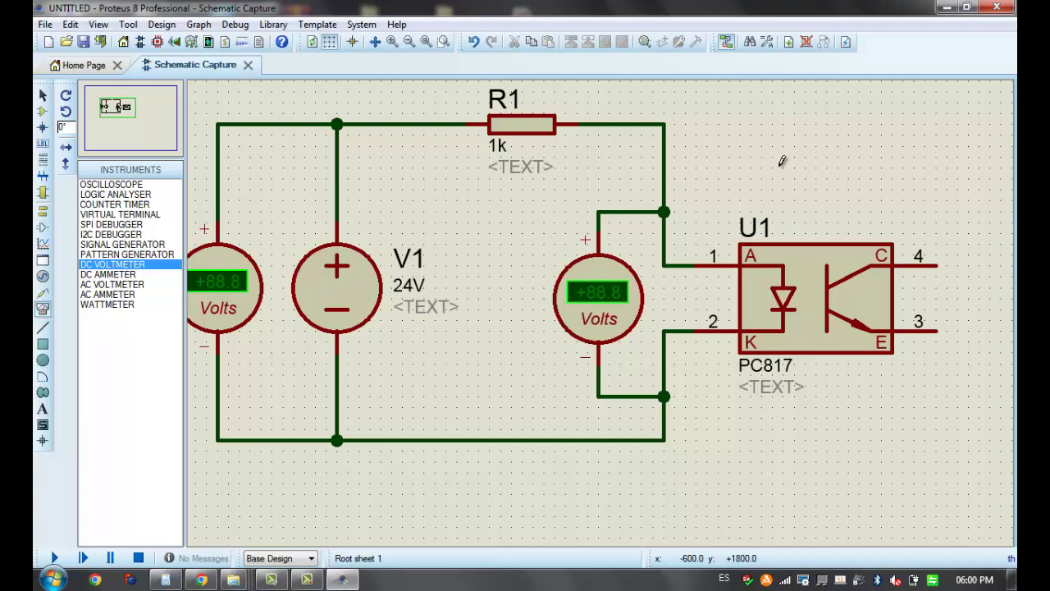
Find the LED-BLUE device from the USERDVC library with the keyword "led-" and place it above the optocoupler
{"action": "left_click", "coordinate": [42, 111]}
{"action": "left_click", "coordinate": [85, 169]}
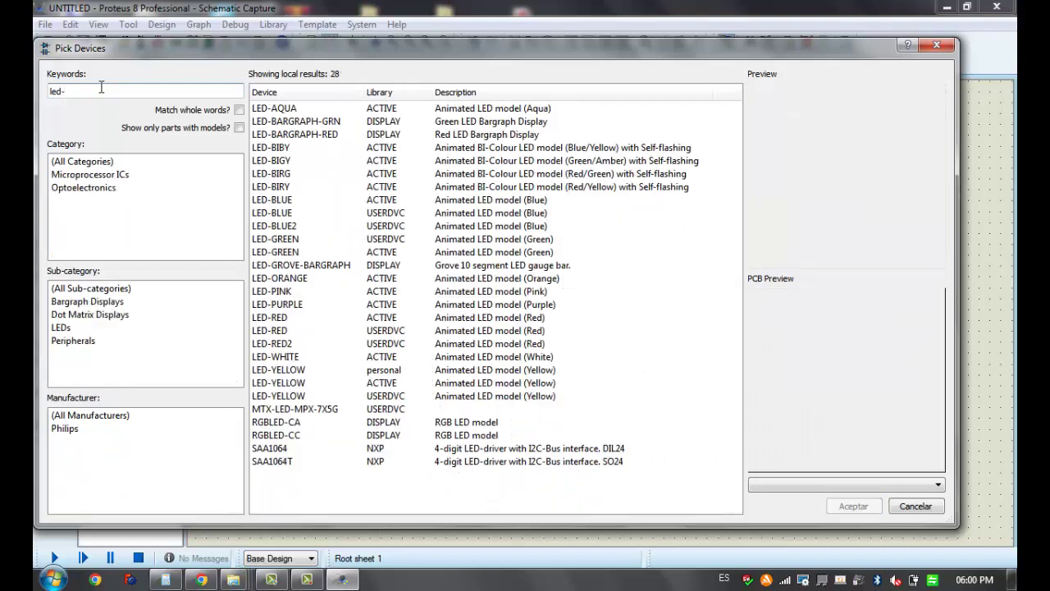
{"action": "left_click", "coordinate": [285, 215]}
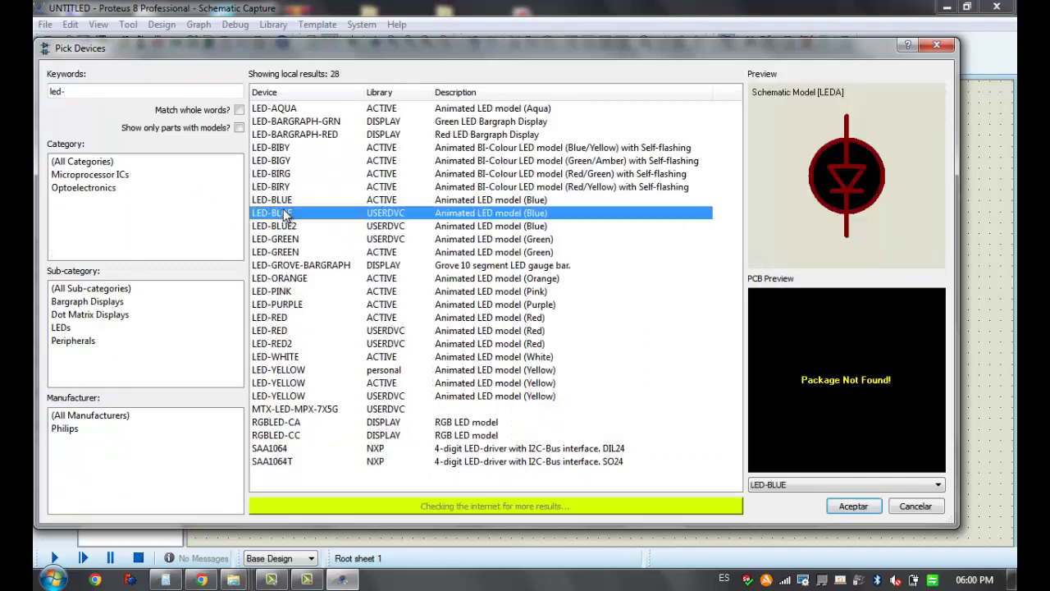
{"action": "left_click", "coordinate": [853, 506]}
{"action": "left_click", "coordinate": [749, 182]}
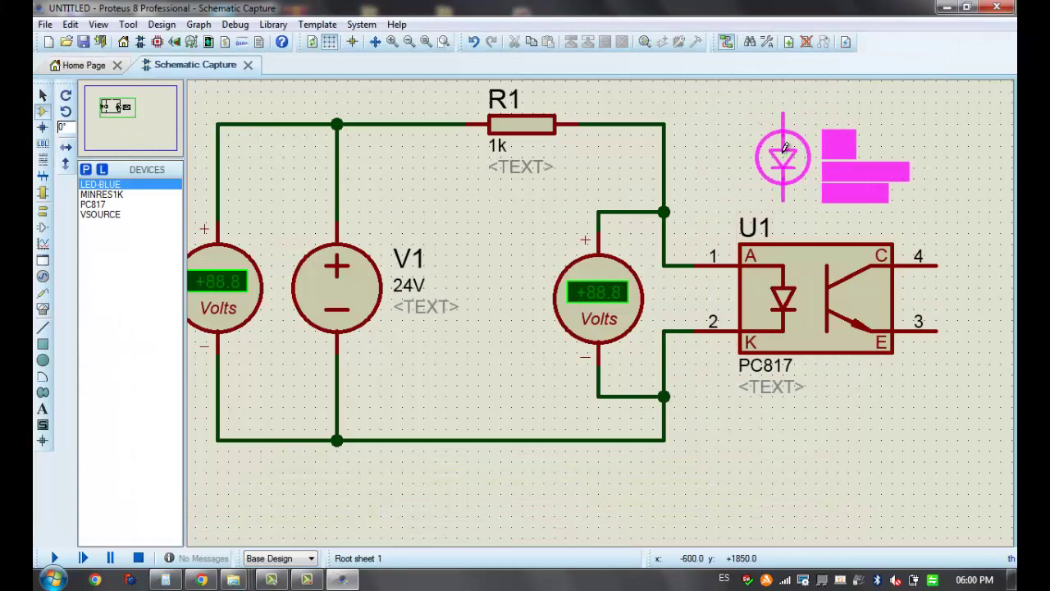
{"action": "left_click", "coordinate": [783, 163]}
Delete the wire feeding optocoupler pin 1 and connect that pin to the lower terminal of LED D1
{"action": "right_click", "coordinate": [673, 254]}
{"action": "right_click", "coordinate": [665, 259]}
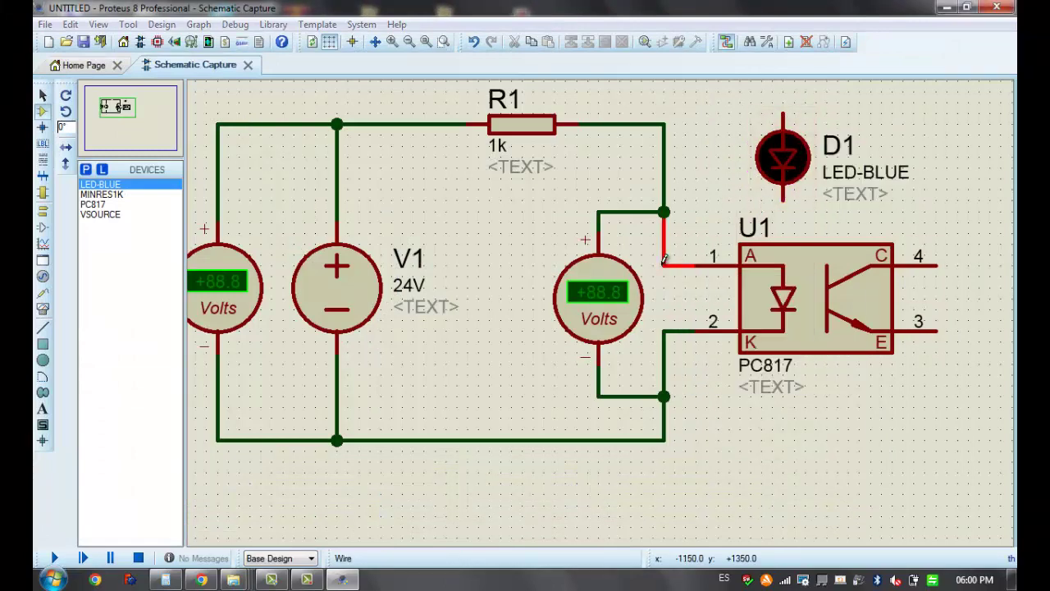
{"action": "right_click", "coordinate": [664, 259]}
{"action": "left_click", "coordinate": [695, 261]}
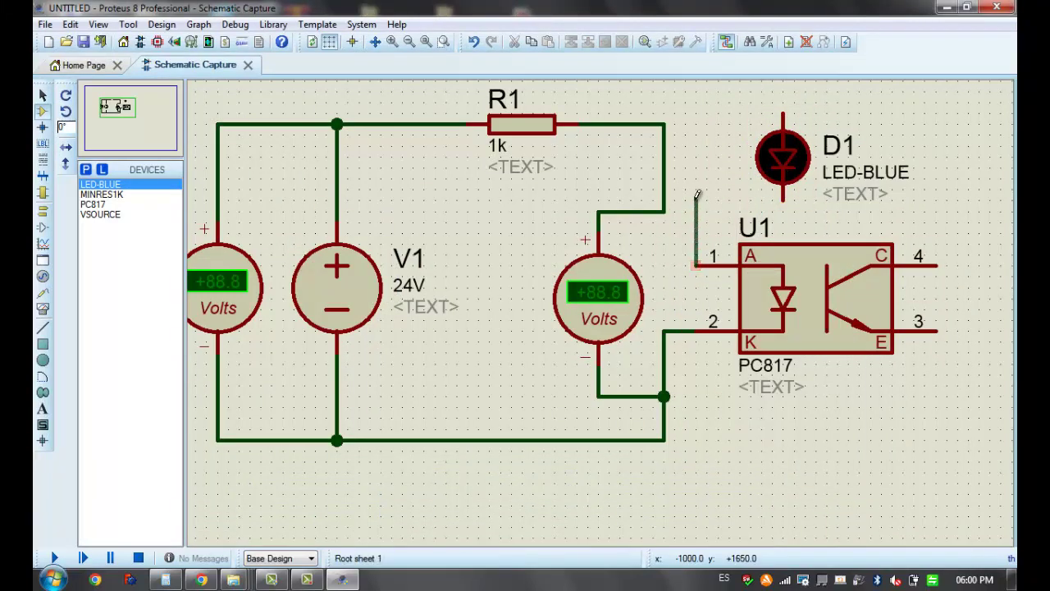
{"action": "left_click", "coordinate": [783, 200]}
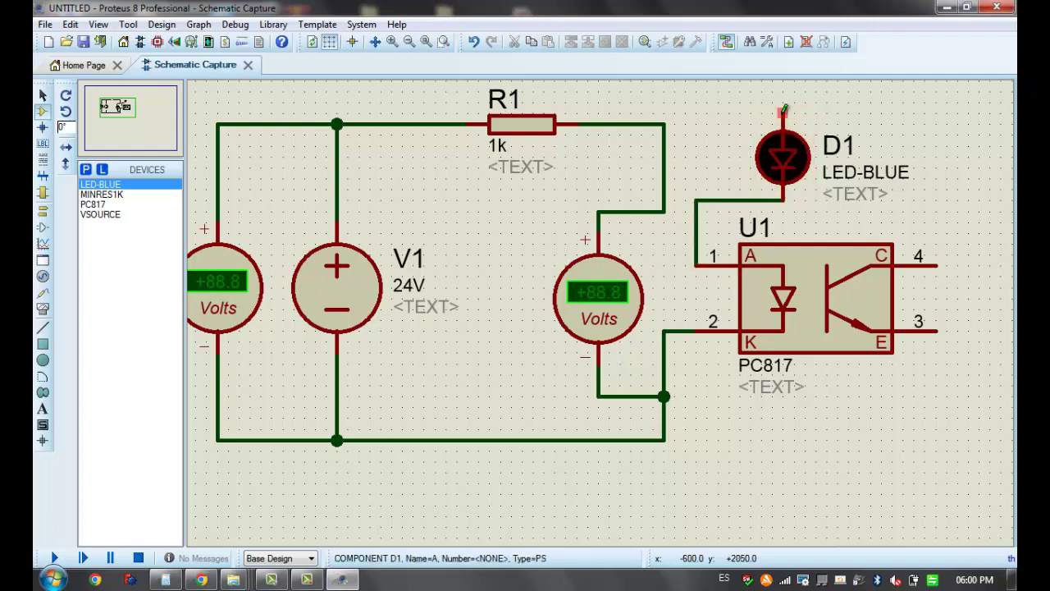
Replace the wire between R1 and the second voltmeter by wiring D1's anode to R1 and the voltmeter's positive terminal to that line
{"action": "right_click", "coordinate": [666, 154]}
{"action": "right_click", "coordinate": [666, 154]}
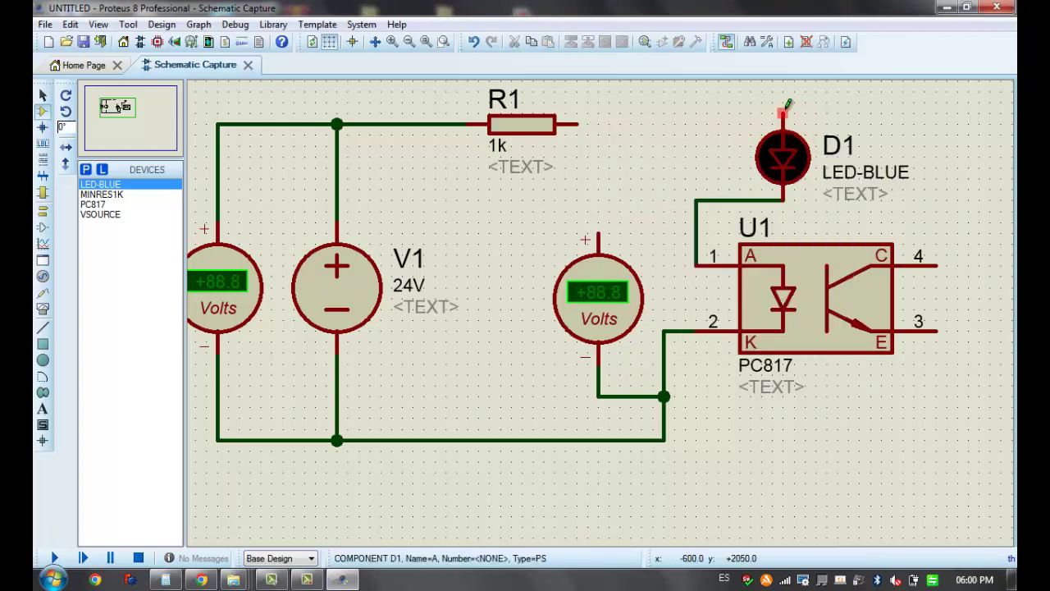
{"action": "left_click", "coordinate": [783, 113]}
{"action": "left_click", "coordinate": [578, 123]}
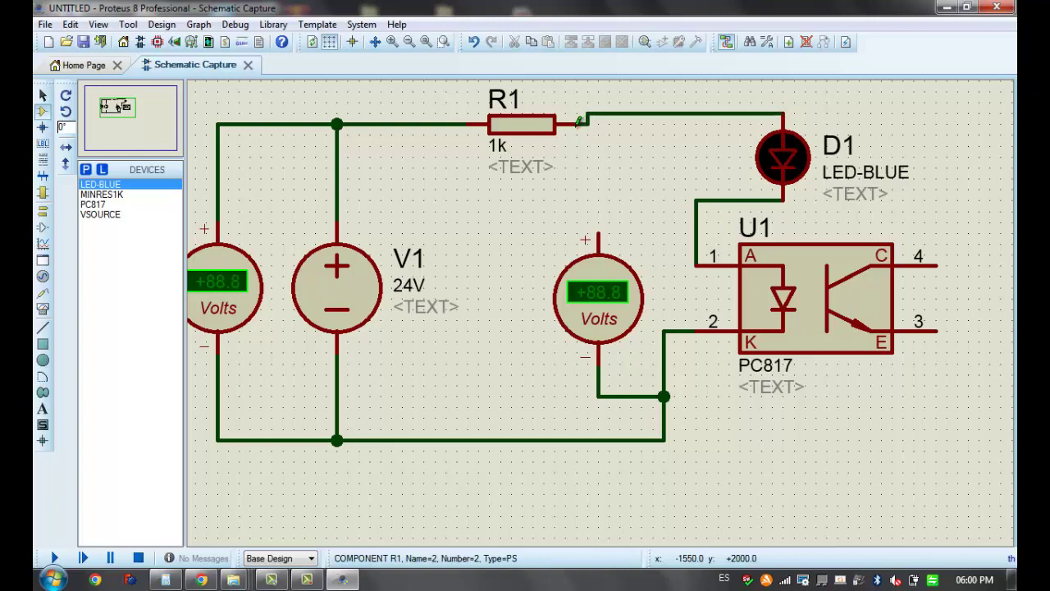
{"action": "left_click", "coordinate": [598, 228]}
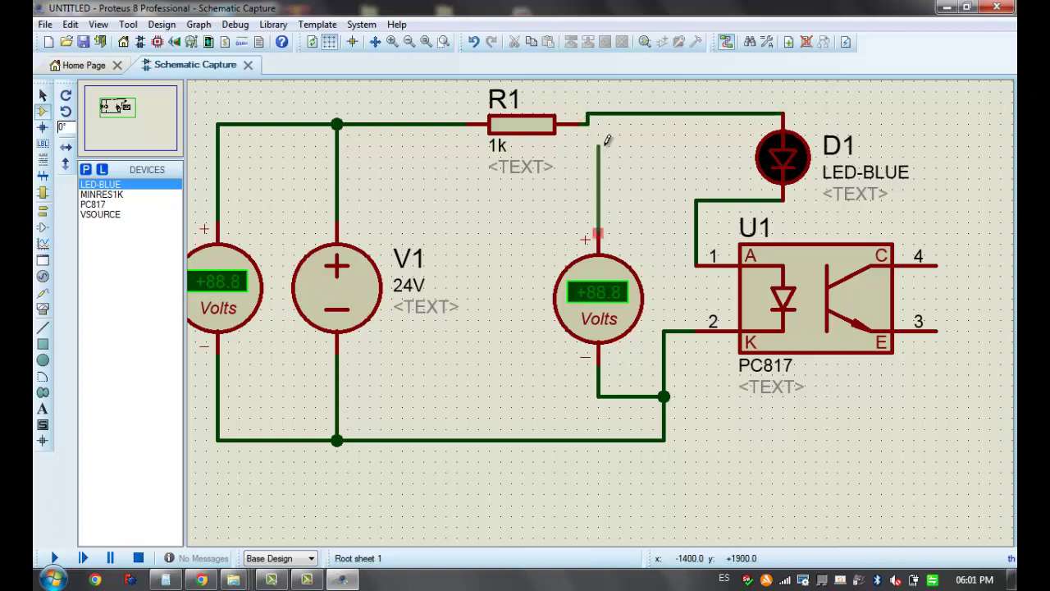
{"action": "left_click", "coordinate": [630, 113]}
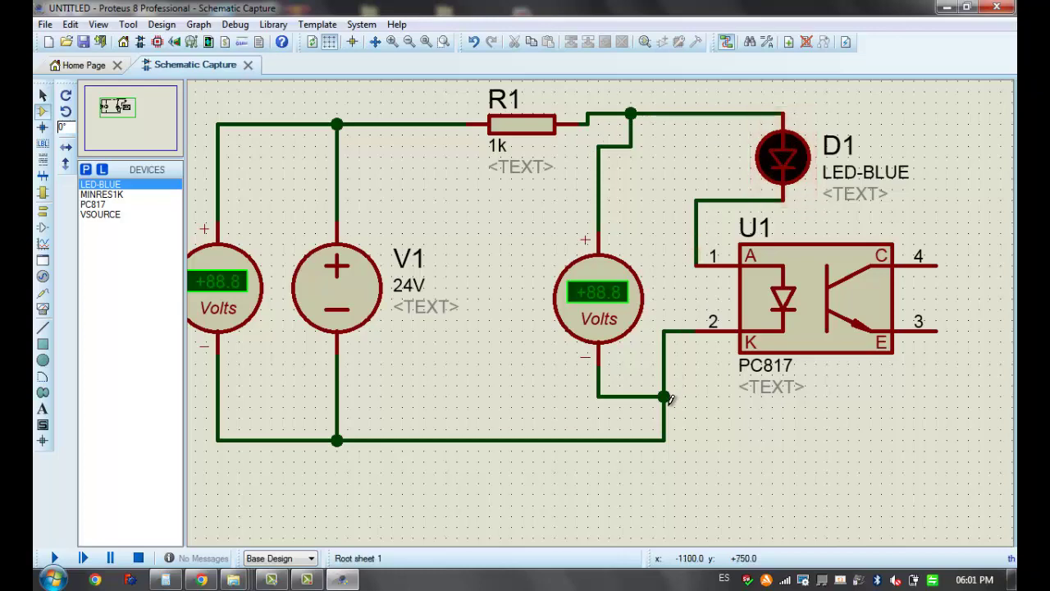
{"action": "left_click_drag", "start_coordinate": [565, 386], "coordinate": [612, 410]}
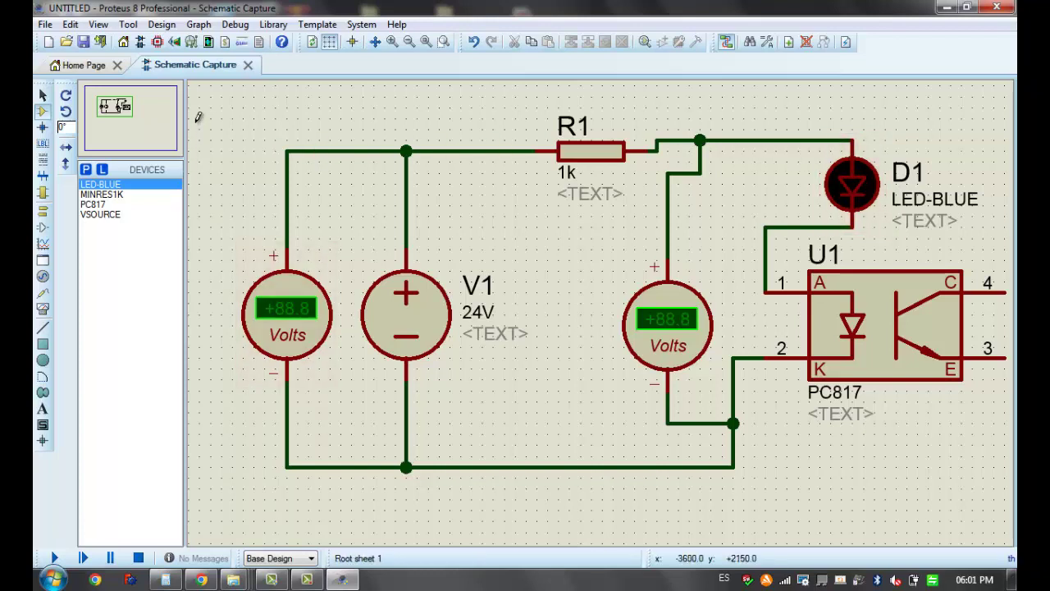
{"action": "left_click_drag", "start_coordinate": [199, 119], "coordinate": [482, 541]}
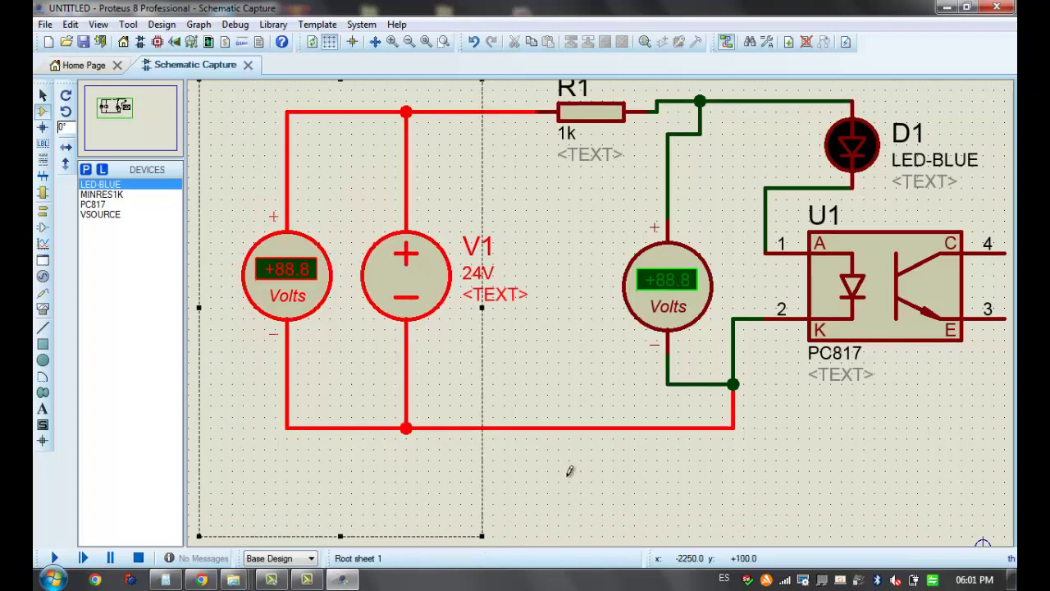
{"action": "left_click", "coordinate": [757, 412]}
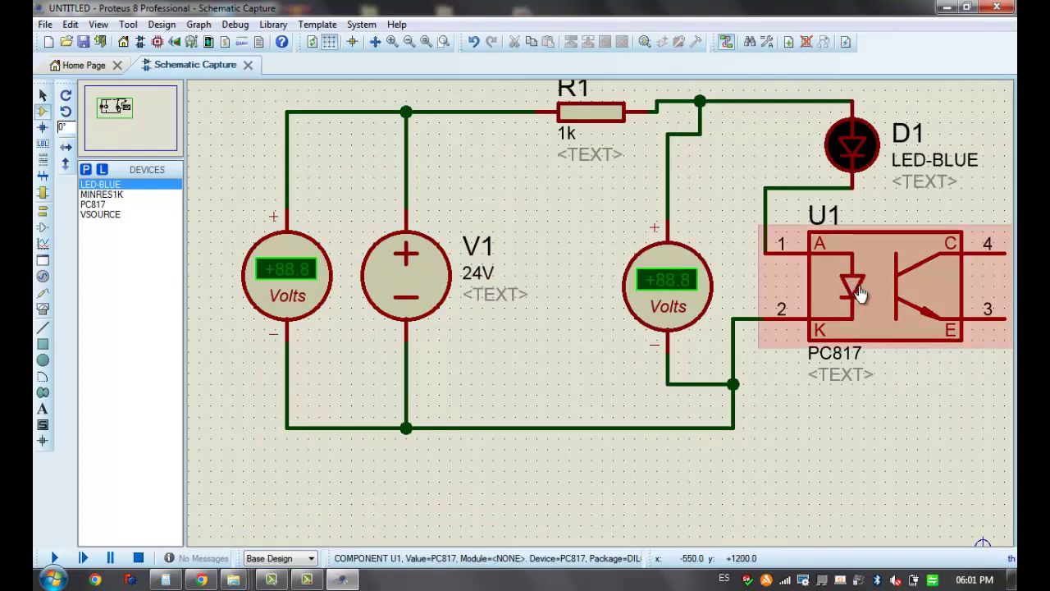
Switch to Chrome, search Google for "S7-200 plc" in a new tab, and return to the Proteus schematic
{"action": "middle_click", "coordinate": [723, 230]}
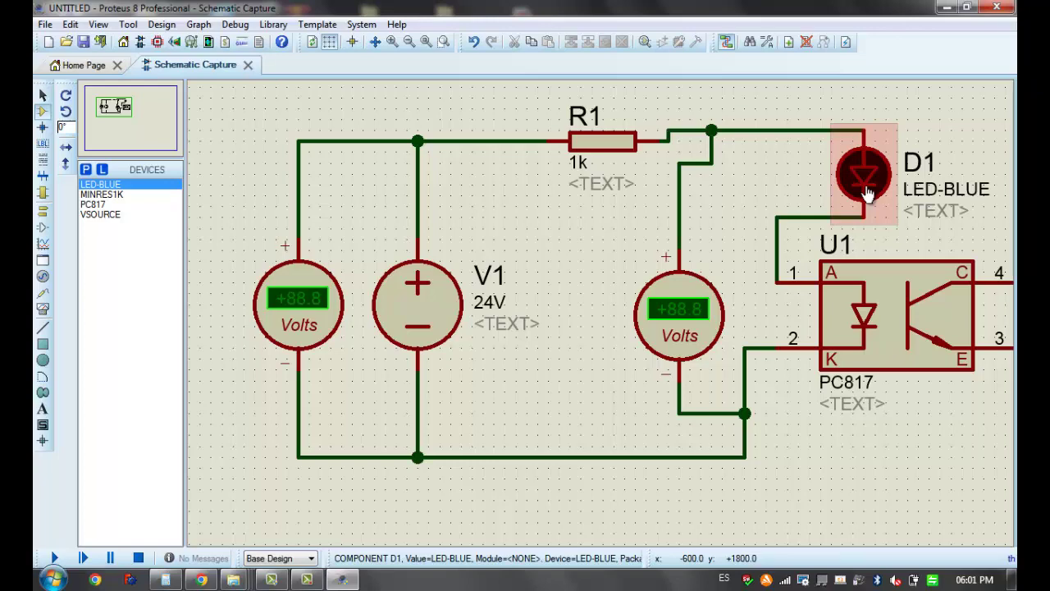
{"action": "left_click", "coordinate": [202, 581]}
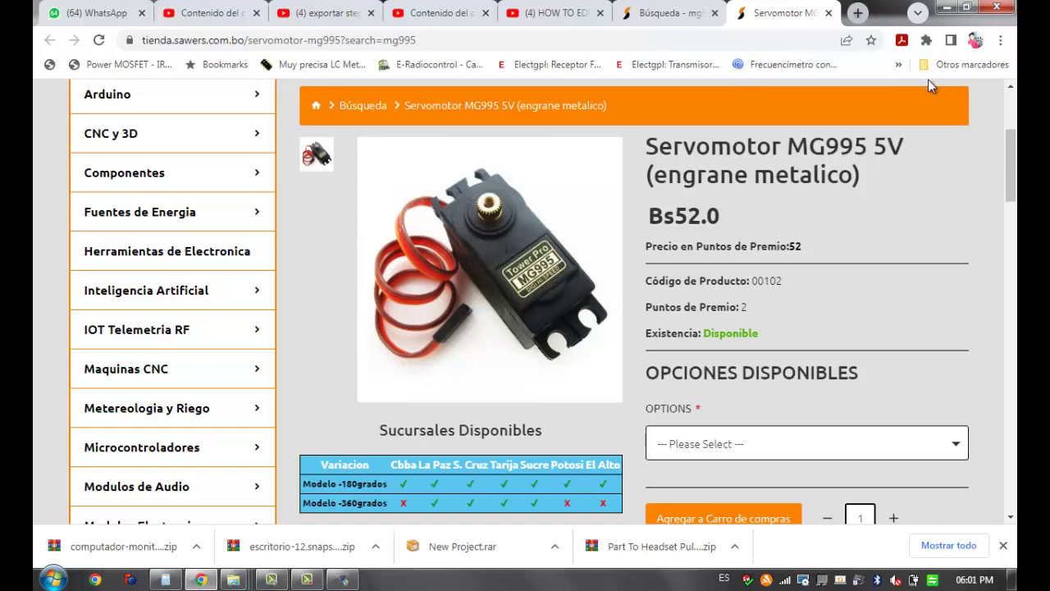
{"action": "key", "text": "ctrl+t"}
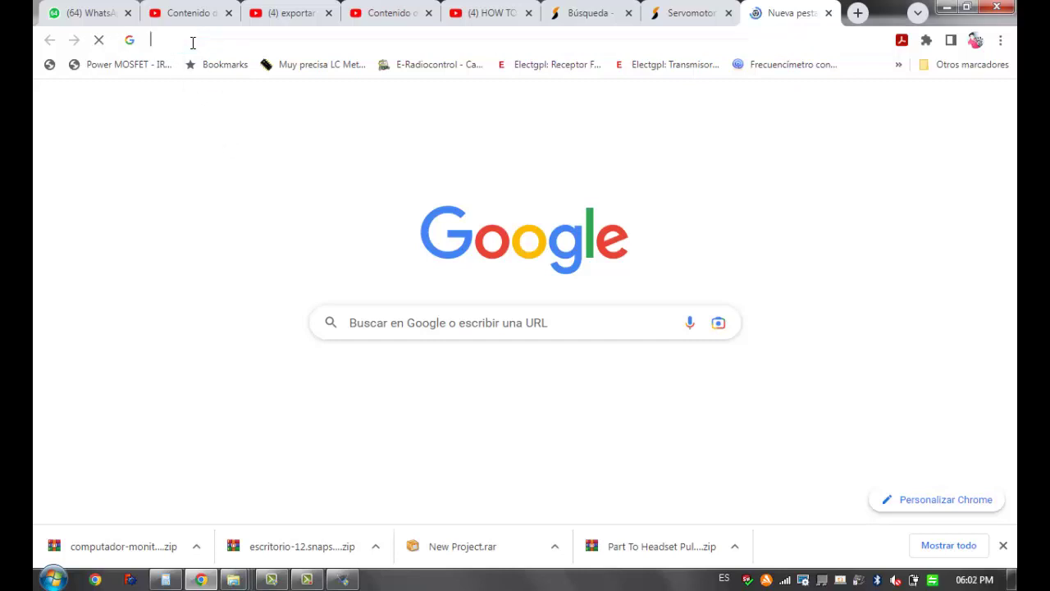
{"action": "left_click", "coordinate": [193, 41]}
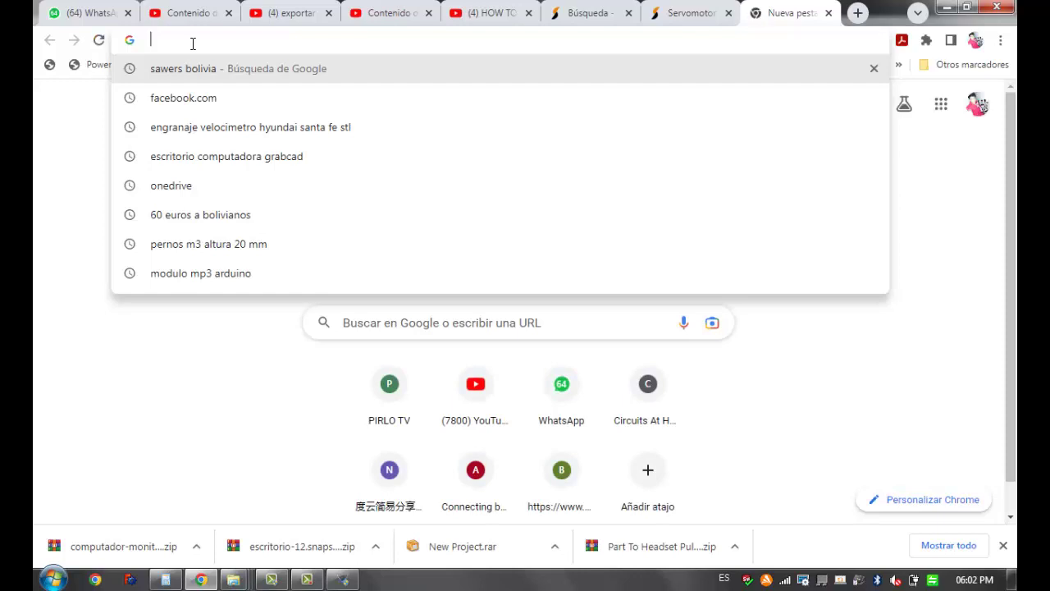
{"action": "type", "text": "S7-200"}
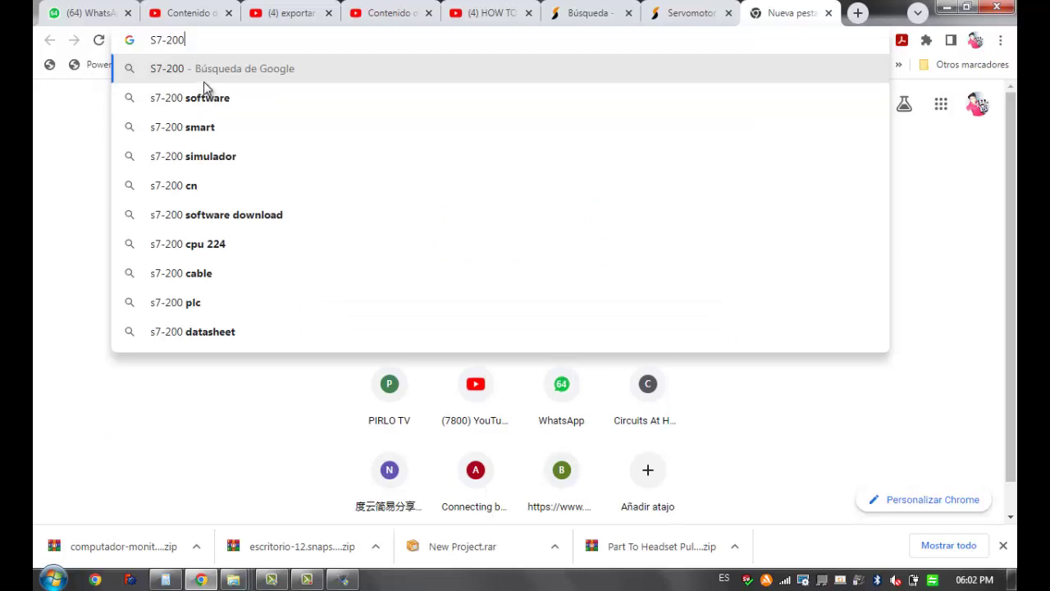
{"action": "type", "text": " plc"}
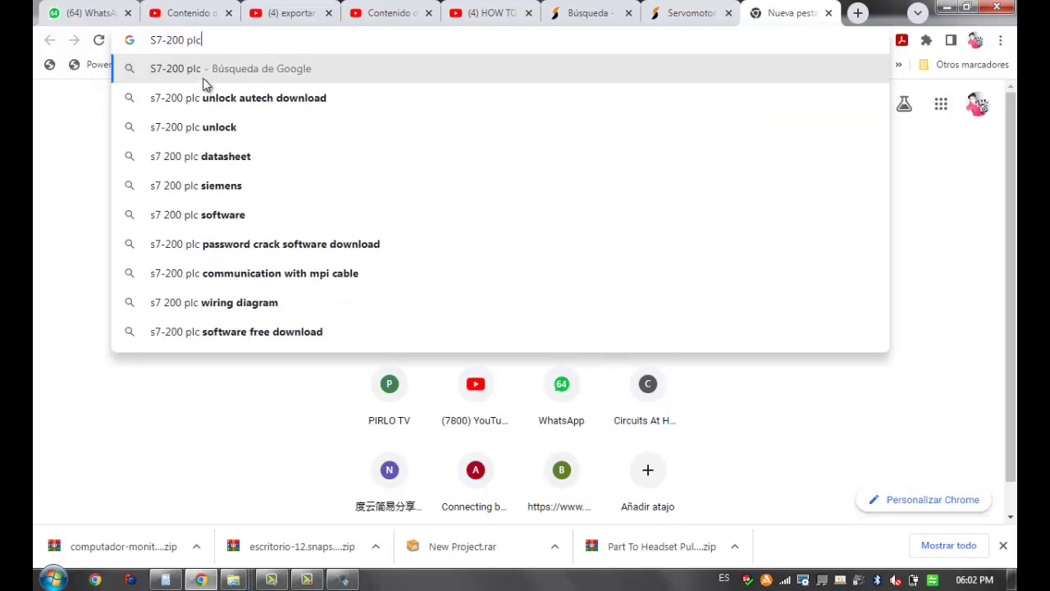
{"action": "left_click", "coordinate": [182, 76]}
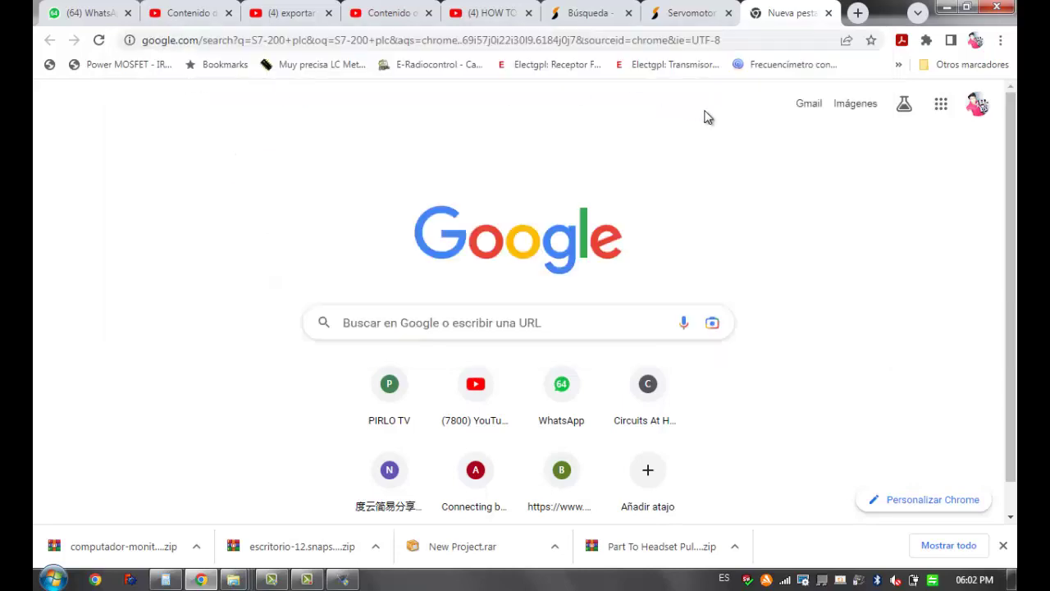
{"action": "left_click", "coordinate": [948, 16]}
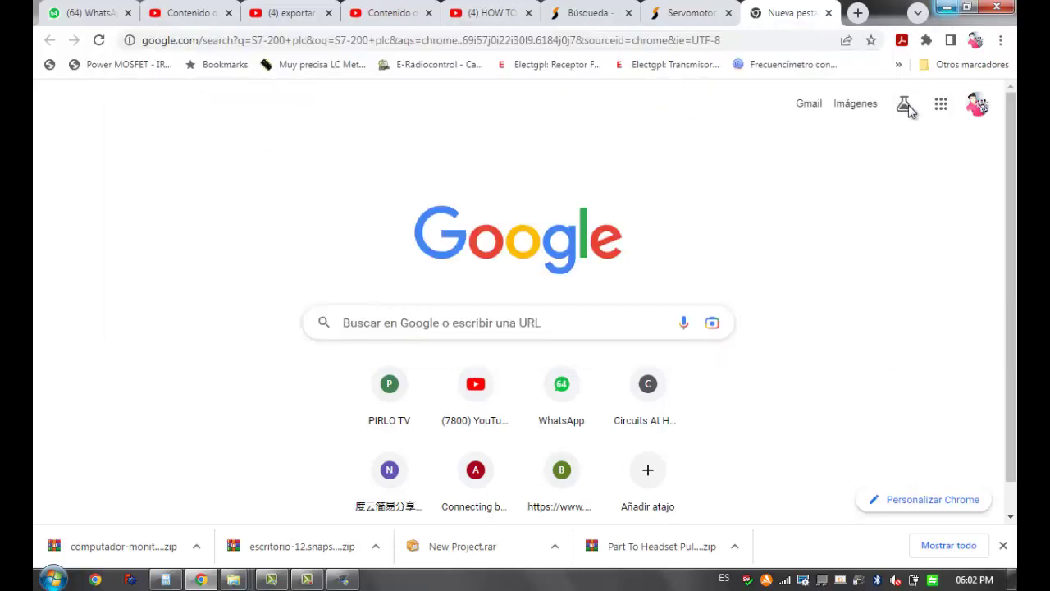
{"action": "left_click_drag", "start_coordinate": [768, 251], "coordinate": [719, 278]}
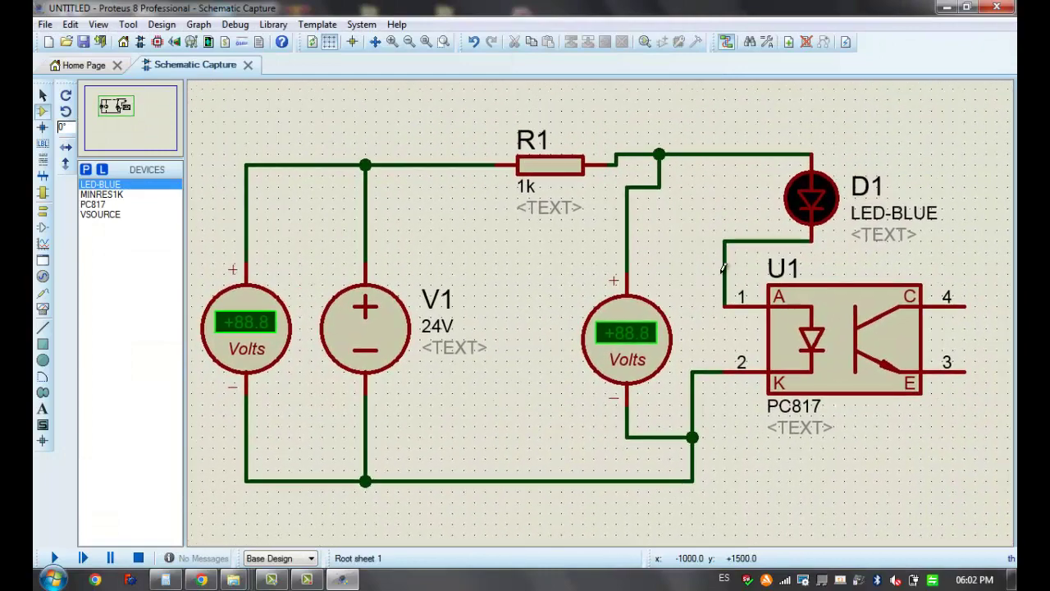
Reopen the browser and look through the image results for the S7-200 PLC
{"action": "left_click", "coordinate": [200, 579]}
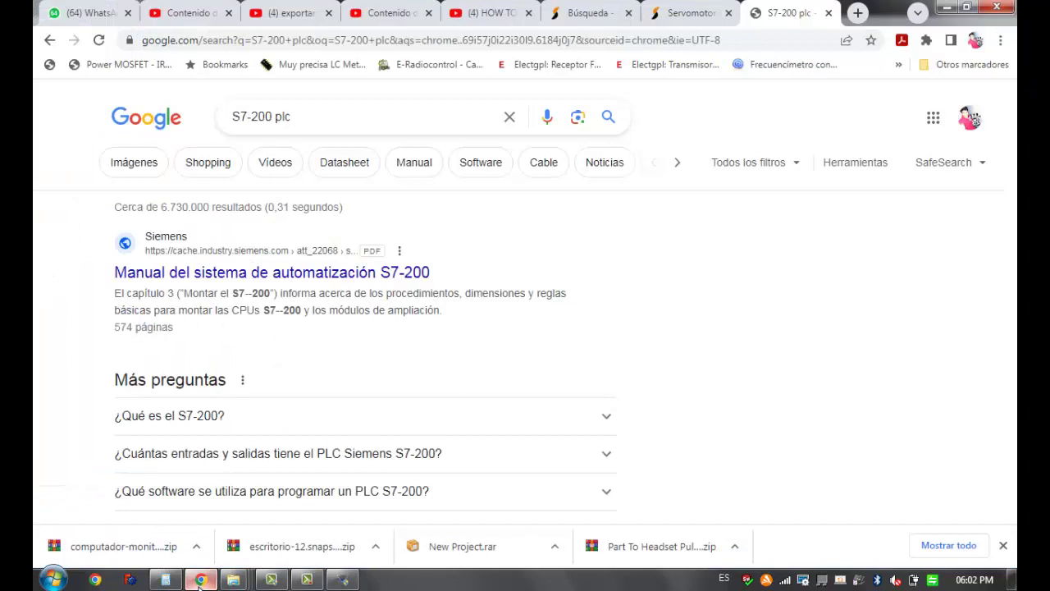
{"action": "left_click", "coordinate": [145, 166]}
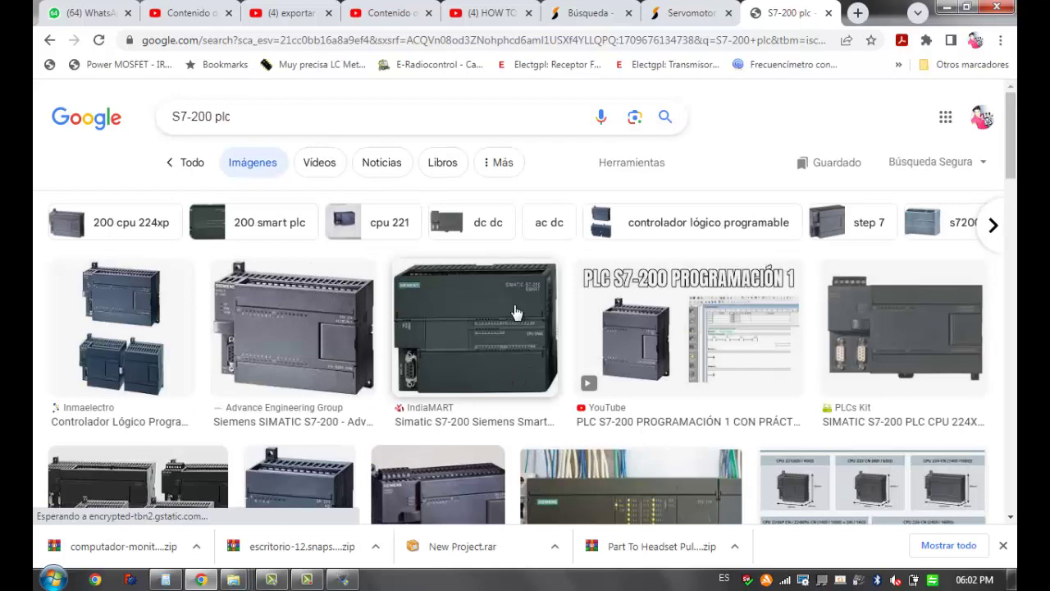
{"action": "scroll", "coordinate": [652, 410], "scroll_direction": "down", "scroll_amount": 2}
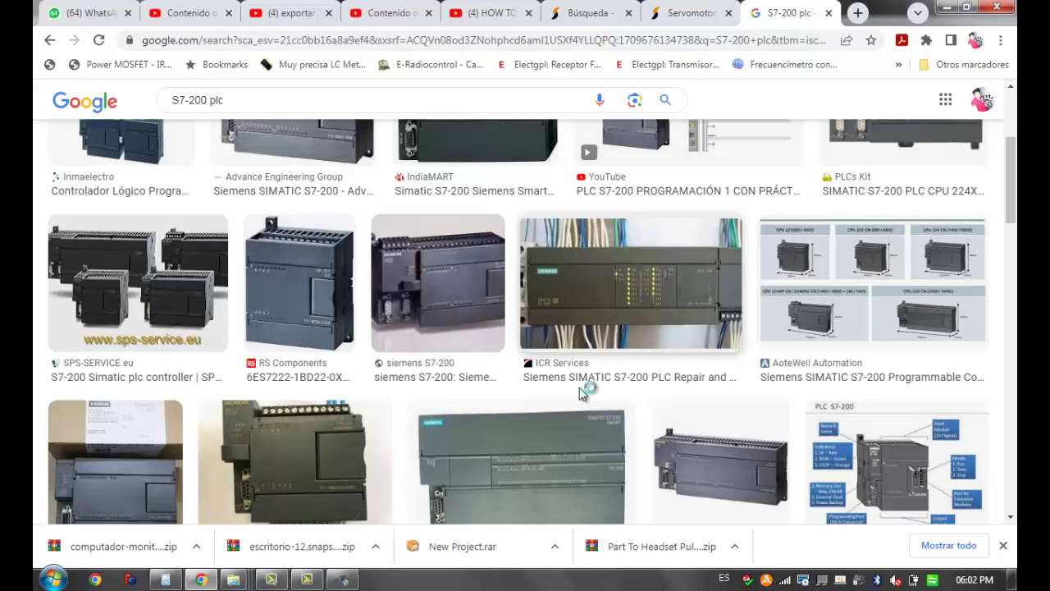
Return to Proteus, align R1 with the wire to D1's anode and move D1 directly above the wire into optocoupler pin 1
{"action": "left_click", "coordinate": [344, 579]}
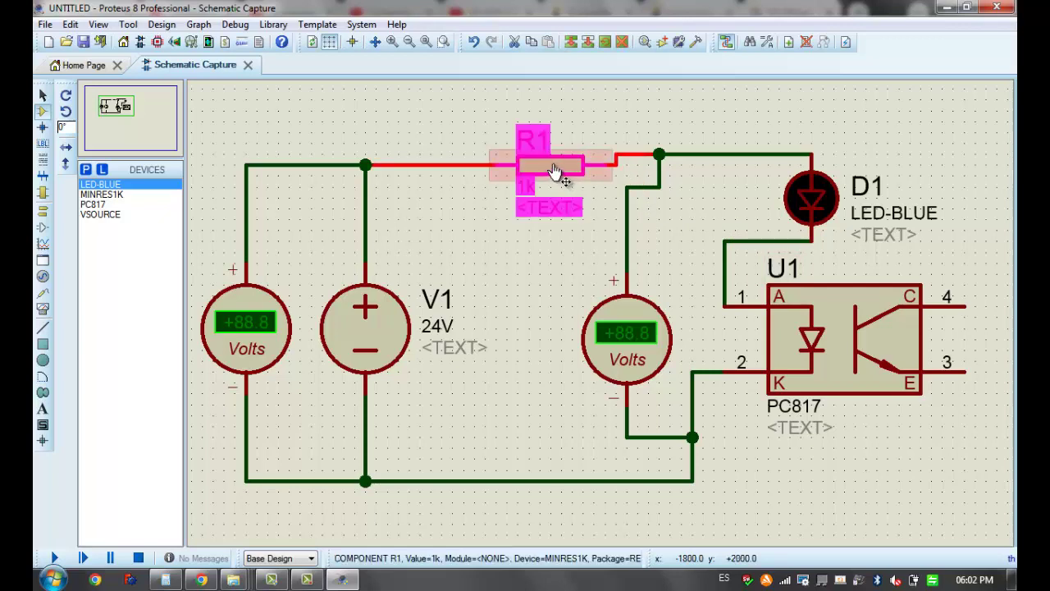
{"action": "left_click_drag", "start_coordinate": [554, 170], "coordinate": [543, 156]}
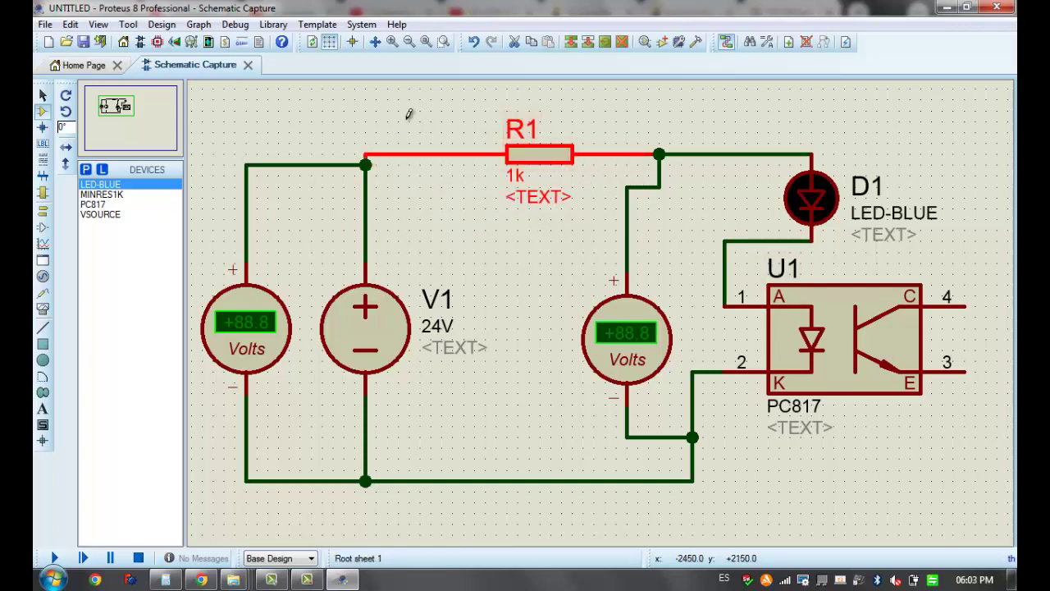
{"action": "left_click", "coordinate": [409, 114]}
{"action": "scroll", "coordinate": [538, 197], "scroll_direction": "down", "scroll_amount": 1}
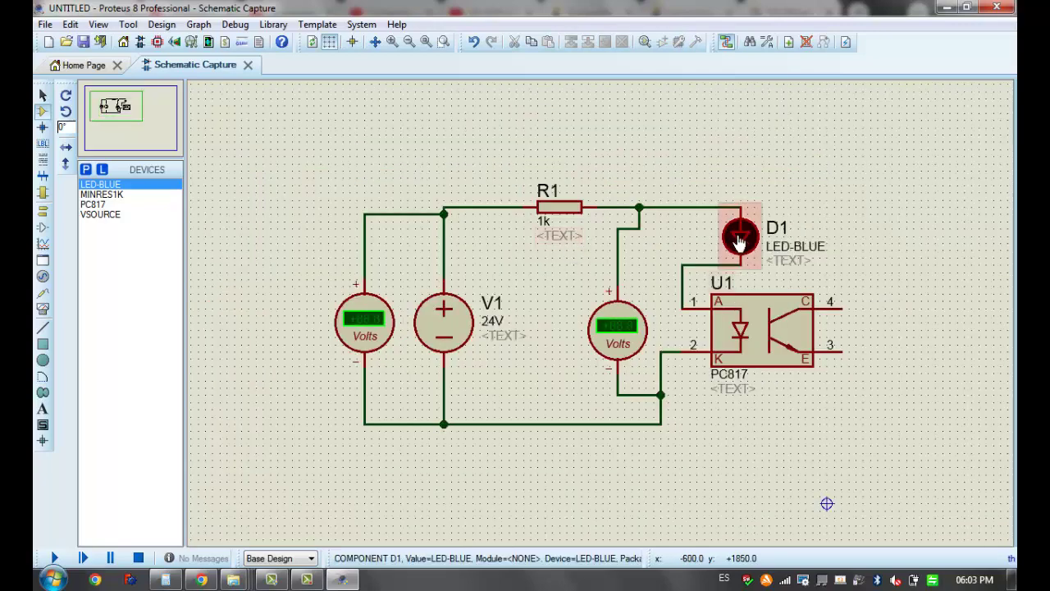
{"action": "left_click_drag", "start_coordinate": [739, 240], "coordinate": [685, 248]}
{"action": "left_click", "coordinate": [683, 172]}
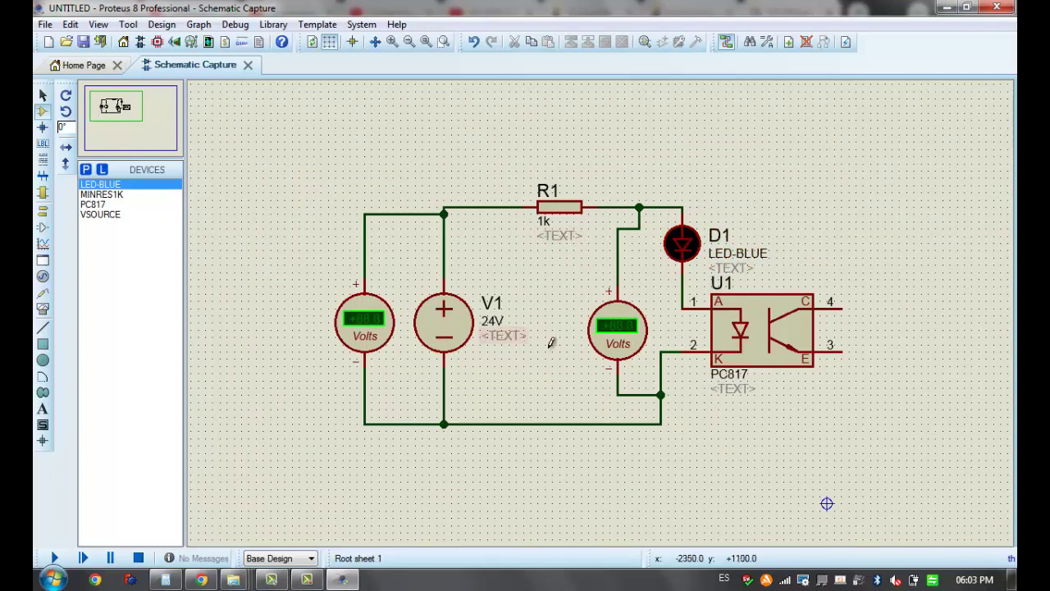
{"action": "left_click", "coordinate": [616, 338]}
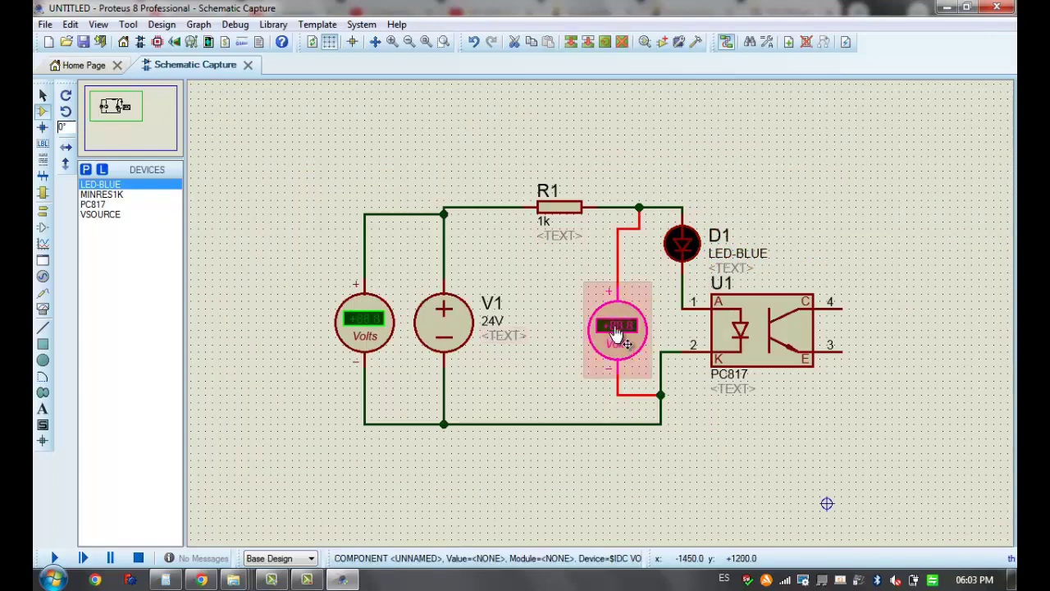
{"action": "left_click", "coordinate": [526, 342]}
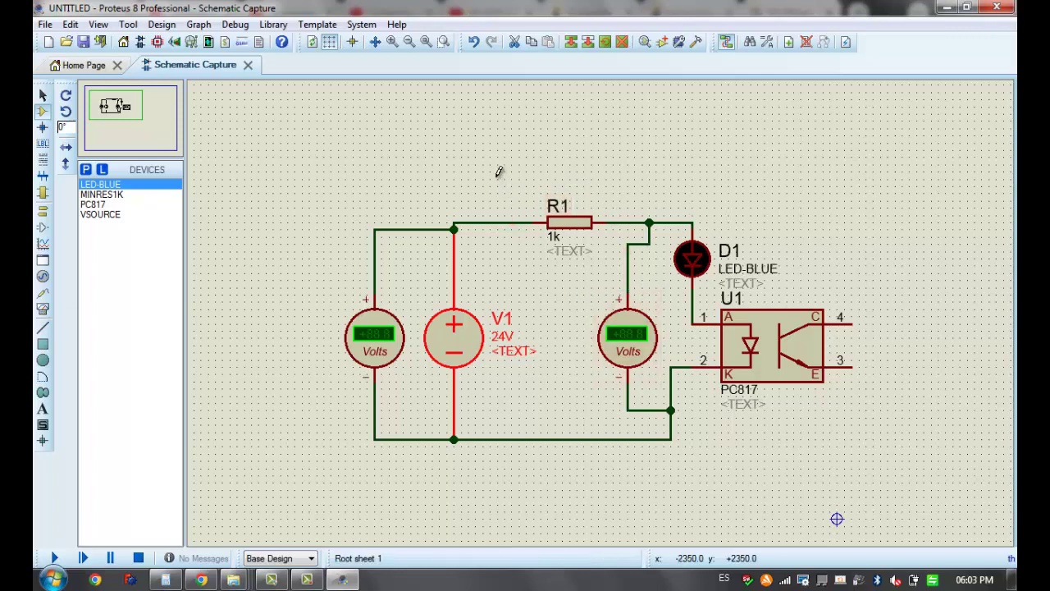
{"action": "left_click_drag", "start_coordinate": [497, 179], "coordinate": [612, 267]}
{"action": "left_click", "coordinate": [471, 181]}
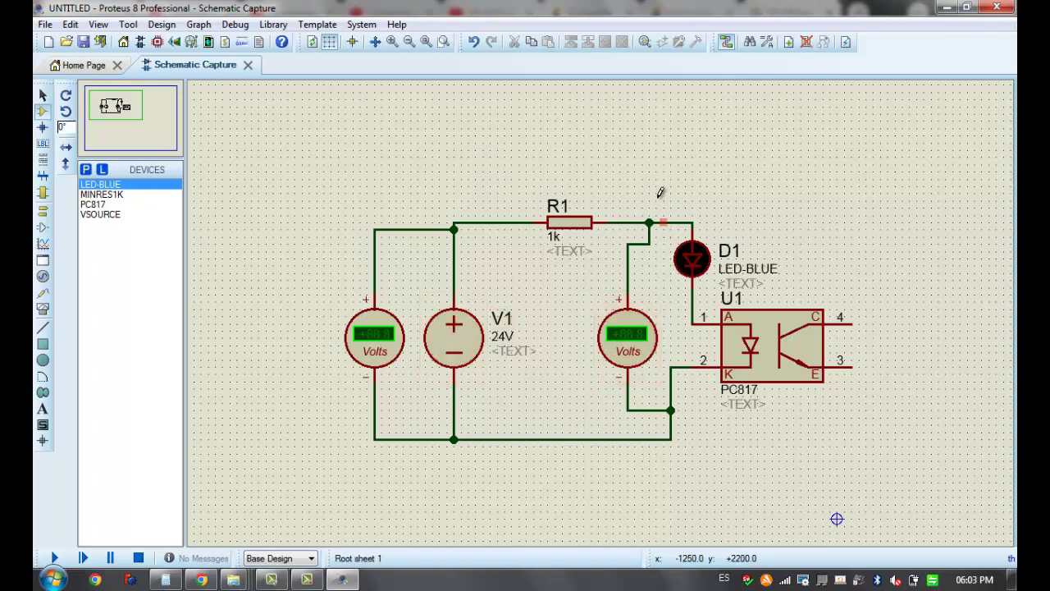
{"action": "left_click_drag", "start_coordinate": [658, 187], "coordinate": [767, 483]}
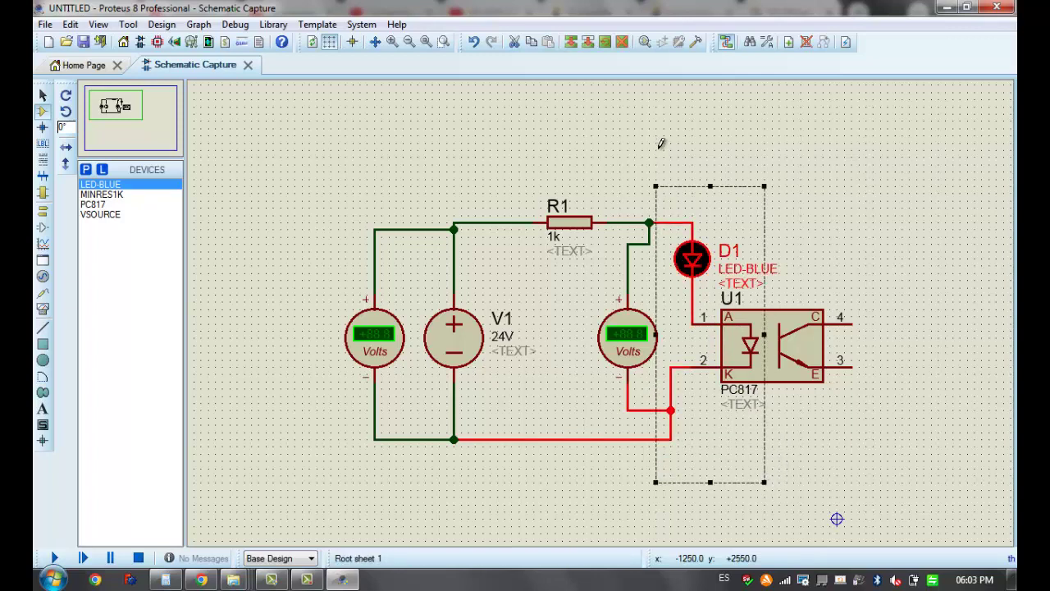
{"action": "left_click", "coordinate": [661, 143]}
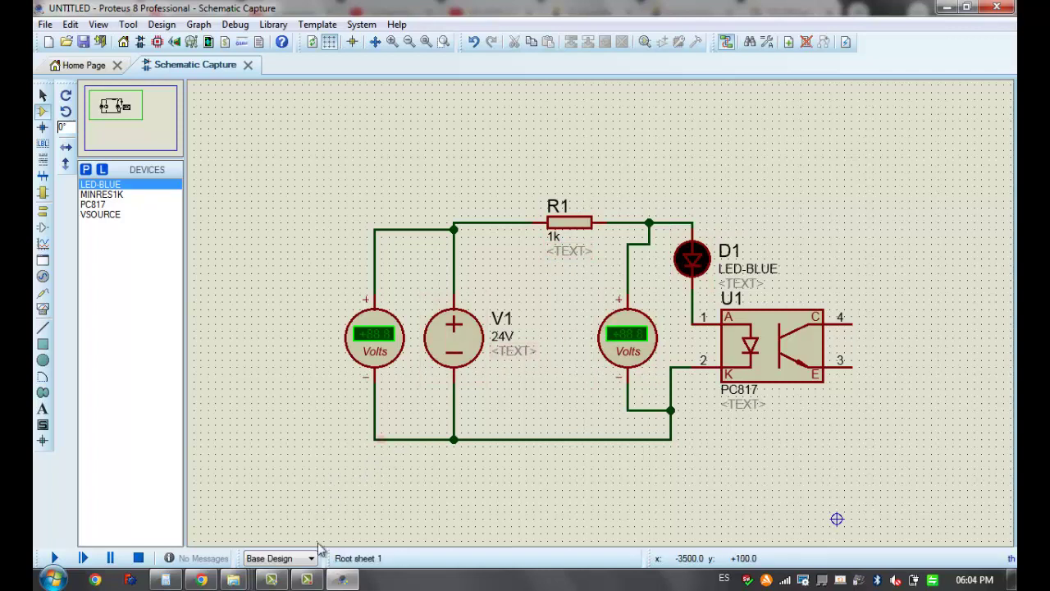
{"action": "left_click", "coordinate": [312, 581]}
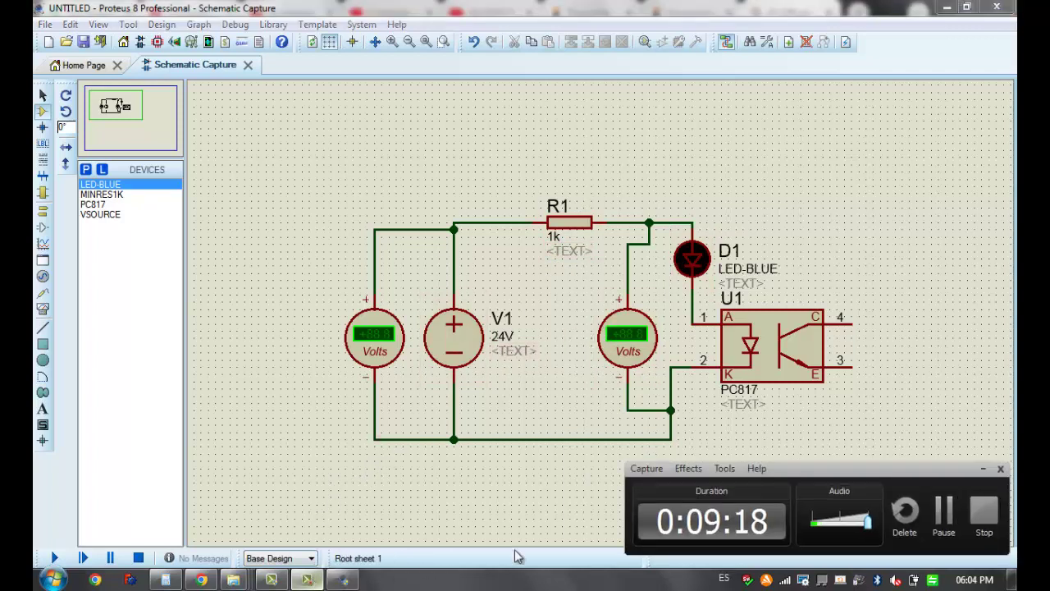
{"action": "left_click", "coordinate": [945, 516]}
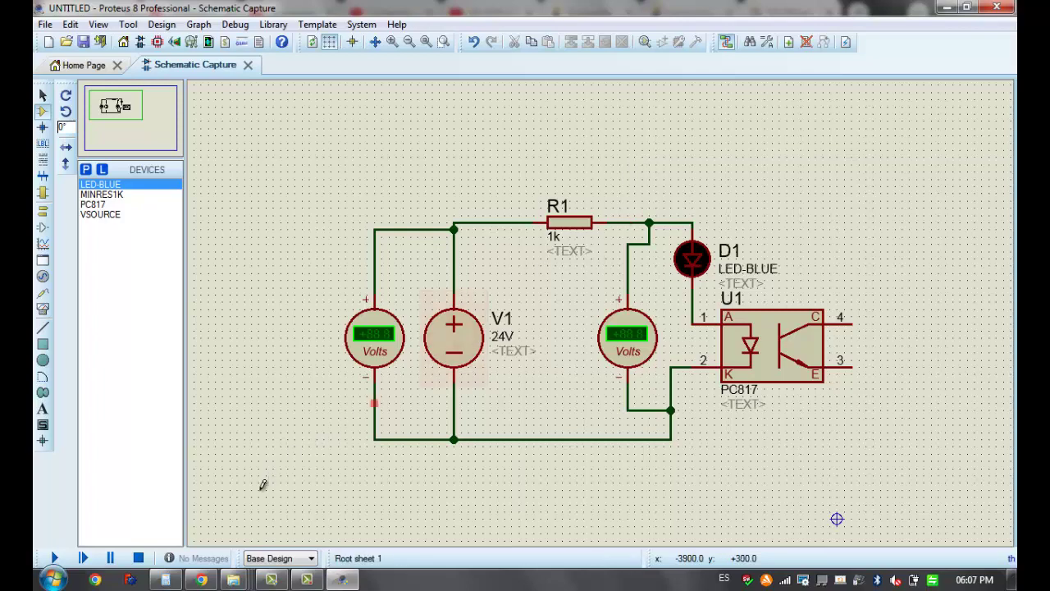
Switch to Chrome and clear the previous query from the Google image search
{"action": "left_click", "coordinate": [201, 580]}
{"action": "left_click_drag", "start_coordinate": [223, 99], "coordinate": [72, 96]}
{"action": "type", "text": "codi"}
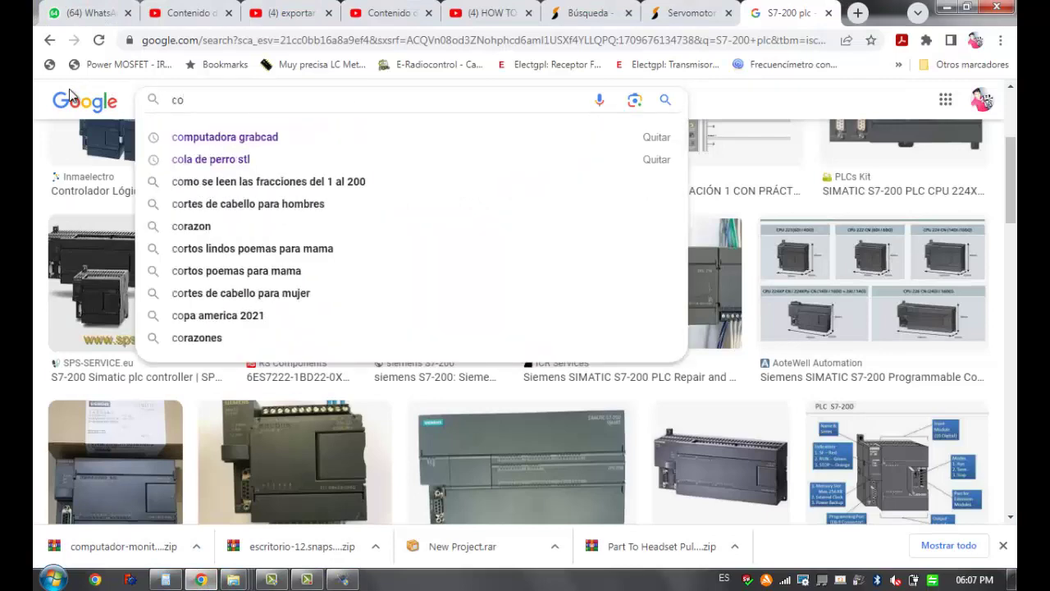
{"action": "key", "text": "BackSpace"}
{"action": "key", "text": "BackSpace"}
{"action": "key", "text": "BackSpace"}
{"action": "key", "text": "BackSpace"}
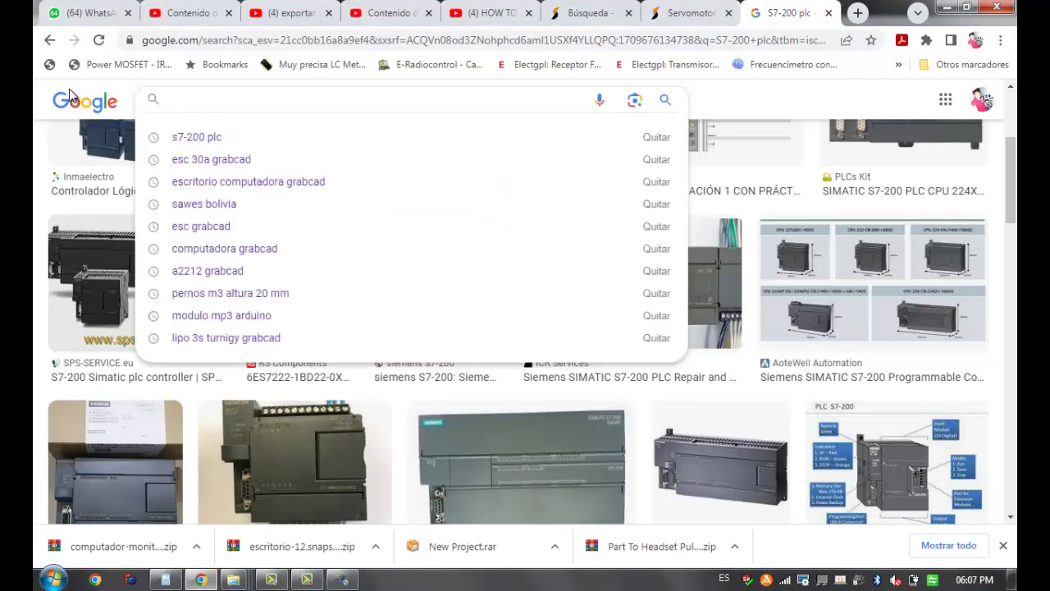
Search Google Images for "valores comerciales de resistencias" and open the Pinterest table of commercial resistor values
{"action": "type", "text": "valores "}
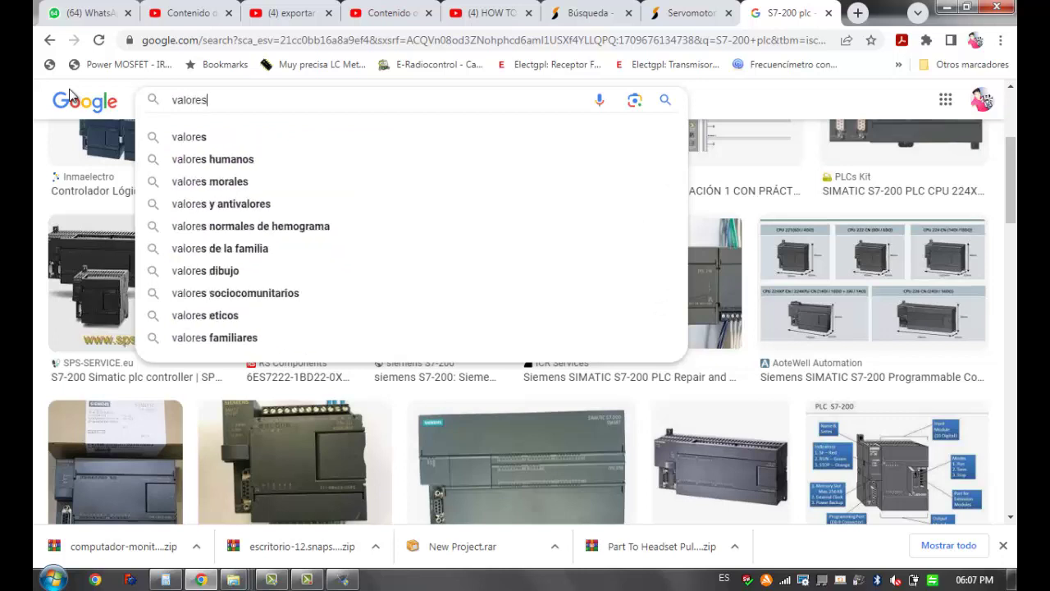
{"action": "type", "text": "come"}
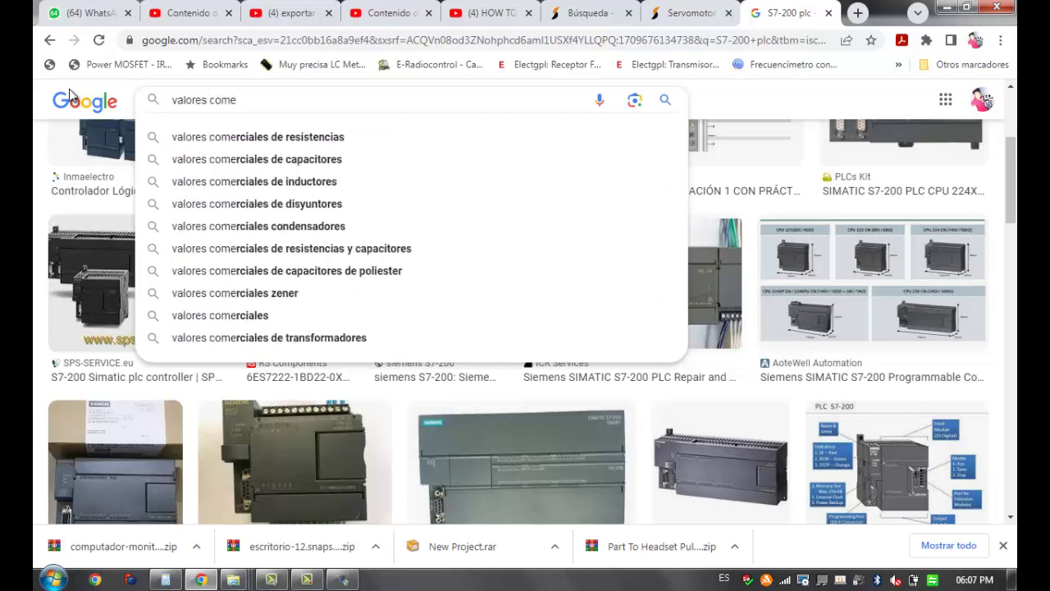
{"action": "key", "text": "Down"}
{"action": "key", "text": "Return"}
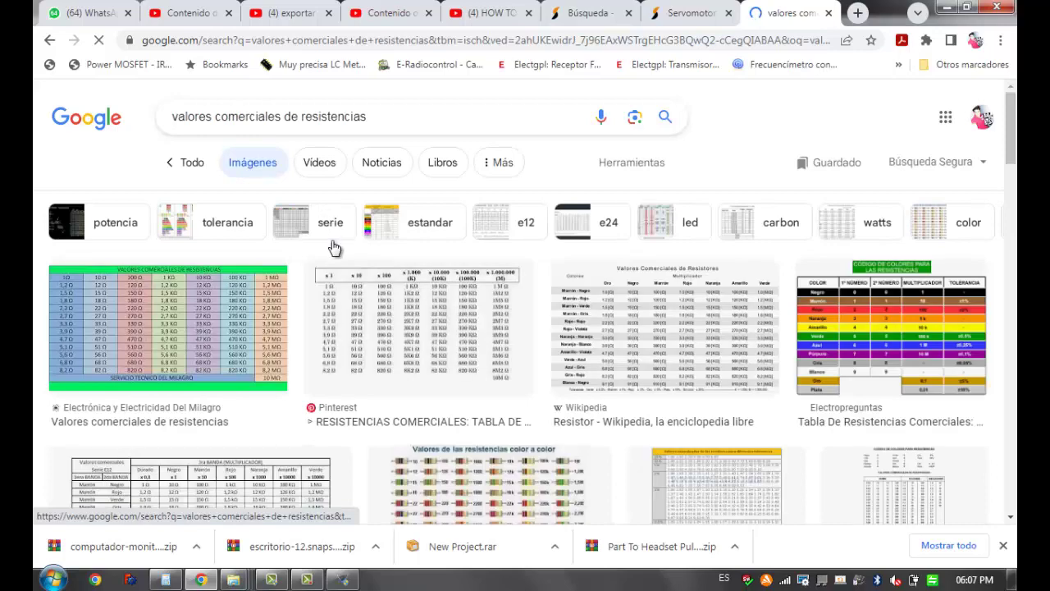
{"action": "left_click", "coordinate": [386, 320]}
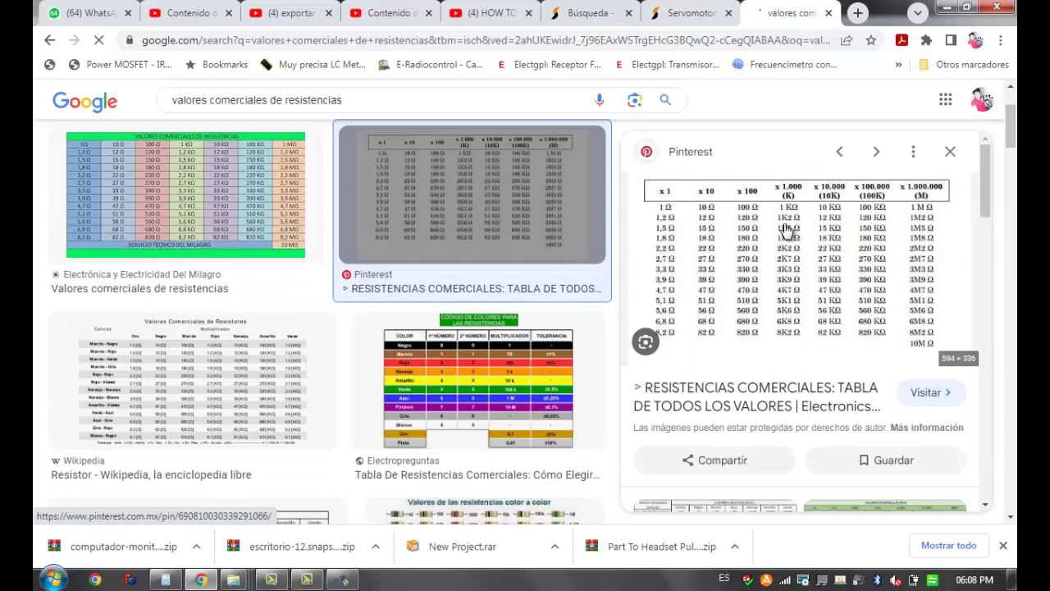
Return to the Proteus schematic and set R1's resistance to 1k2
{"action": "left_click", "coordinate": [948, 7]}
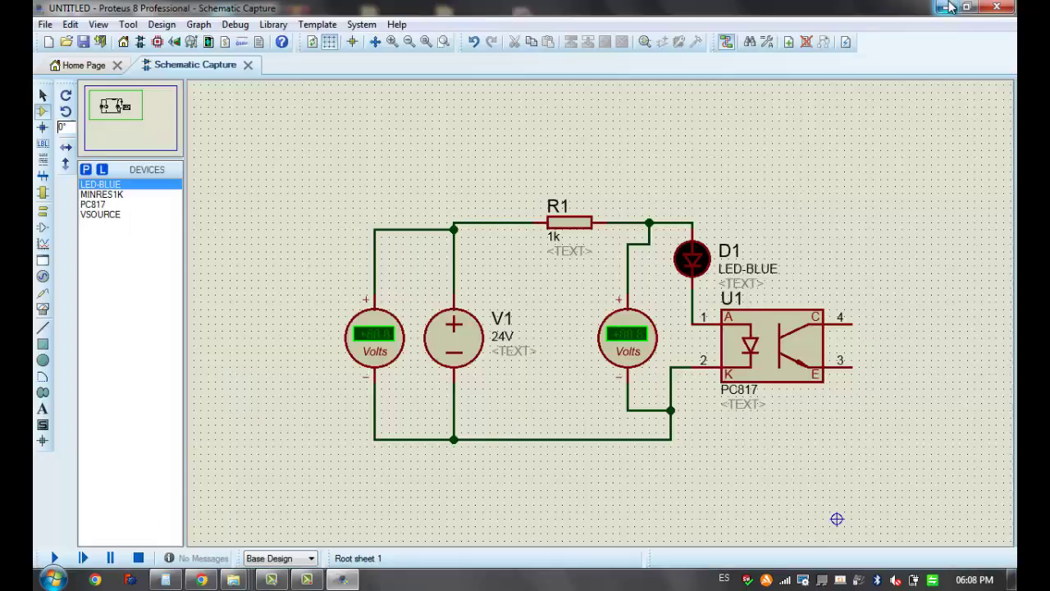
{"action": "double_click", "coordinate": [563, 230]}
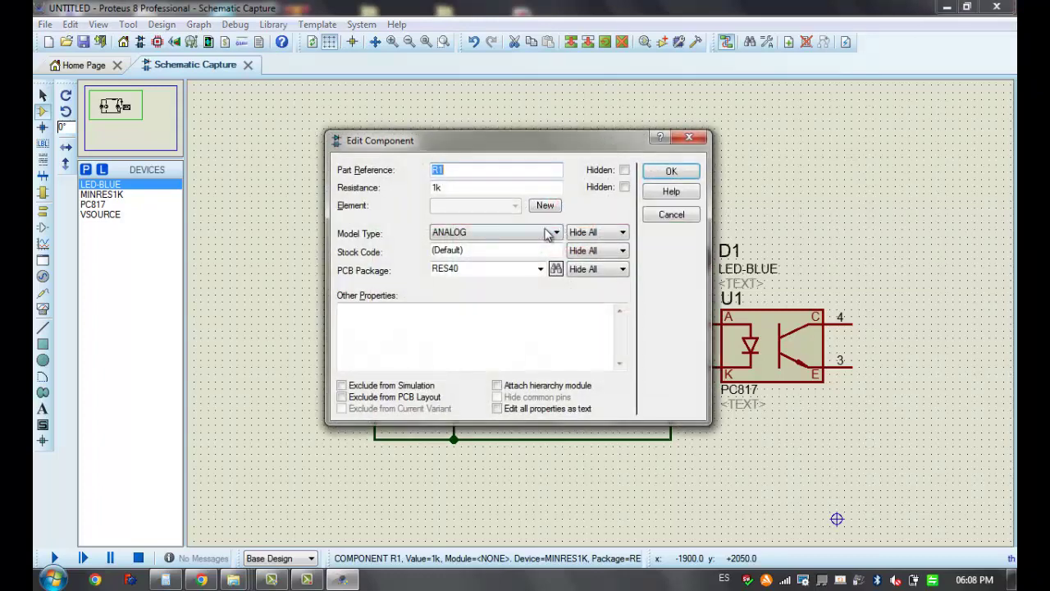
{"action": "left_click", "coordinate": [467, 187]}
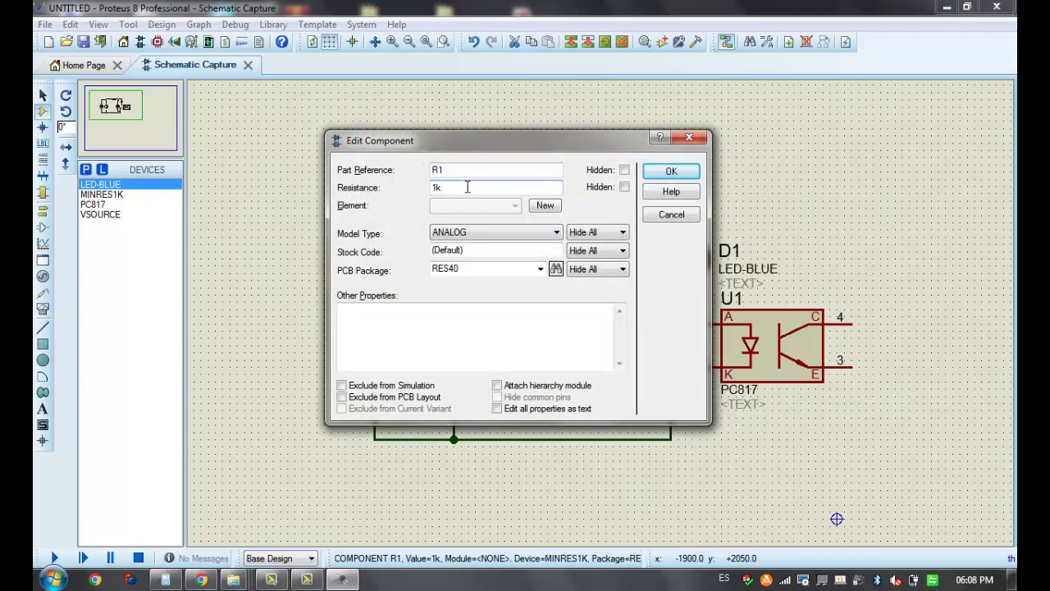
{"action": "left_click", "coordinate": [669, 171]}
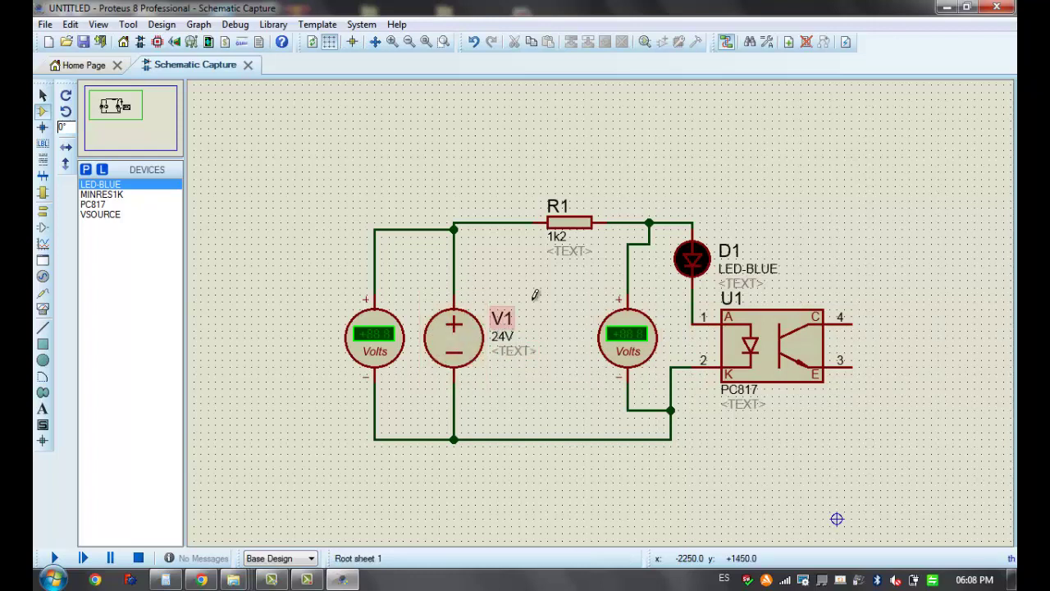
{"action": "left_click", "coordinate": [571, 234]}
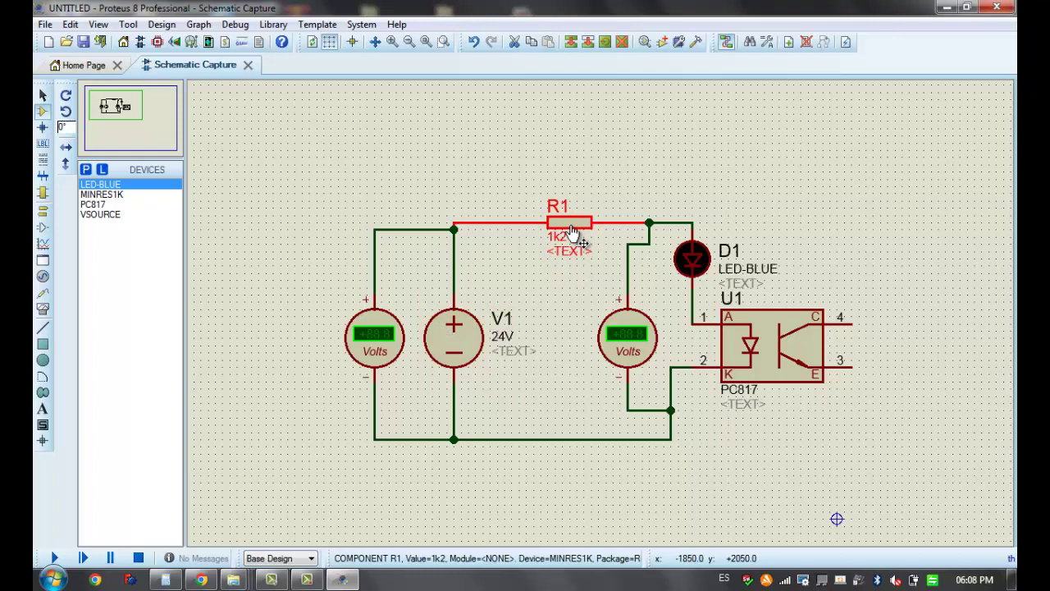
{"action": "left_click", "coordinate": [547, 166]}
{"action": "left_click_drag", "start_coordinate": [489, 172], "coordinate": [622, 253]}
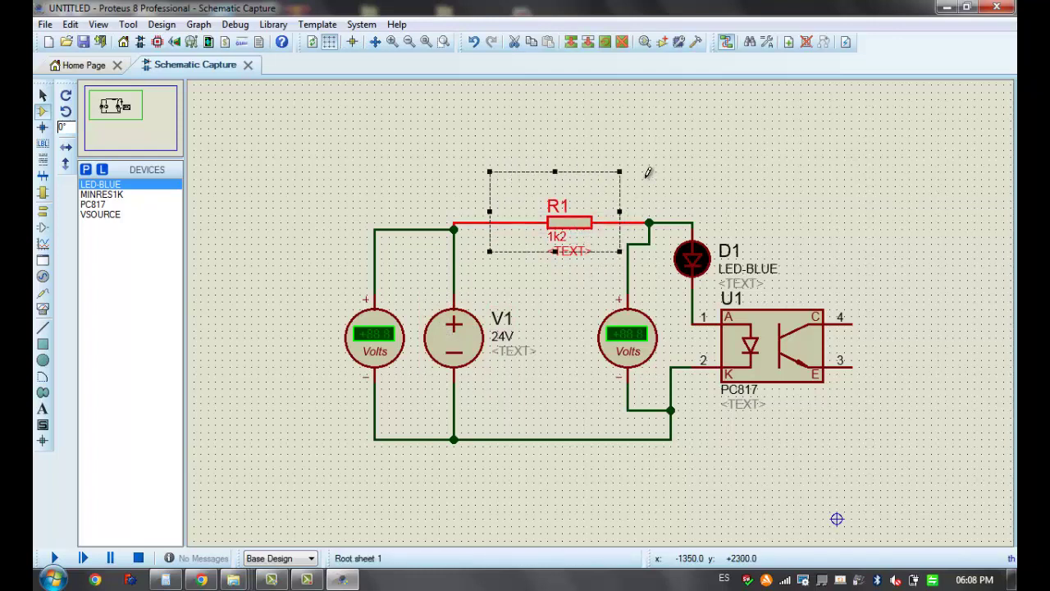
{"action": "left_click", "coordinate": [582, 181]}
{"action": "left_click_drag", "start_coordinate": [498, 184], "coordinate": [635, 265]}
{"action": "left_click", "coordinate": [571, 129]}
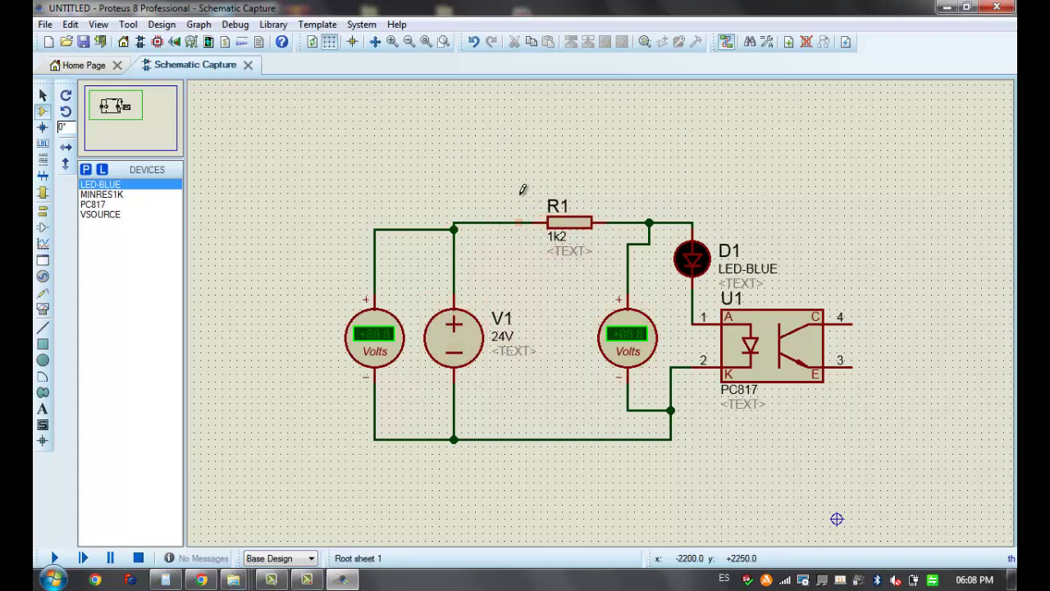
{"action": "left_click_drag", "start_coordinate": [506, 194], "coordinate": [614, 257]}
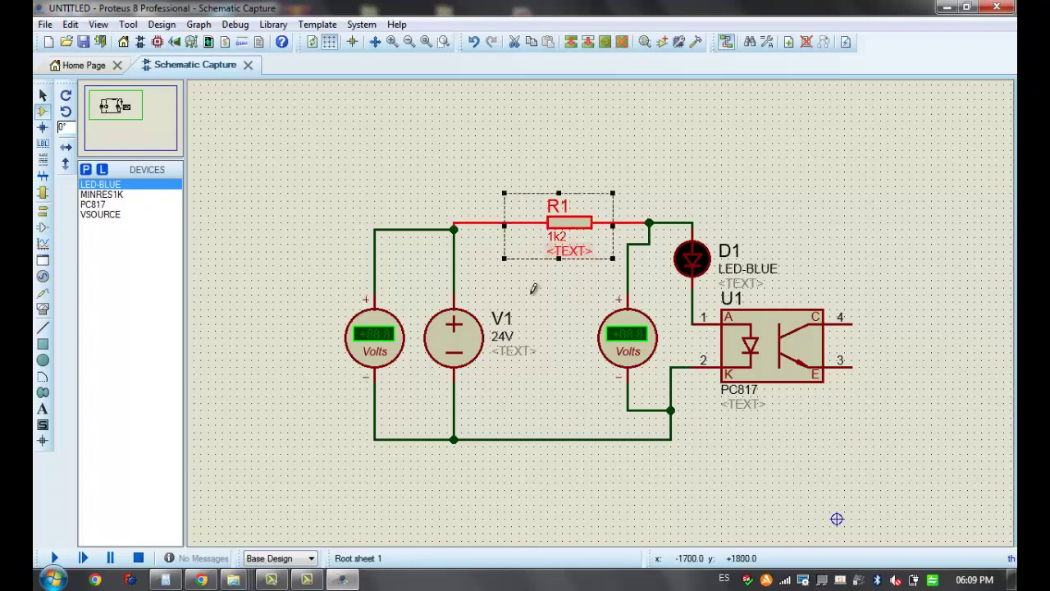
{"action": "left_click", "coordinate": [580, 364]}
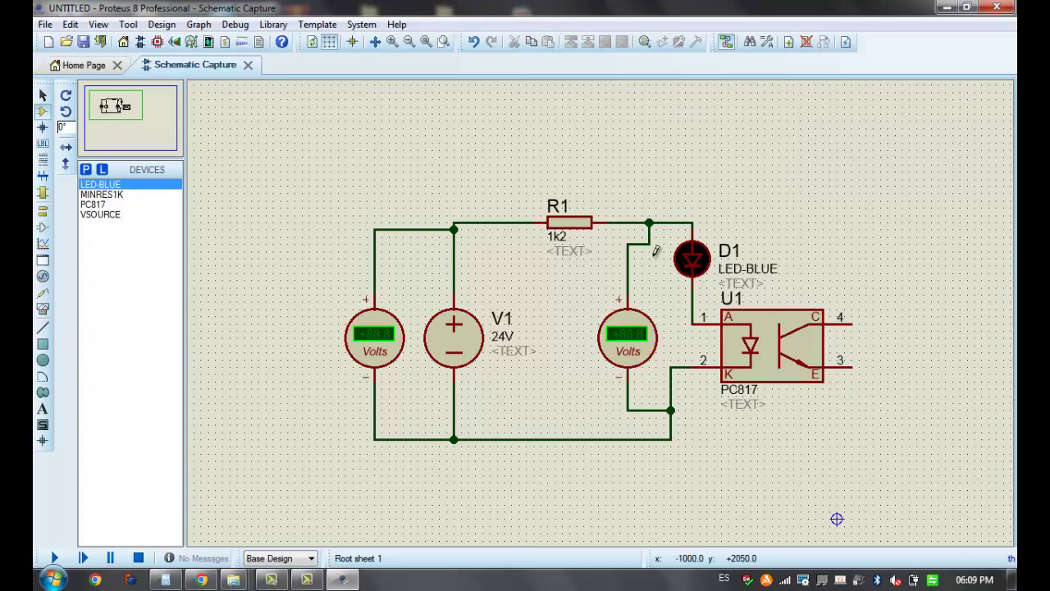
Switch to Chrome and search Google Images for "potencia electrica"
{"action": "key", "text": "alt+Tab"}
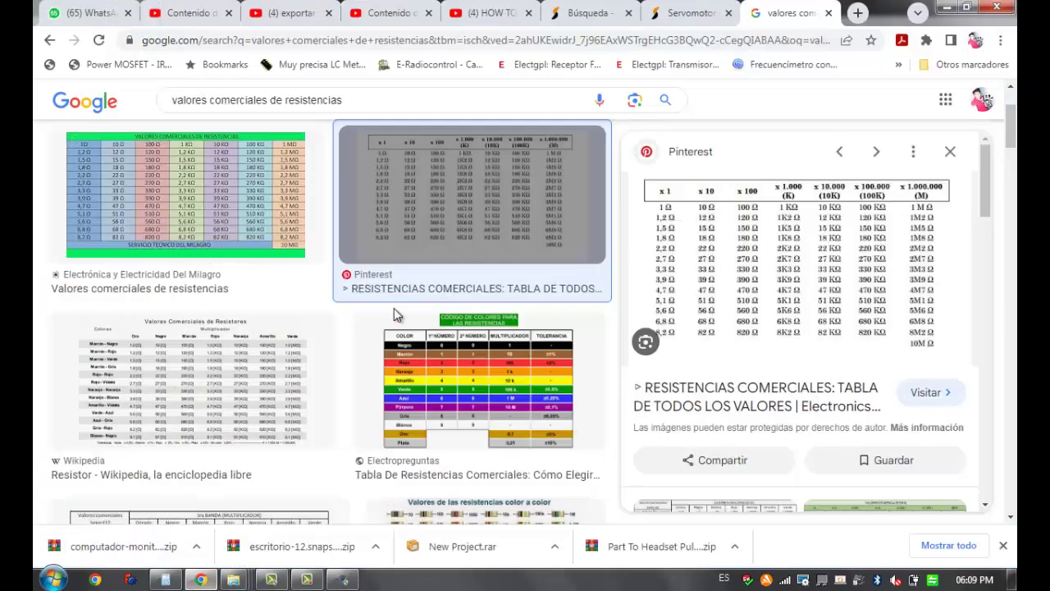
{"action": "left_click_drag", "start_coordinate": [382, 95], "coordinate": [115, 98]}
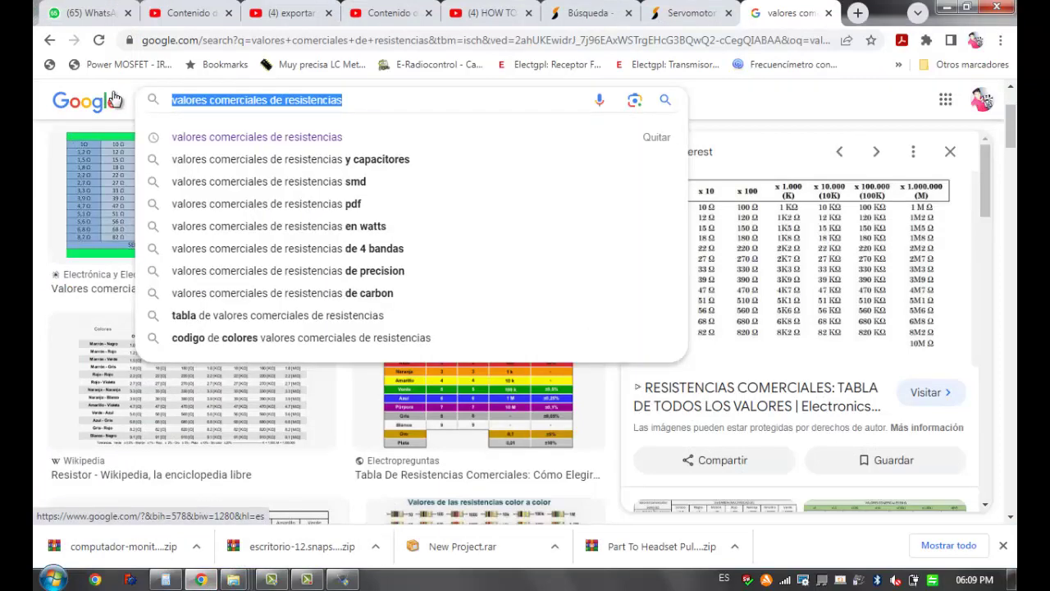
{"action": "type", "text": "potencia"}
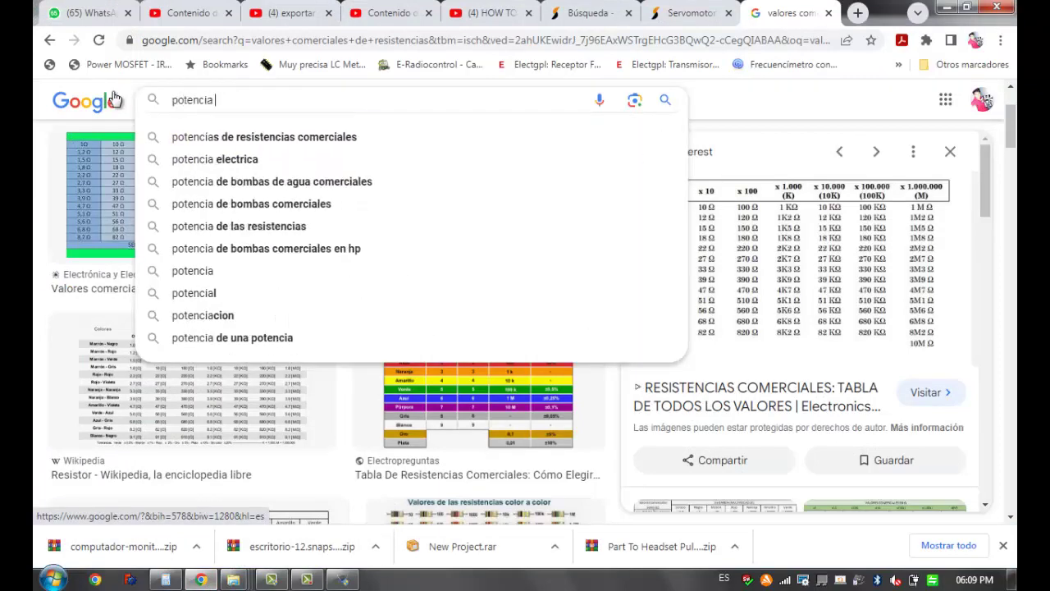
{"action": "key", "text": "Down"}
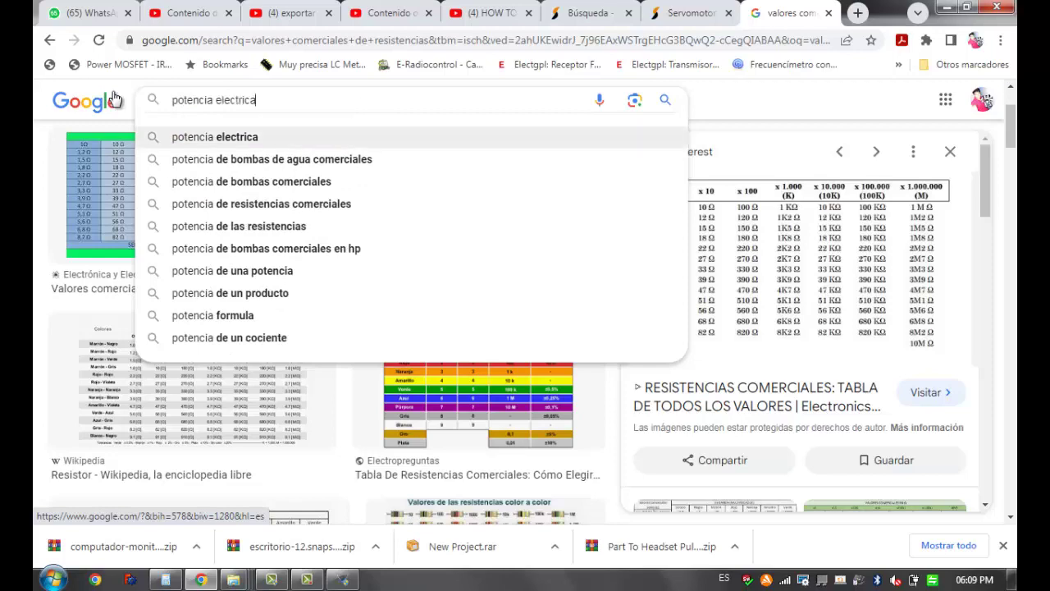
{"action": "key", "text": "Return"}
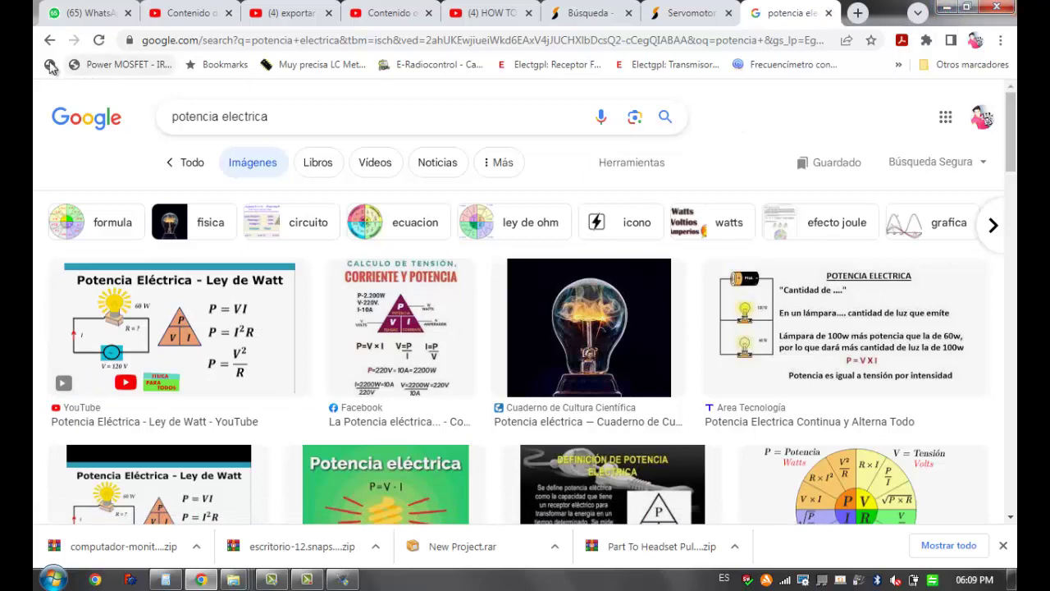
Return to the Proteus schematic, run the simulation to check the voltmeter at D1's anode and stop it
{"action": "left_click", "coordinate": [949, 8]}
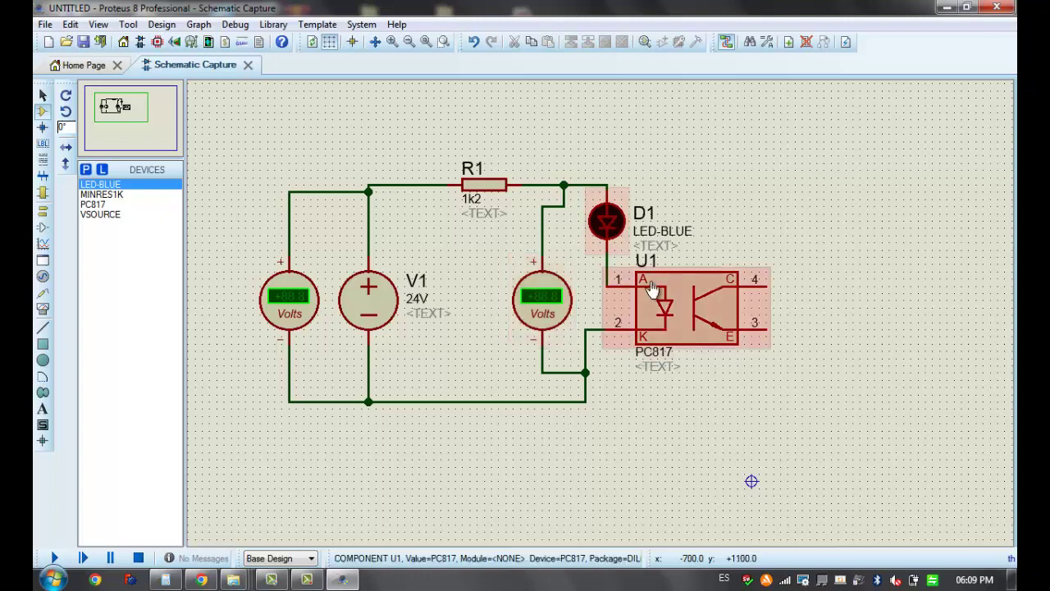
{"action": "left_click", "coordinate": [59, 559]}
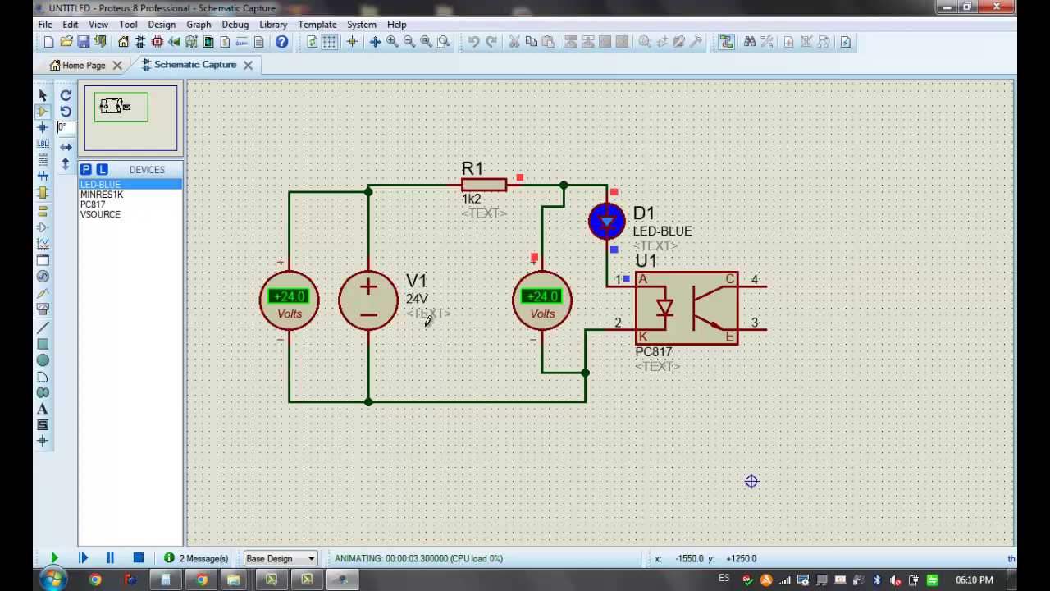
{"action": "left_click", "coordinate": [139, 558]}
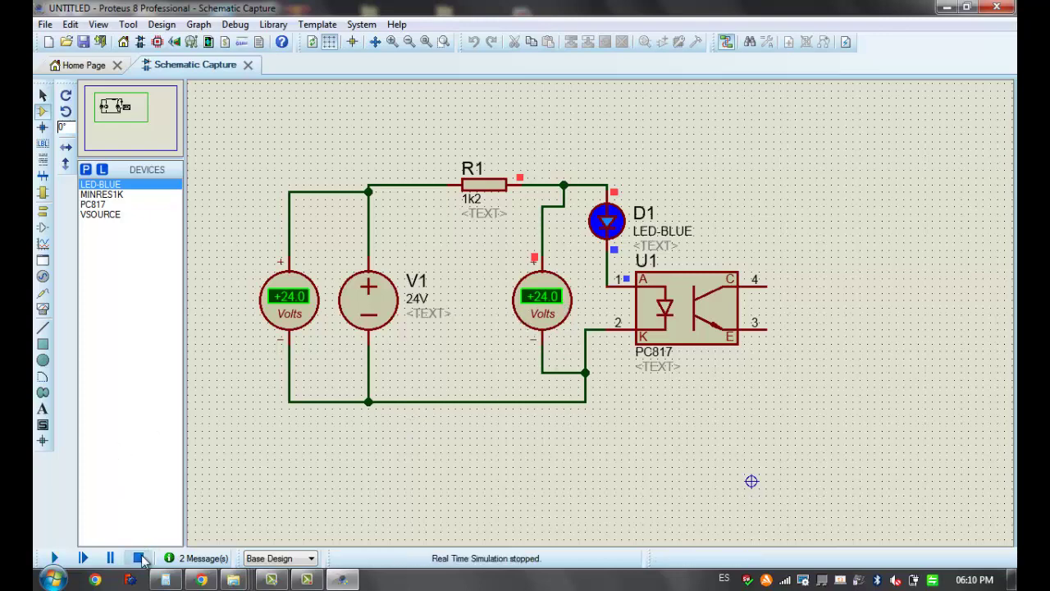
Rewire the second voltmeter's positive lead from D1's anode to the wire between D1 and optocoupler pin 1, and run a simulation check
{"action": "right_click", "coordinate": [549, 211]}
{"action": "right_click", "coordinate": [549, 210]}
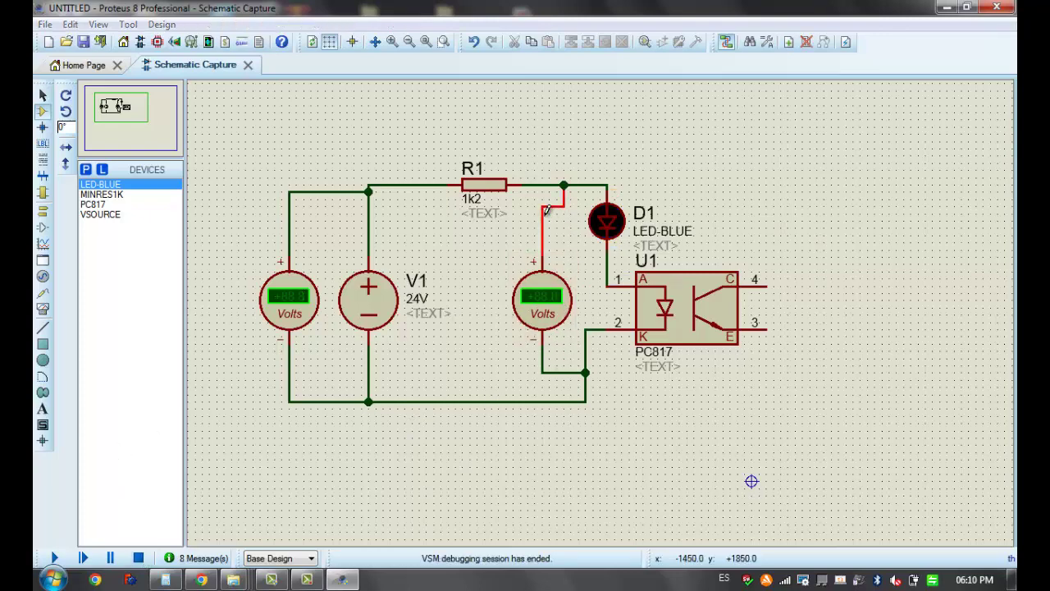
{"action": "left_click", "coordinate": [542, 259]}
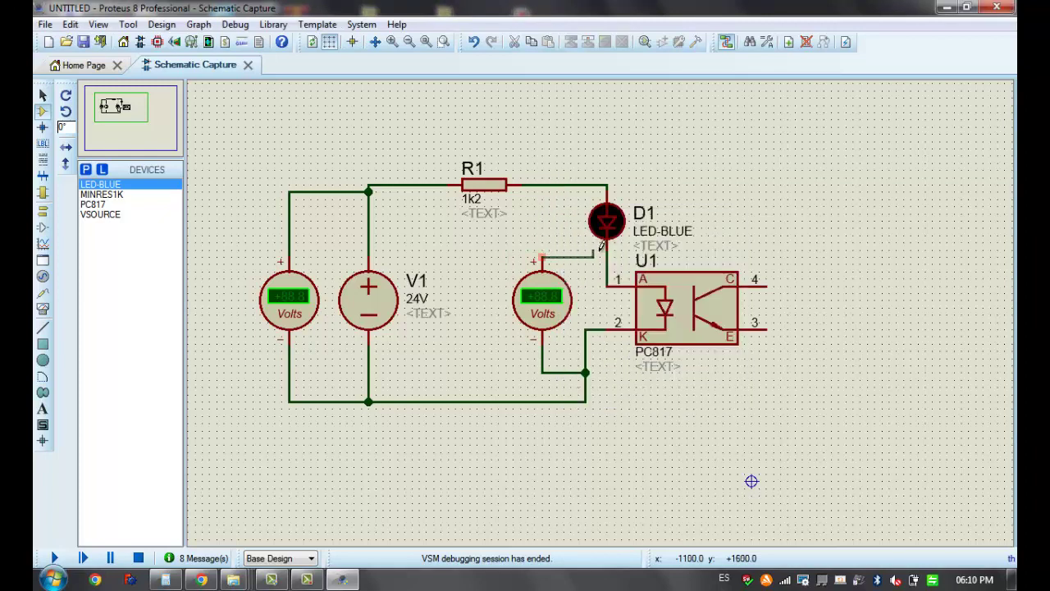
{"action": "left_click", "coordinate": [608, 254]}
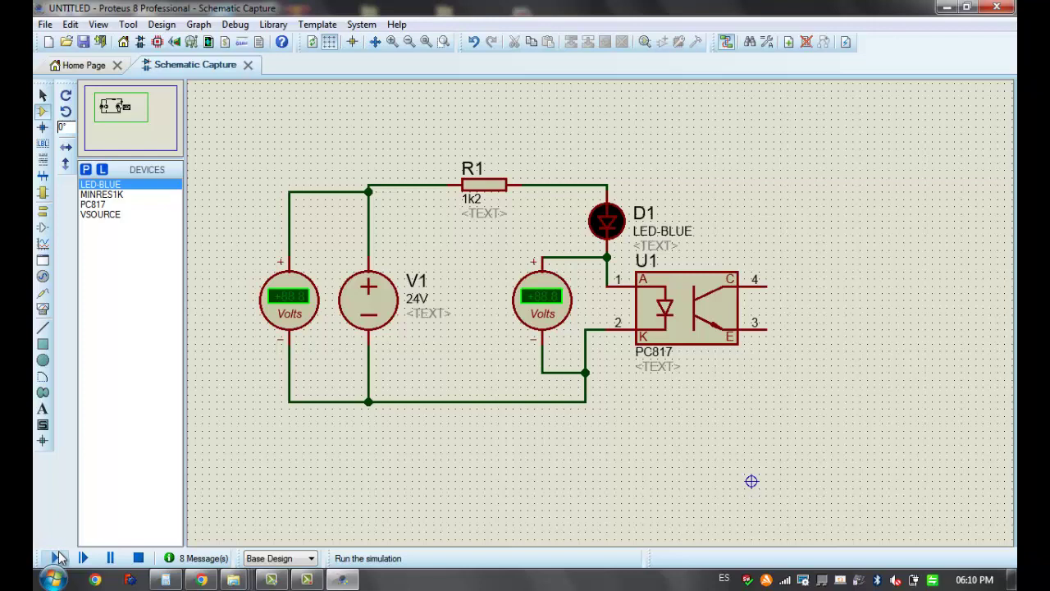
{"action": "left_click", "coordinate": [56, 557]}
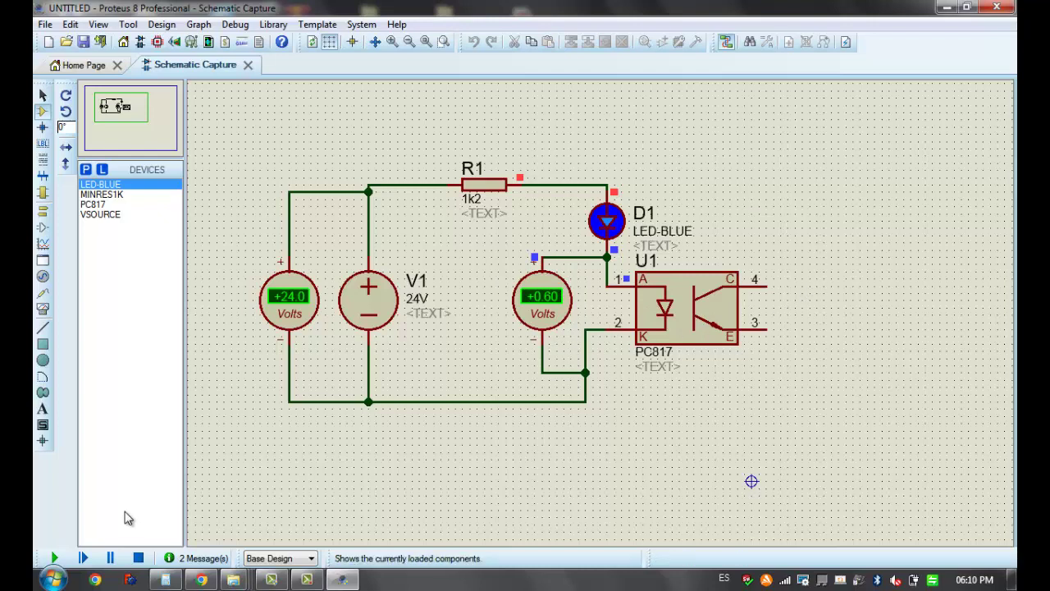
{"action": "left_click", "coordinate": [138, 558]}
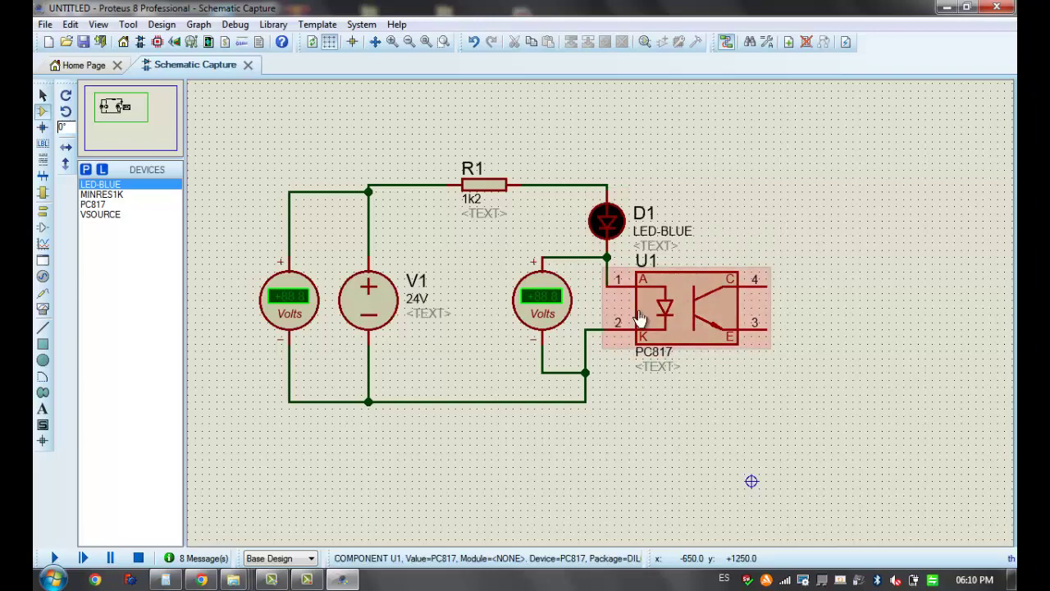
{"action": "left_click_drag", "start_coordinate": [611, 323], "coordinate": [680, 342]}
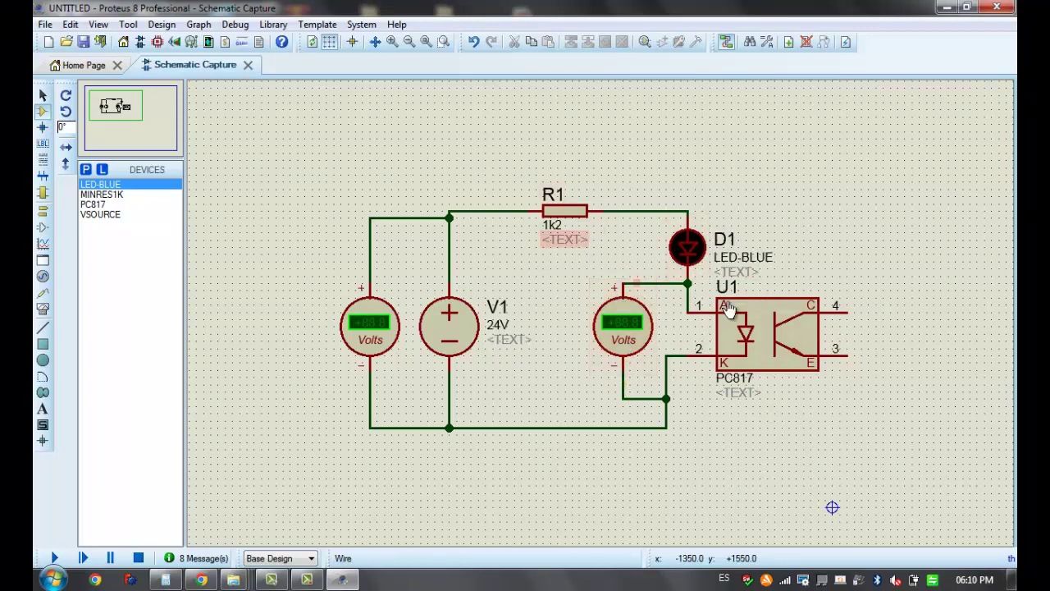
{"action": "key", "text": "F5"}
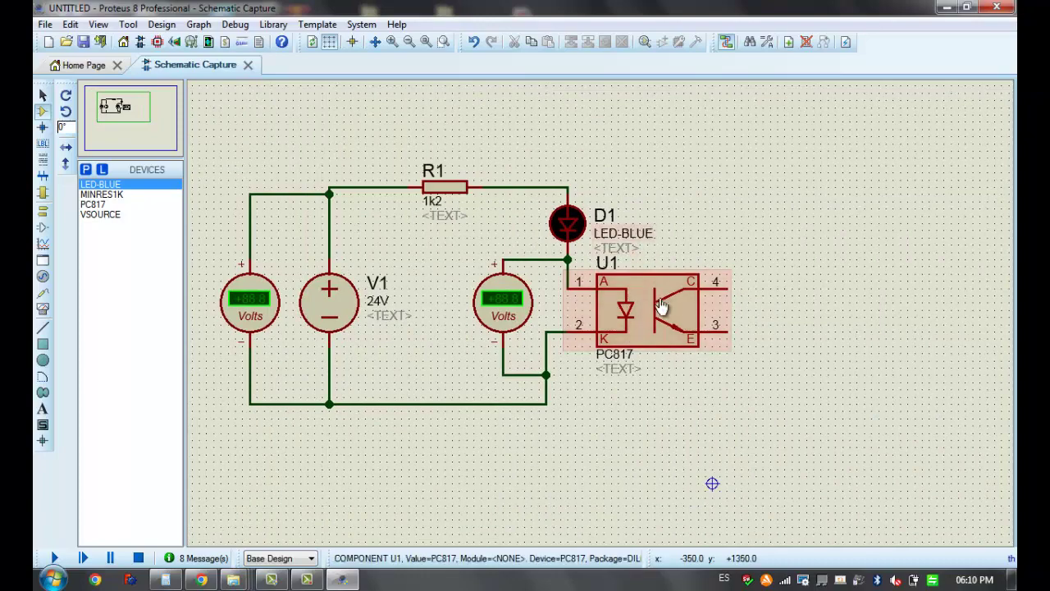
{"action": "left_click_drag", "start_coordinate": [643, 143], "coordinate": [772, 437]}
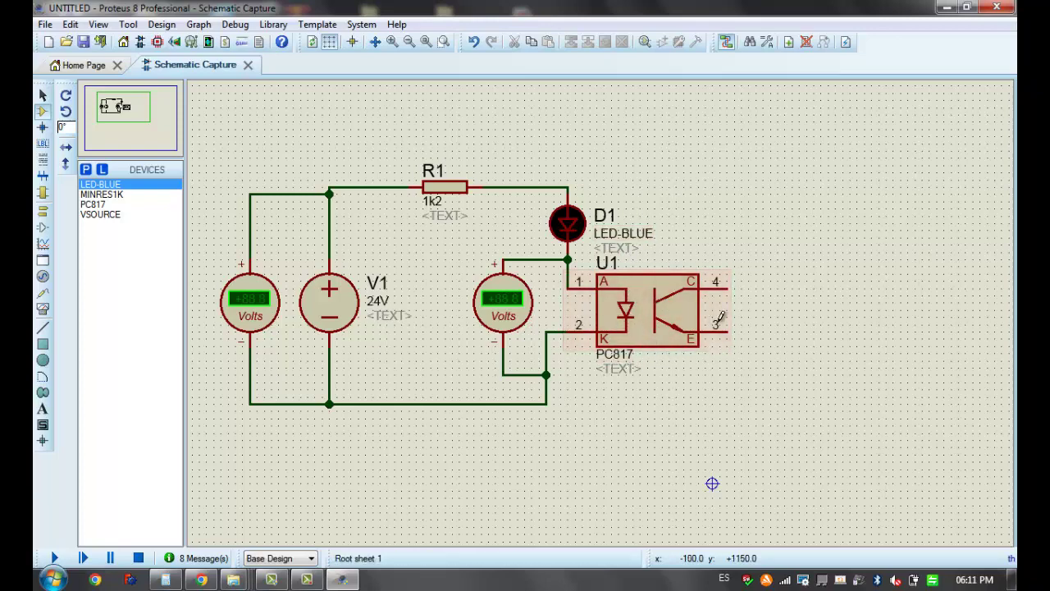
{"action": "left_click_drag", "start_coordinate": [511, 301], "coordinate": [552, 324]}
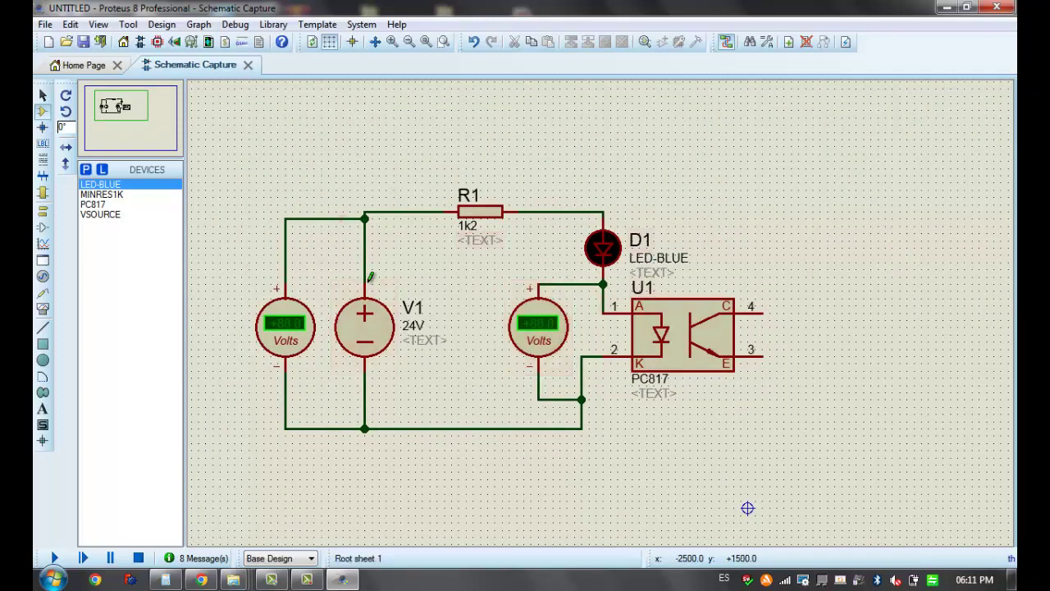
Delete the wire connecting V1's positive node to R1
{"action": "right_click", "coordinate": [408, 208]}
{"action": "right_click", "coordinate": [407, 207]}
{"action": "left_click", "coordinate": [43, 209]}
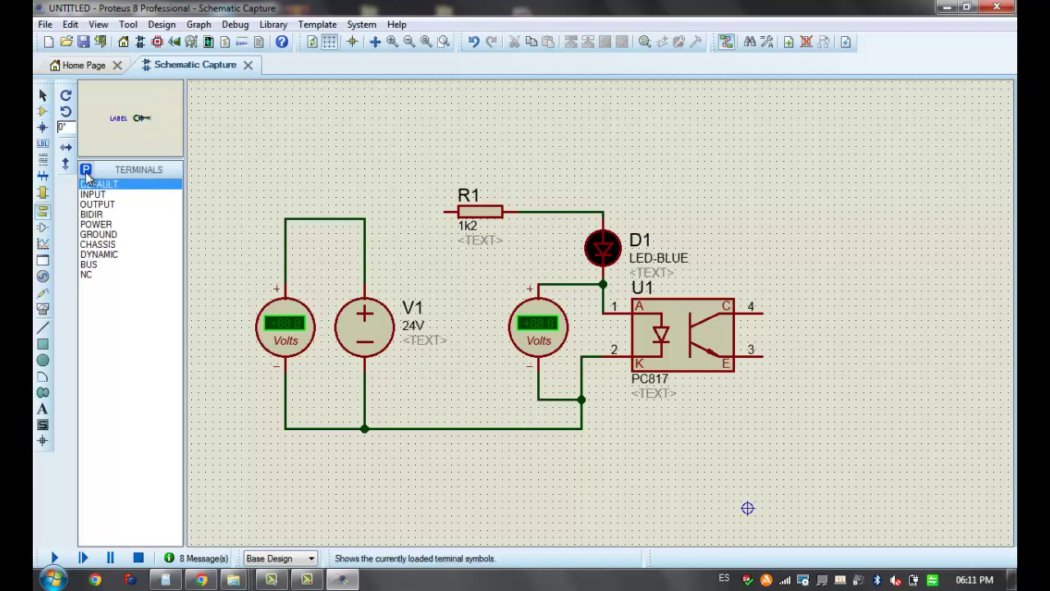
{"action": "left_click", "coordinate": [85, 171]}
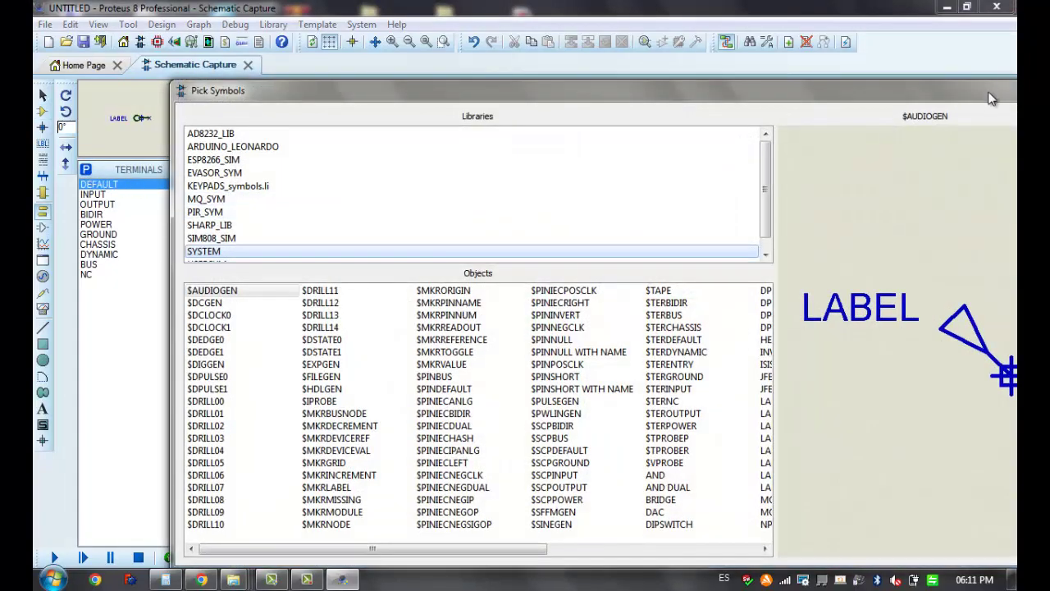
{"action": "left_click_drag", "start_coordinate": [990, 98], "coordinate": [787, 100]}
{"action": "left_click", "coordinate": [868, 94]}
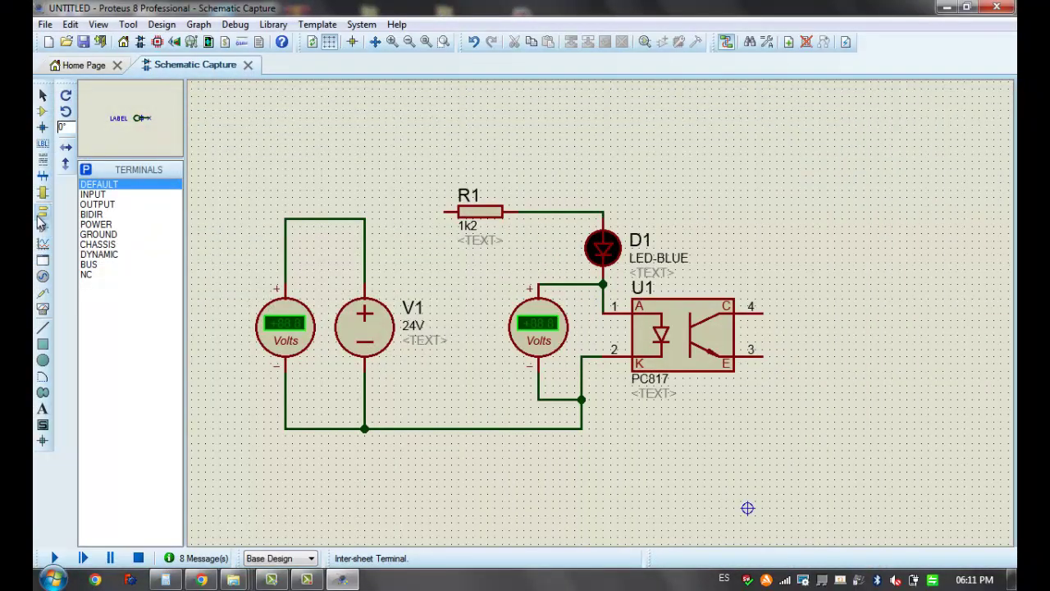
Search the component library for "switch" and add the SWITCH device from the ACTIVE library to the device list
{"action": "left_click", "coordinate": [42, 111]}
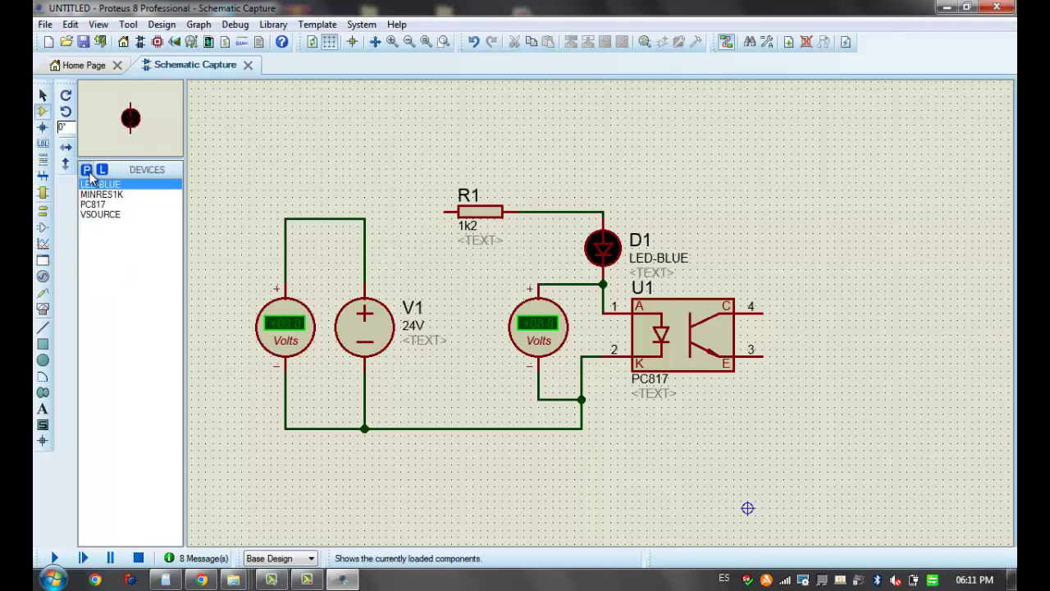
{"action": "left_click", "coordinate": [89, 171]}
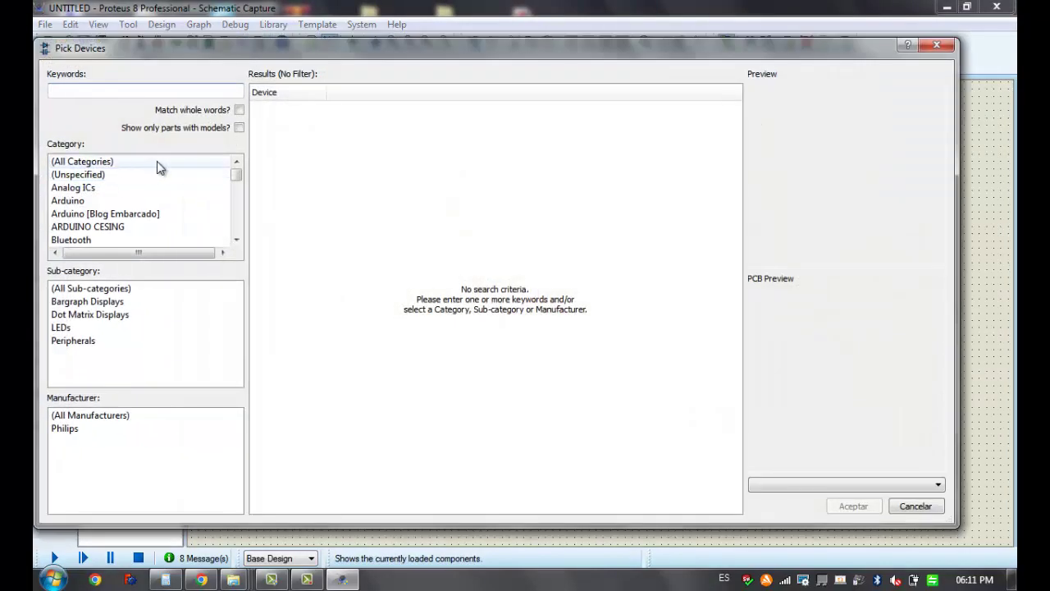
{"action": "type", "text": "w"}
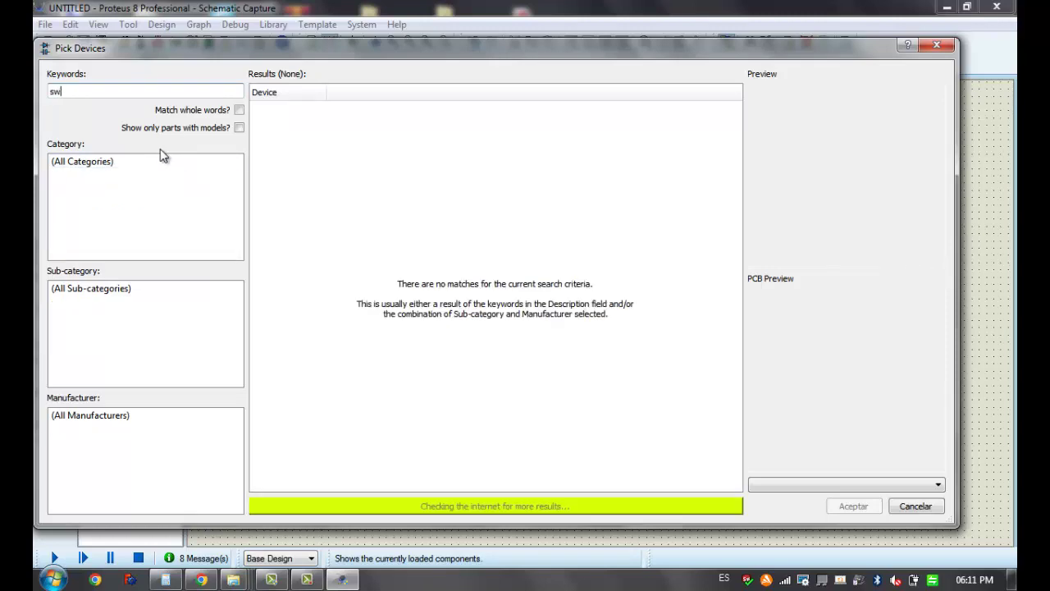
{"action": "type", "text": "tichitch"}
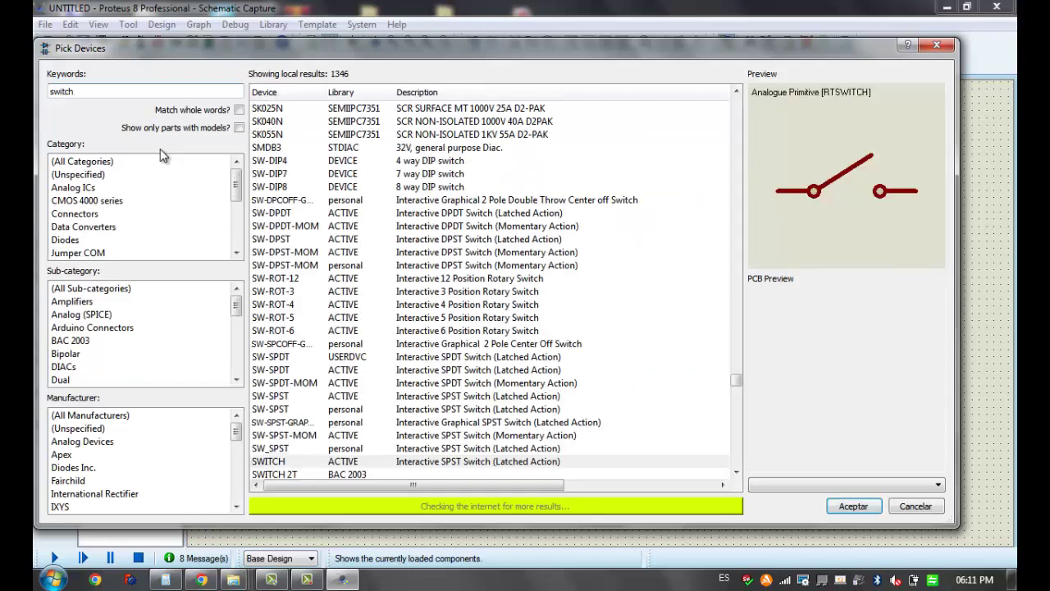
{"action": "scroll", "coordinate": [279, 385], "scroll_direction": "down", "scroll_amount": 2}
{"action": "left_click", "coordinate": [279, 383]}
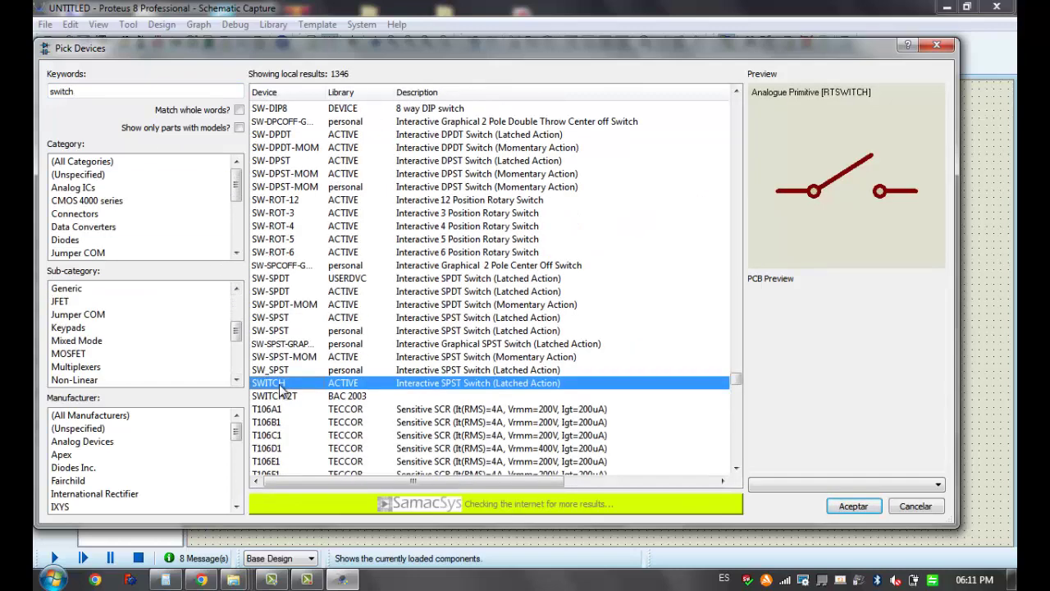
{"action": "left_click", "coordinate": [859, 509]}
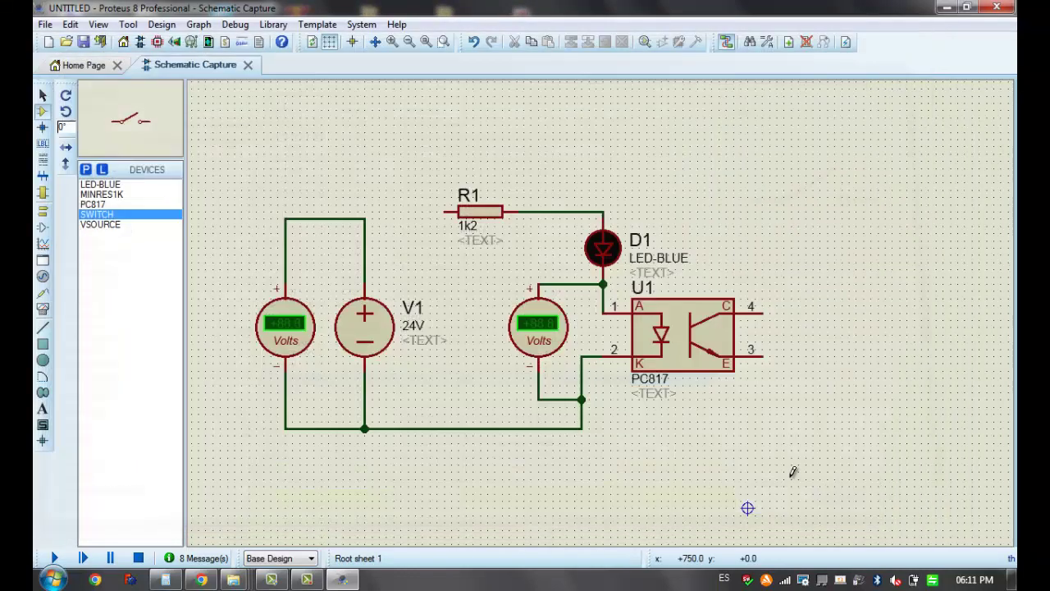
Place the switch directly before R1 and wire its free end to V1's positive node
{"action": "left_click", "coordinate": [399, 204]}
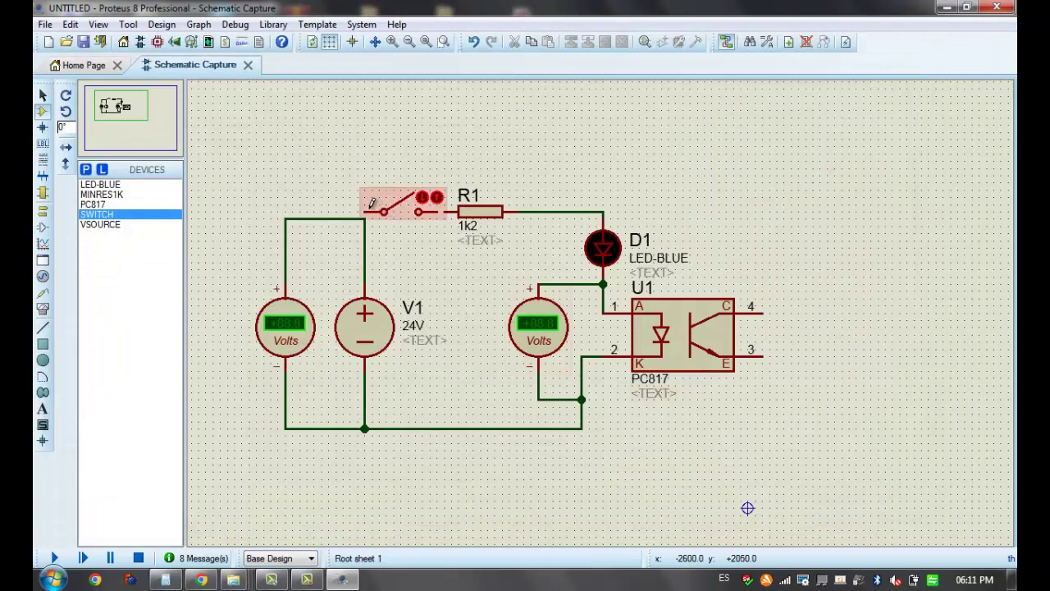
{"action": "left_click", "coordinate": [365, 212]}
{"action": "left_click", "coordinate": [364, 218]}
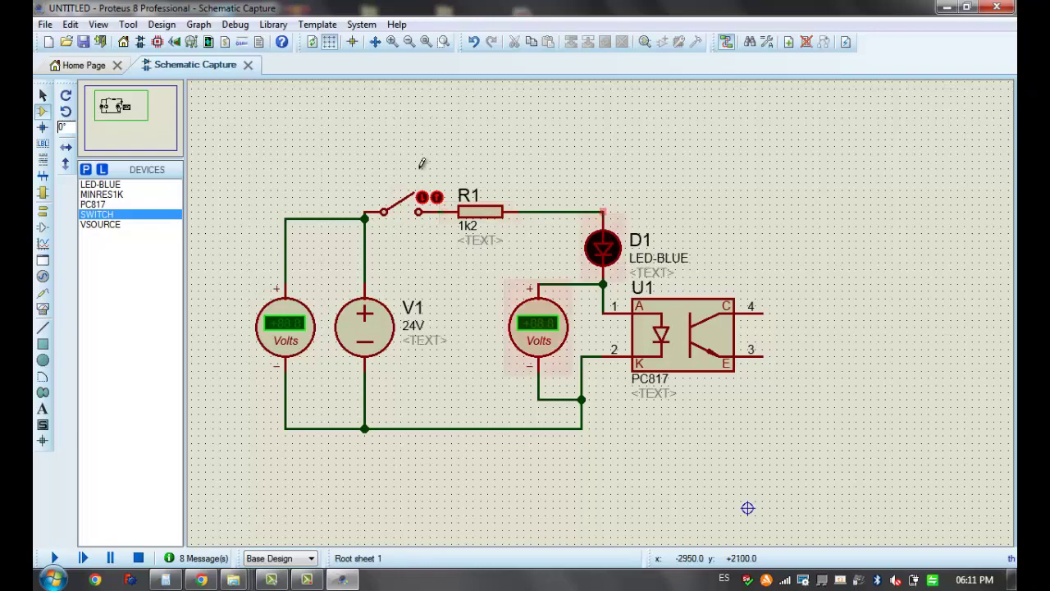
{"action": "scroll", "coordinate": [642, 364], "scroll_direction": "down", "scroll_amount": 2}
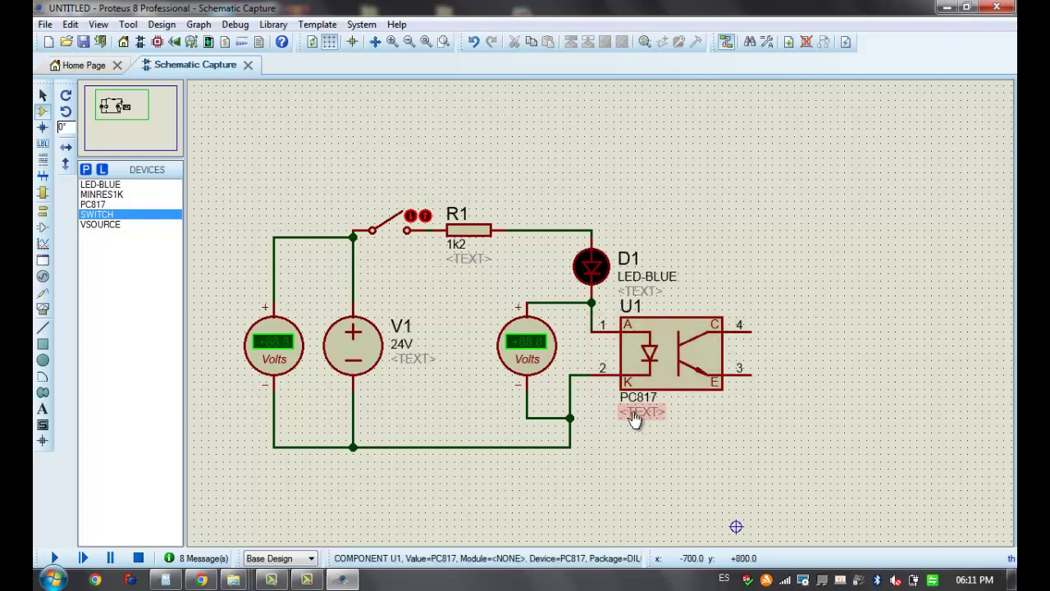
{"action": "left_click", "coordinate": [306, 579]}
{"action": "left_click", "coordinate": [306, 579]}
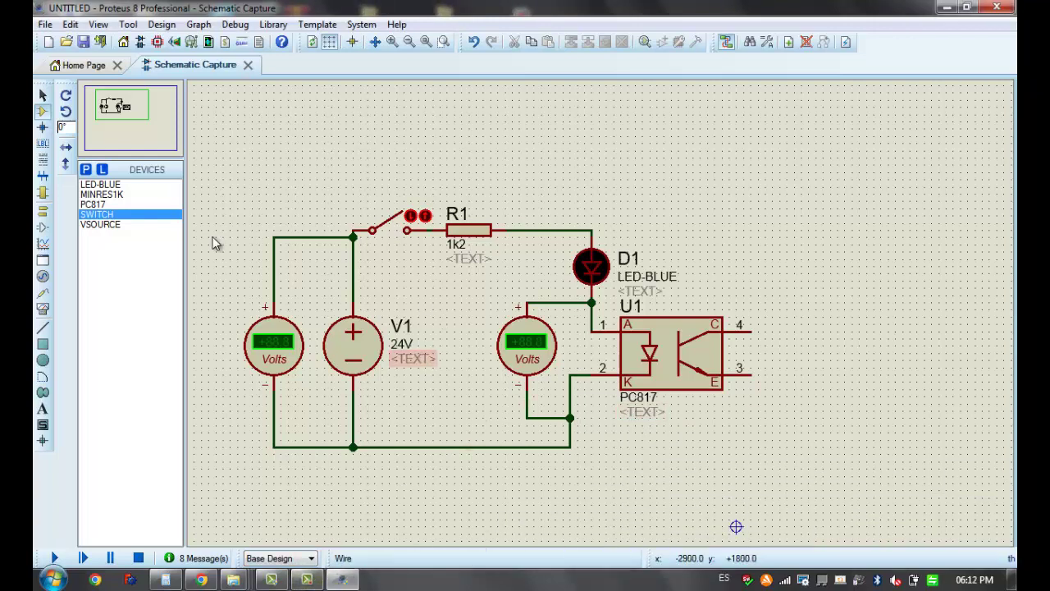
Browse the Maplin metal film resistors found under "minres" in the component library
{"action": "left_click", "coordinate": [86, 172]}
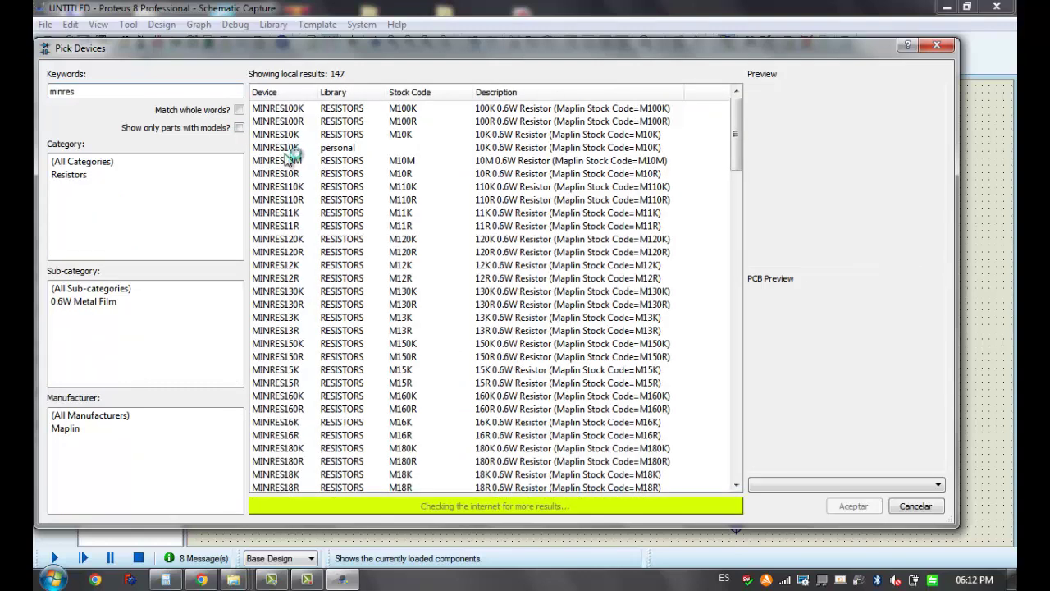
{"action": "left_click", "coordinate": [292, 148]}
{"action": "scroll", "coordinate": [295, 226], "scroll_direction": "down", "scroll_amount": 8}
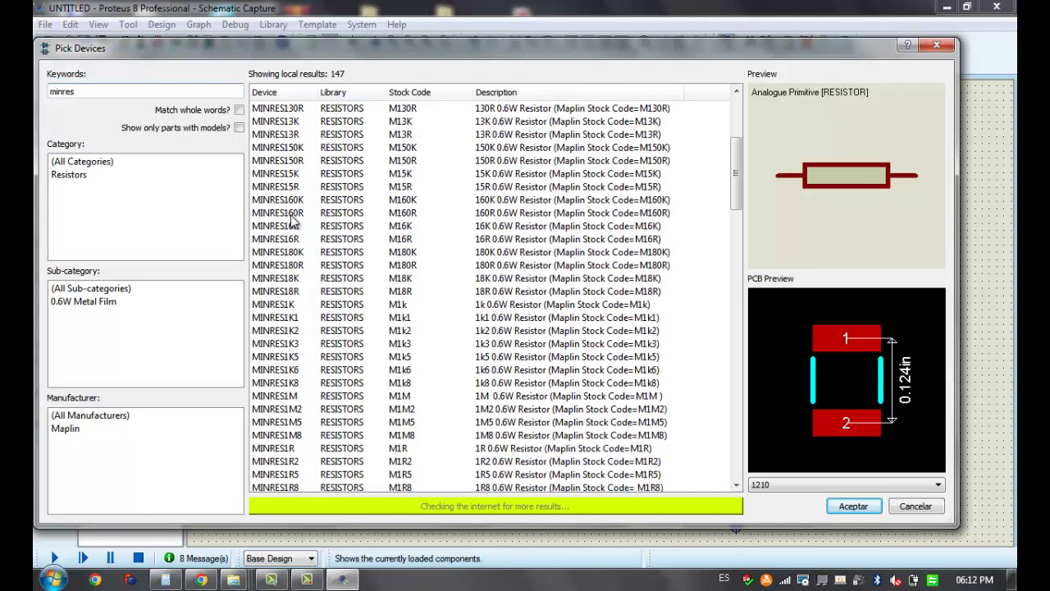
{"action": "scroll", "coordinate": [283, 226], "scroll_direction": "down", "scroll_amount": 1}
{"action": "left_click", "coordinate": [78, 174]}
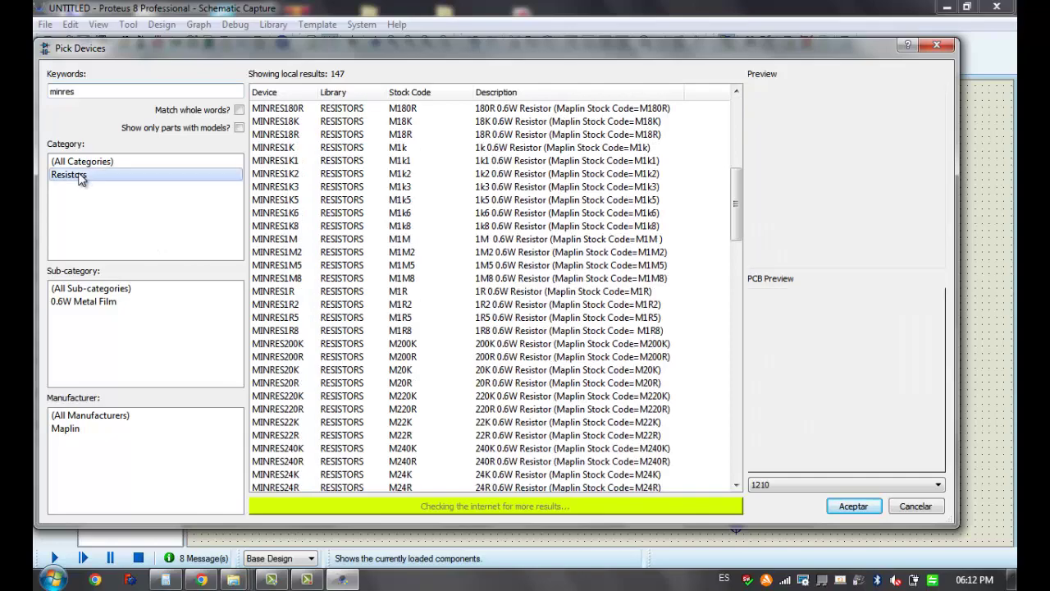
{"action": "scroll", "coordinate": [308, 199], "scroll_direction": "down", "scroll_amount": 11}
{"action": "left_click_drag", "start_coordinate": [736, 223], "coordinate": [771, 109]}
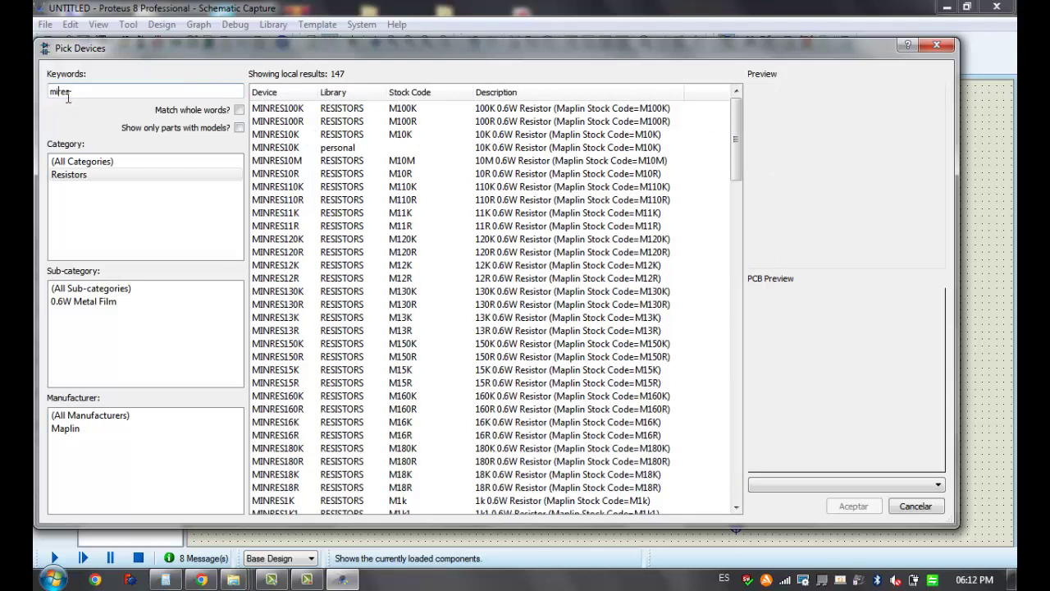
Search the component library for "res" and look through the Modelling Primitives and Memory ICs categories for a generic resistor
{"action": "scroll", "coordinate": [306, 214], "scroll_direction": "down", "scroll_amount": 5}
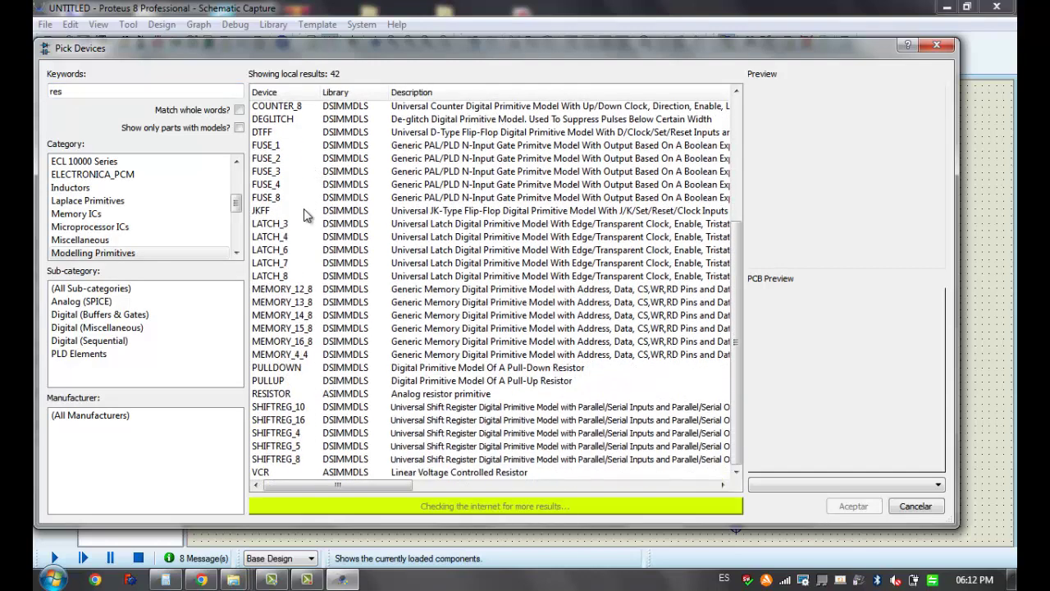
{"action": "left_click", "coordinate": [288, 398]}
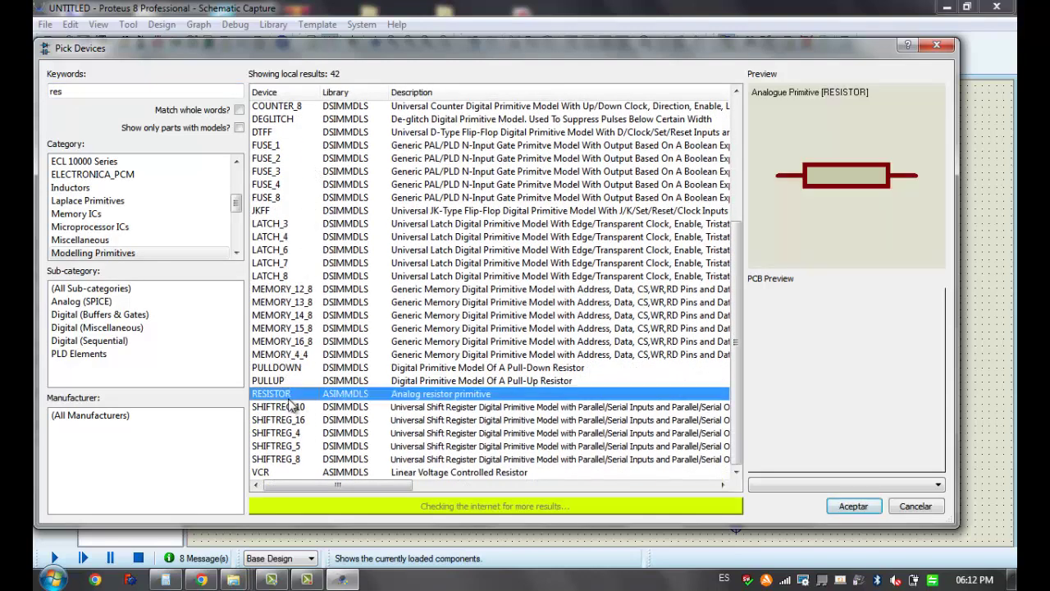
{"action": "left_click", "coordinate": [297, 343]}
{"action": "scroll", "coordinate": [297, 345], "scroll_direction": "up", "scroll_amount": 5}
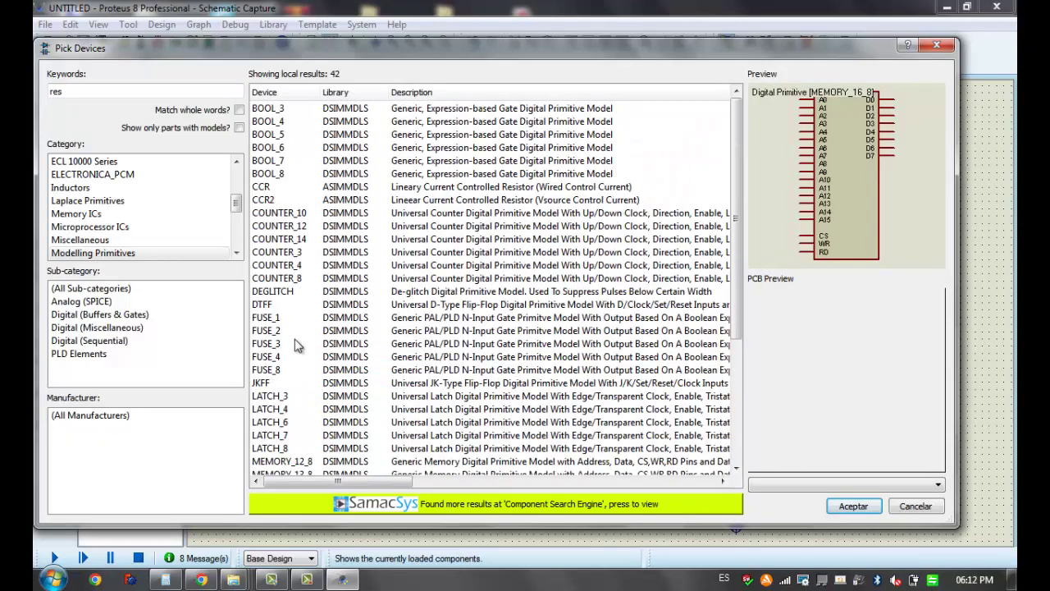
{"action": "scroll", "coordinate": [296, 344], "scroll_direction": "down", "scroll_amount": 5}
{"action": "left_click", "coordinate": [284, 390]}
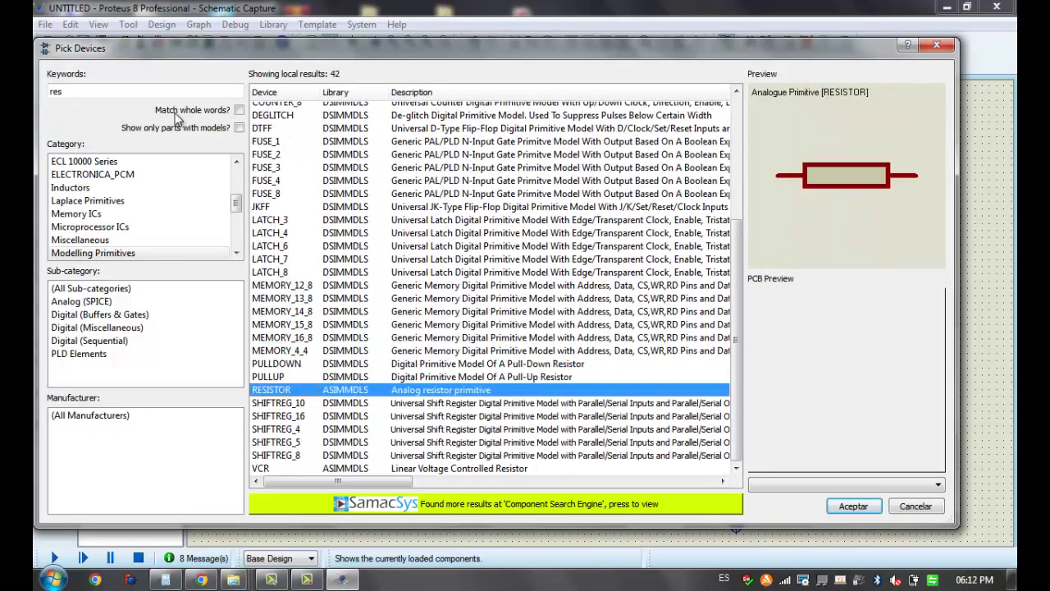
{"action": "left_click", "coordinate": [78, 214]}
{"action": "scroll", "coordinate": [95, 227], "scroll_direction": "up", "scroll_amount": 3}
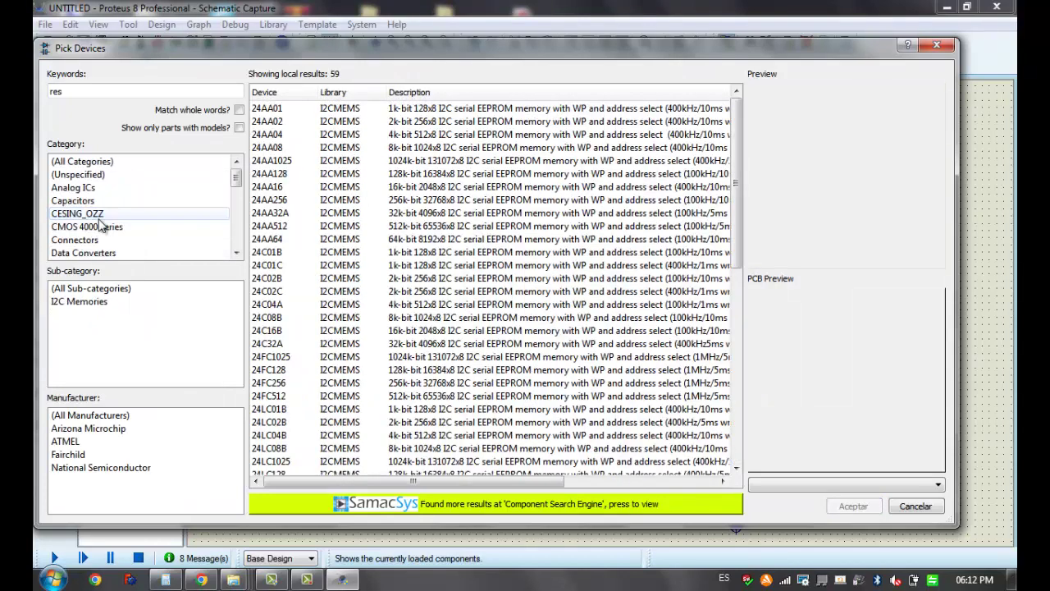
{"action": "scroll", "coordinate": [90, 238], "scroll_direction": "down", "scroll_amount": 3}
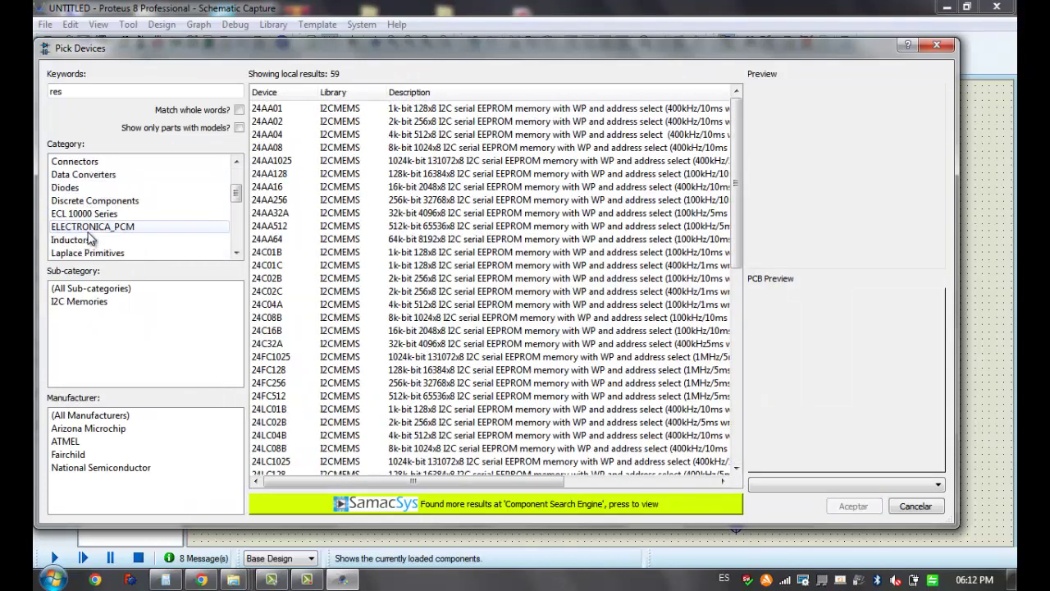
{"action": "scroll", "coordinate": [88, 235], "scroll_direction": "up", "scroll_amount": 3}
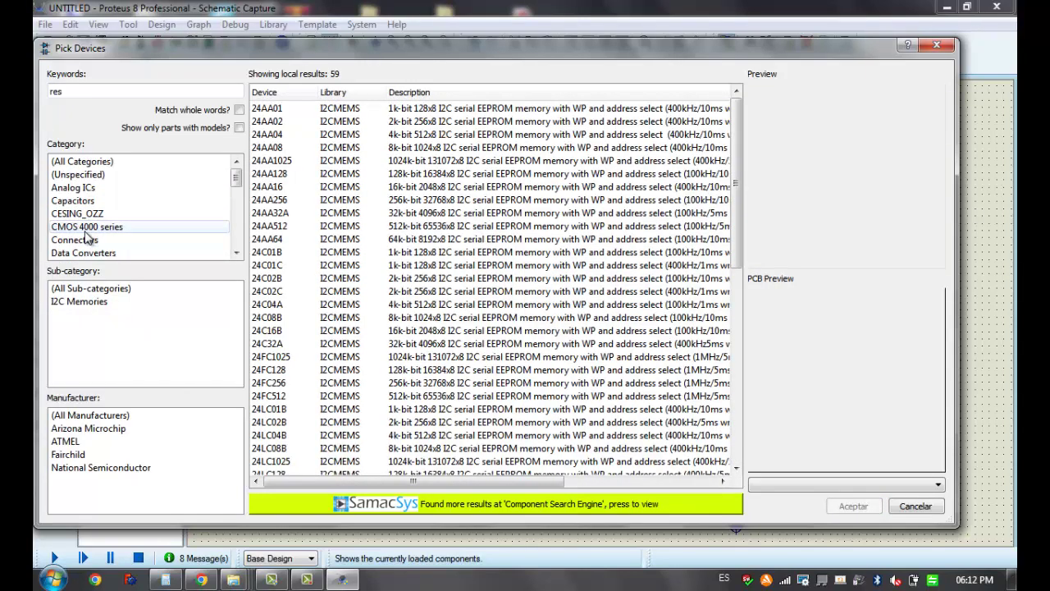
{"action": "scroll", "coordinate": [88, 235], "scroll_direction": "down", "scroll_amount": 6}
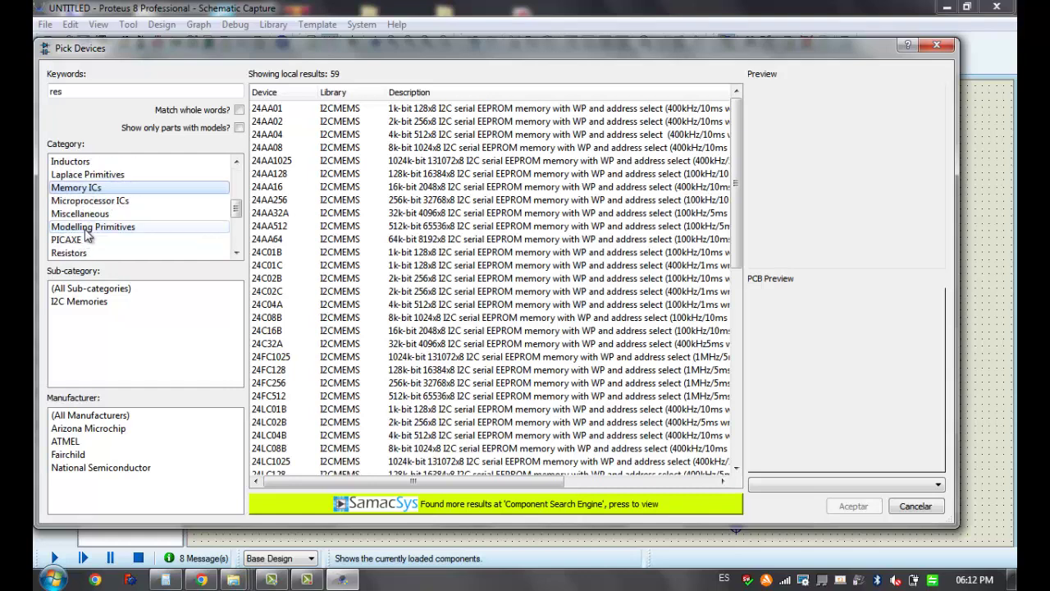
Add the generic RES device from the DEVICE library, in the Resistors category and Generic sub-category, to the device list
{"action": "left_click", "coordinate": [78, 214]}
{"action": "left_click", "coordinate": [98, 337]}
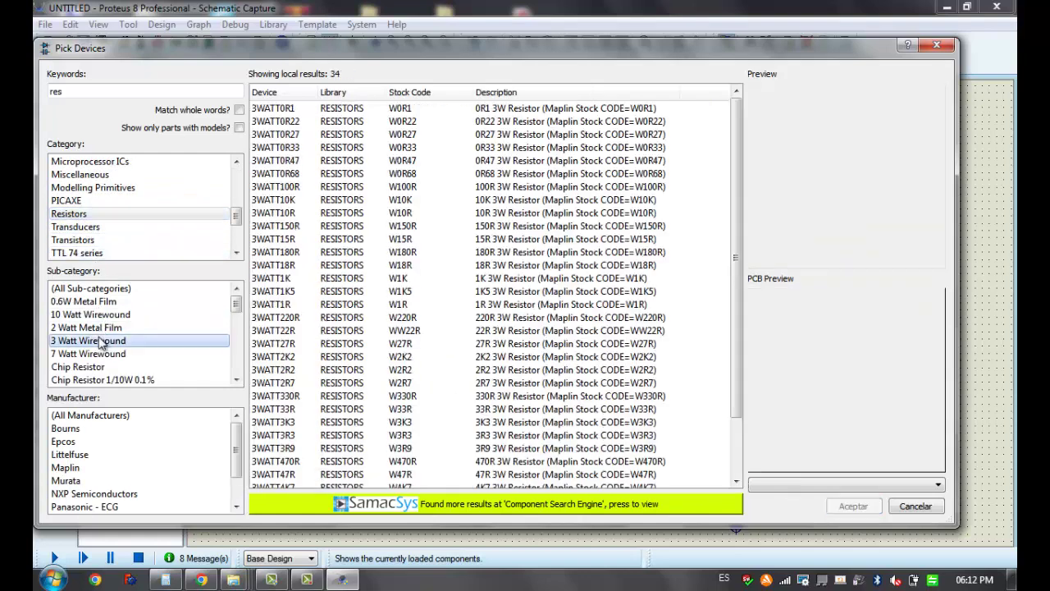
{"action": "scroll", "coordinate": [100, 344], "scroll_direction": "down", "scroll_amount": 3}
{"action": "scroll", "coordinate": [94, 346], "scroll_direction": "down", "scroll_amount": 5}
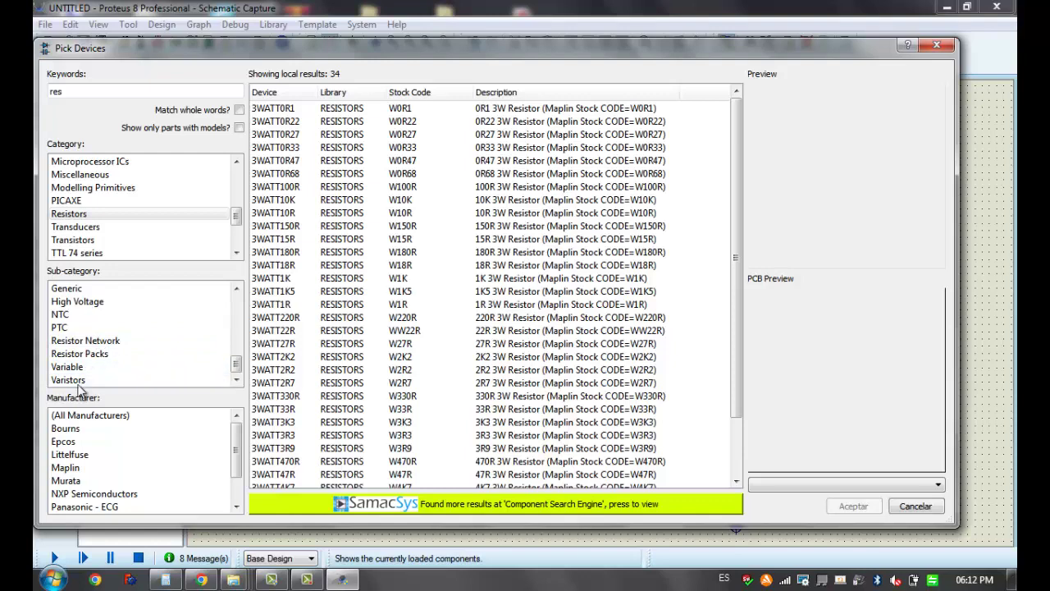
{"action": "left_click", "coordinate": [78, 289]}
{"action": "left_click", "coordinate": [275, 111]}
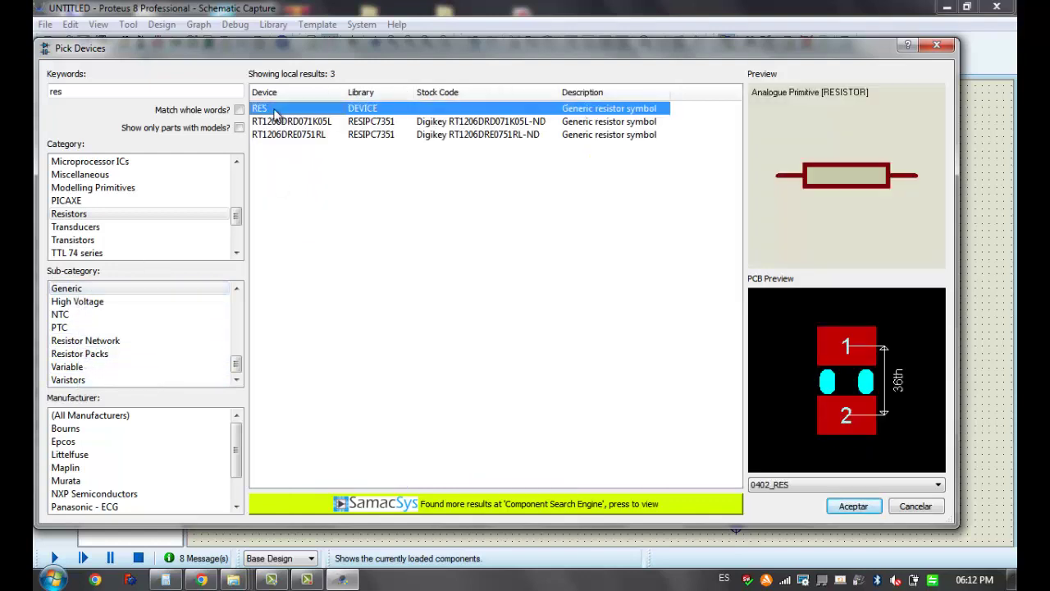
{"action": "left_click", "coordinate": [831, 505]}
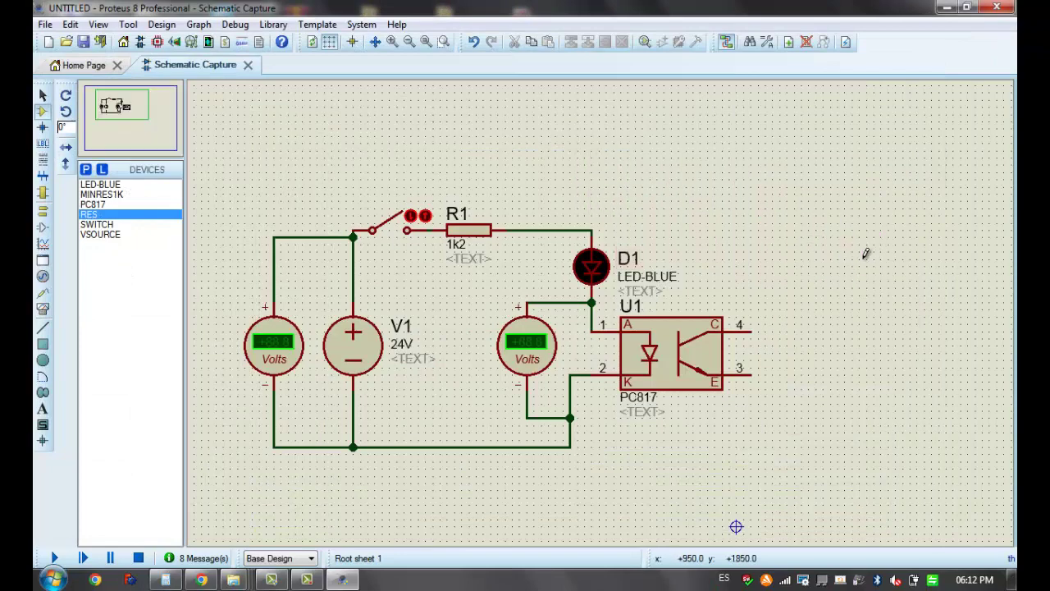
Place the RES resistor rotated 90° above and beyond the optocoupler's output side, and wire its lower end to pin 4 of U1
{"action": "left_click", "coordinate": [65, 111]}
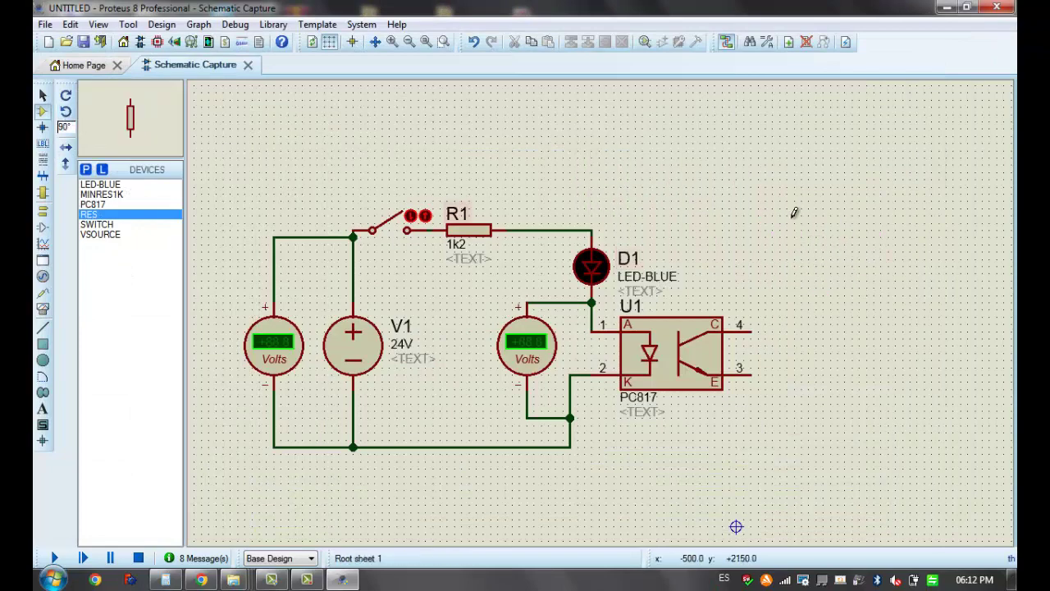
{"action": "left_click", "coordinate": [790, 253]}
{"action": "left_click", "coordinate": [787, 250]}
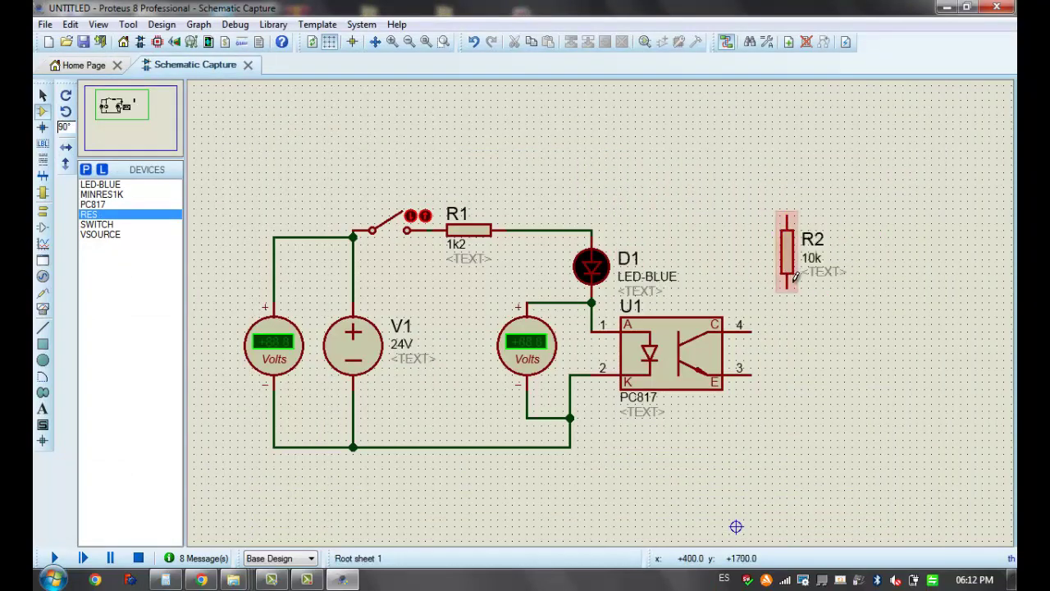
{"action": "left_click", "coordinate": [786, 288]}
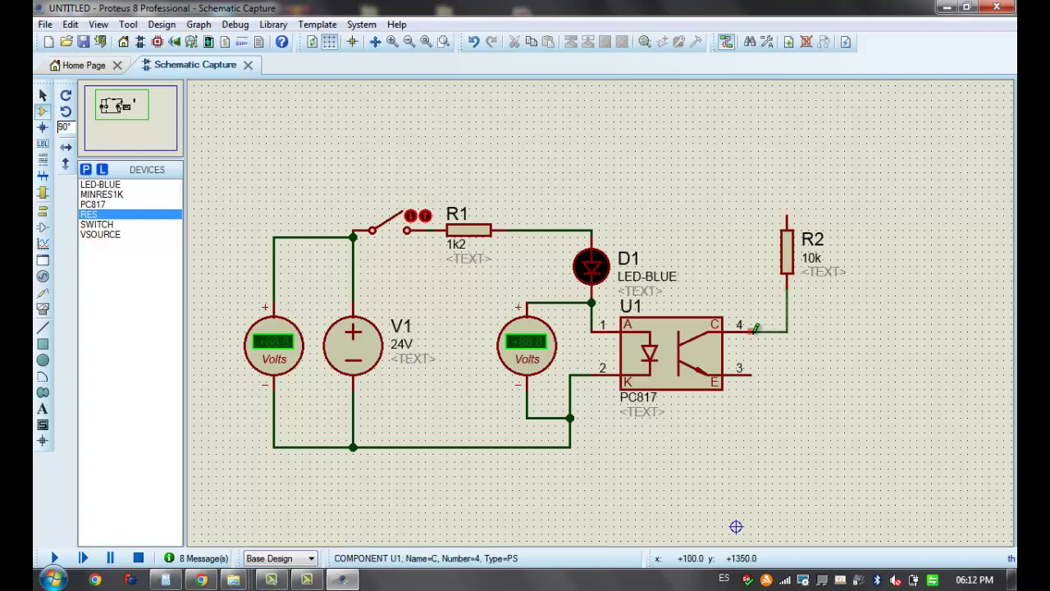
{"action": "left_click", "coordinate": [752, 330]}
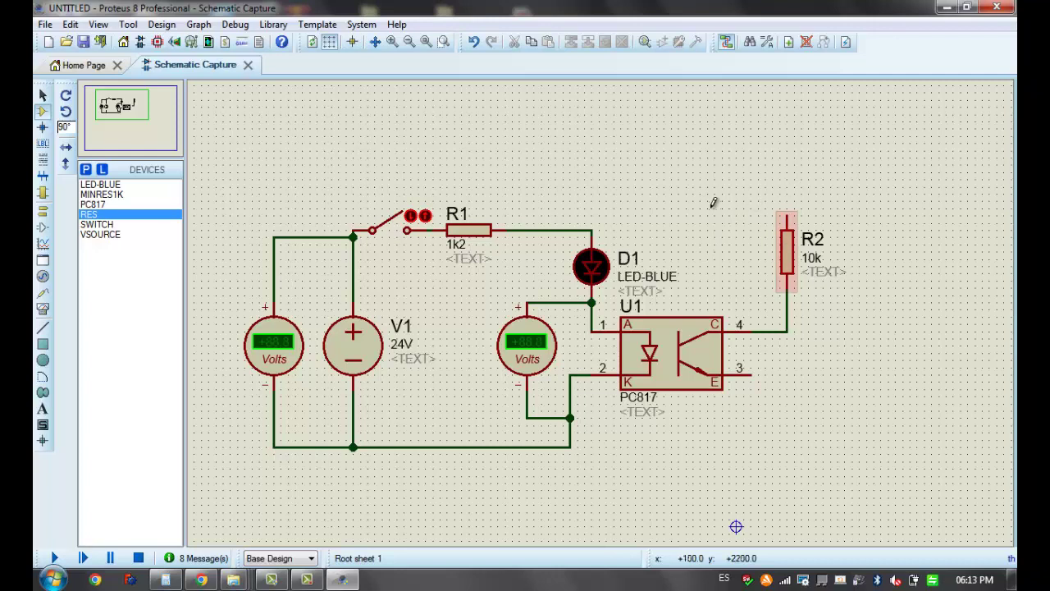
Outline the optocoupler's input circuit and its output side in turn with selection boxes, and clear each selection
{"action": "left_click_drag", "start_coordinate": [654, 146], "coordinate": [672, 228]}
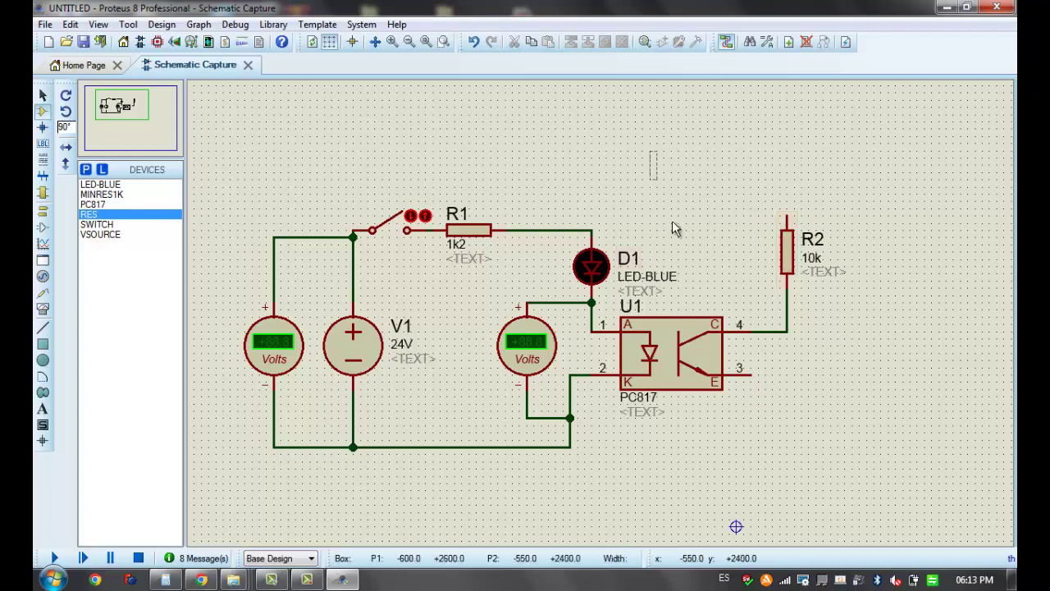
{"action": "left_click_drag", "start_coordinate": [662, 319], "coordinate": [206, 506]}
{"action": "left_click", "coordinate": [702, 203]}
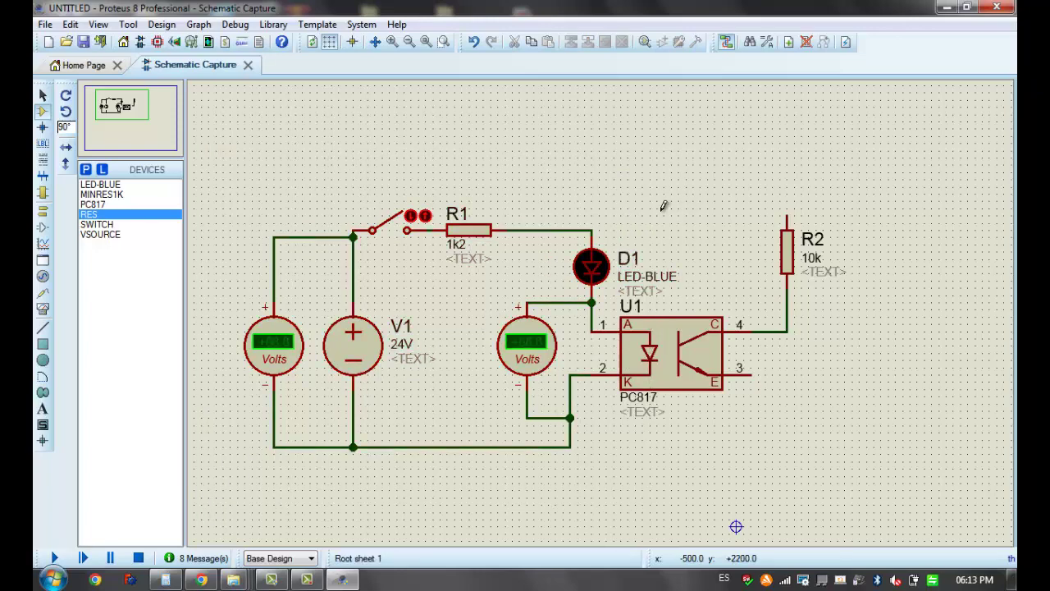
{"action": "left_click_drag", "start_coordinate": [663, 205], "coordinate": [207, 492]}
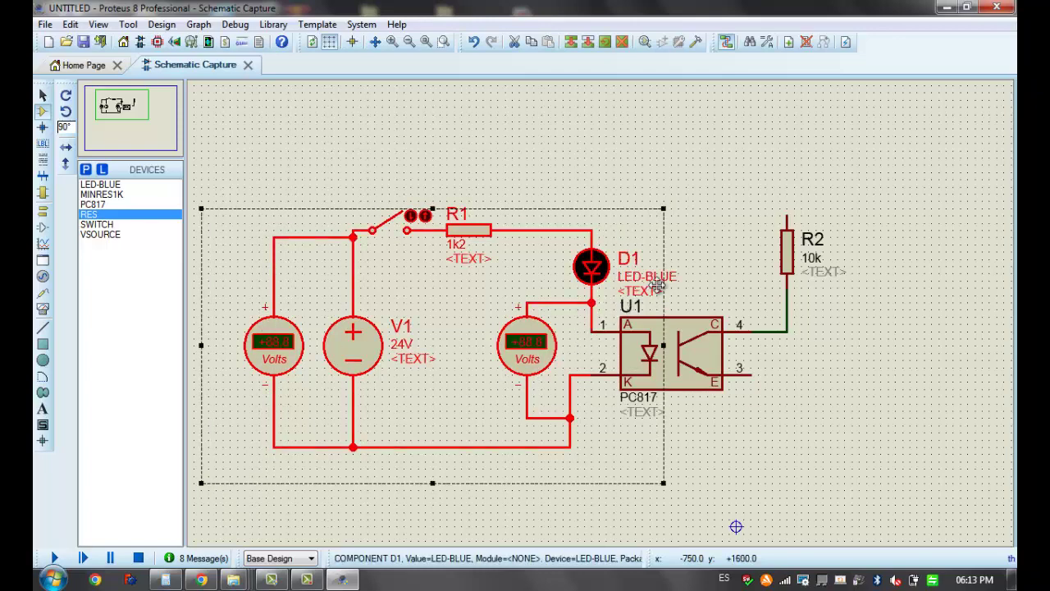
{"action": "left_click", "coordinate": [716, 258]}
{"action": "left_click_drag", "start_coordinate": [660, 173], "coordinate": [981, 477]}
{"action": "left_click", "coordinate": [643, 110]}
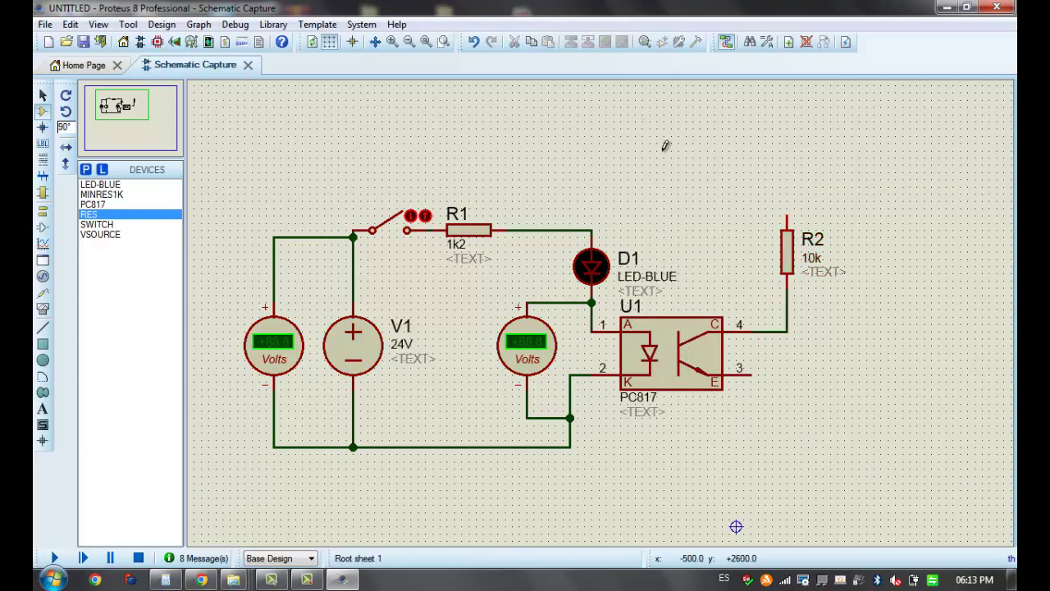
{"action": "left_click_drag", "start_coordinate": [671, 149], "coordinate": [931, 470]}
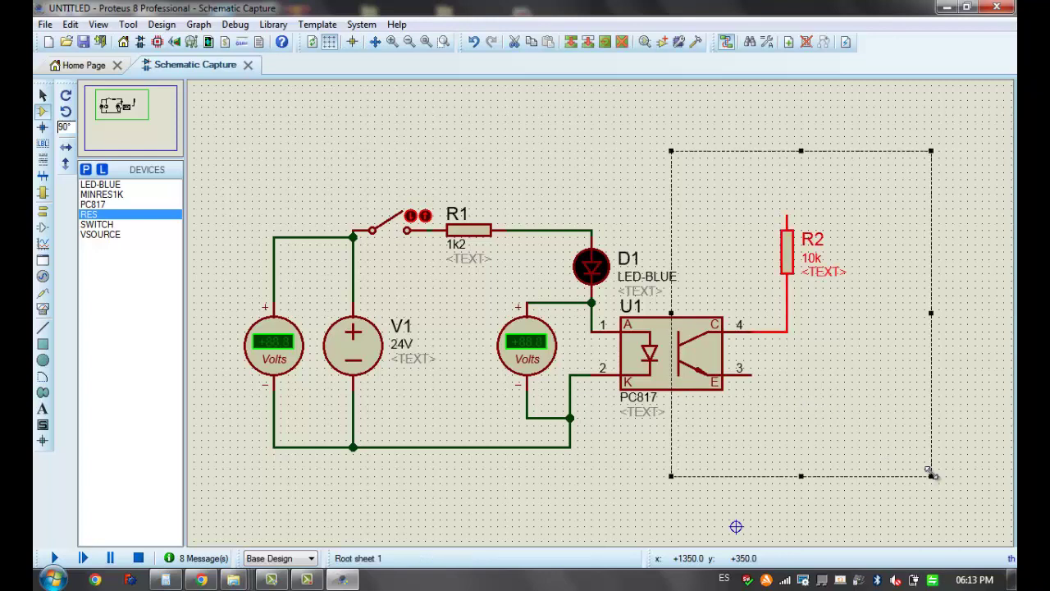
{"action": "left_click", "coordinate": [969, 435]}
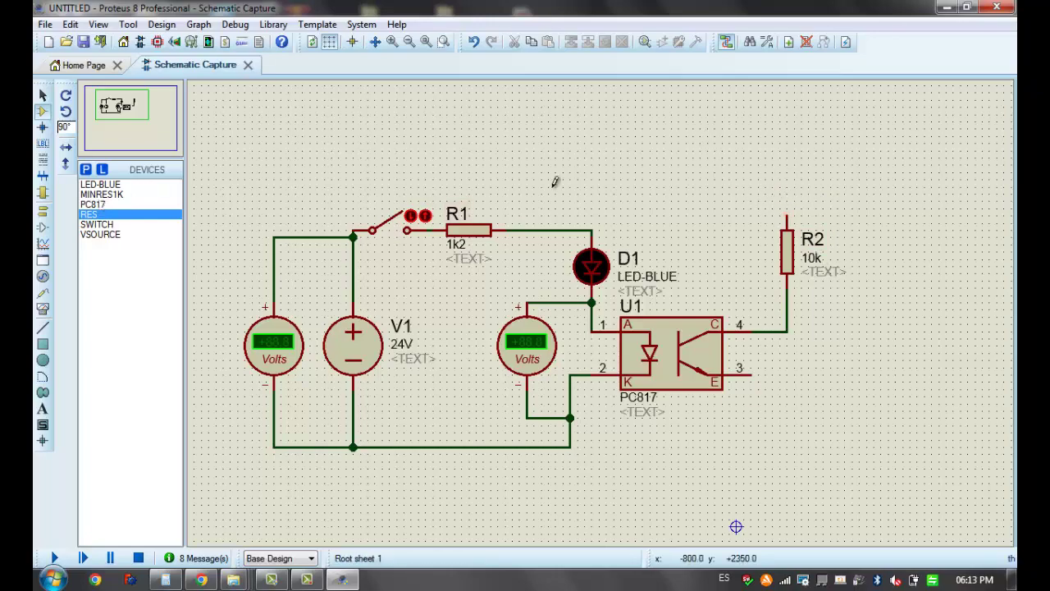
{"action": "scroll", "coordinate": [637, 375], "scroll_direction": "down", "scroll_amount": 3}
{"action": "scroll", "coordinate": [656, 345], "scroll_direction": "up", "scroll_amount": 2}
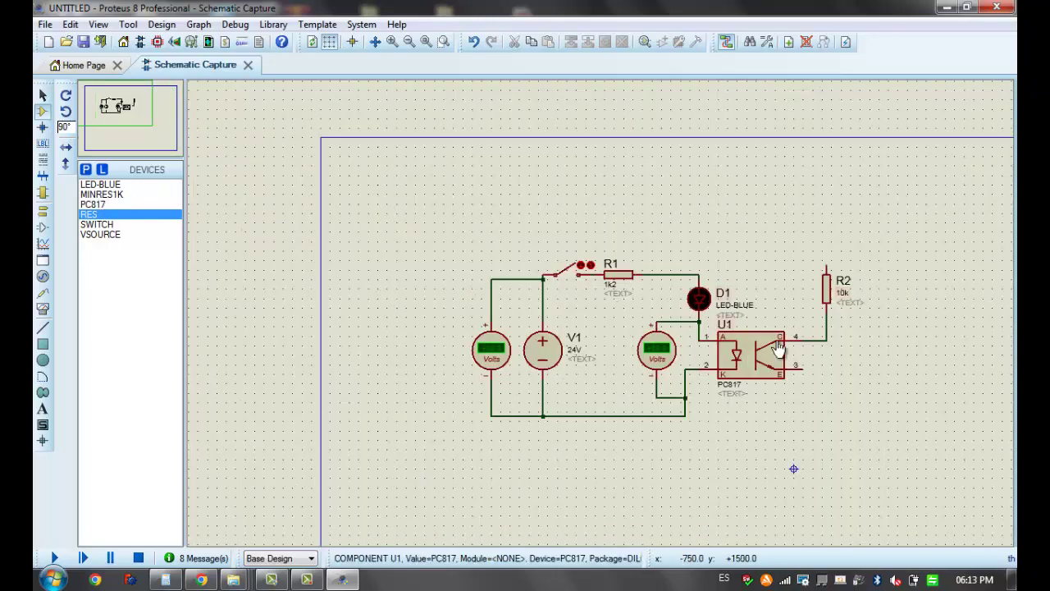
{"action": "left_click", "coordinate": [41, 216]}
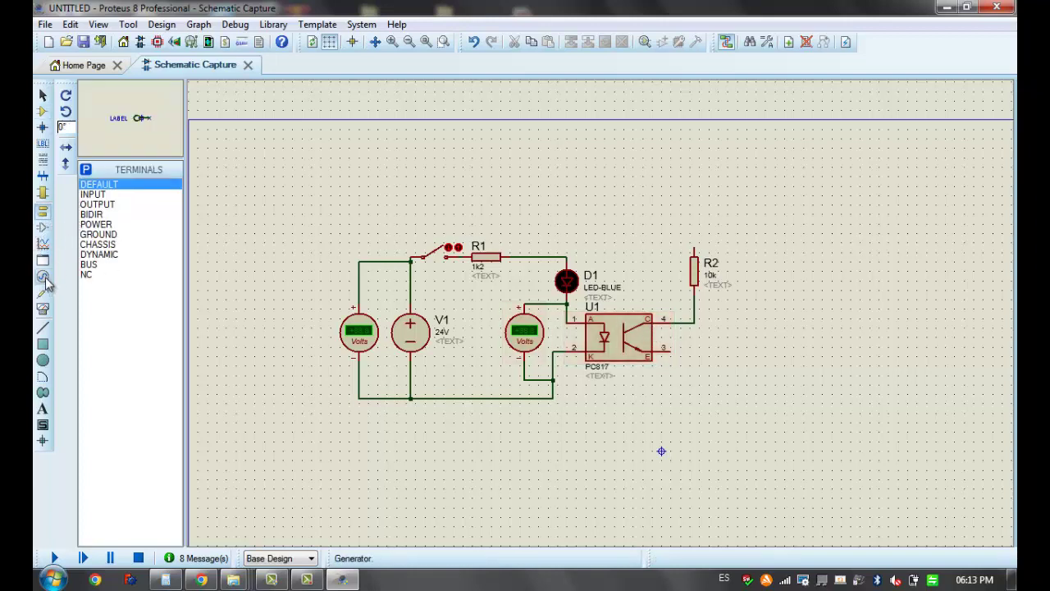
{"action": "left_click", "coordinate": [44, 277]}
{"action": "left_click", "coordinate": [44, 111]}
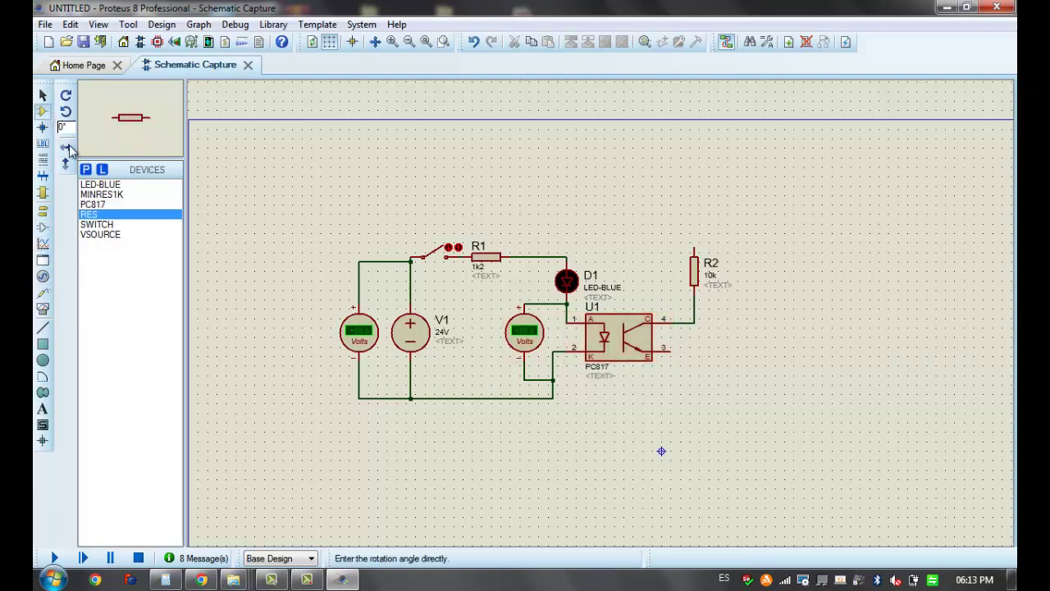
Pick the VSOURCE DC voltage source from the Simulator Primitives category of the component library for placement
{"action": "left_click", "coordinate": [85, 169]}
{"action": "scroll", "coordinate": [122, 214], "scroll_direction": "down", "scroll_amount": 2}
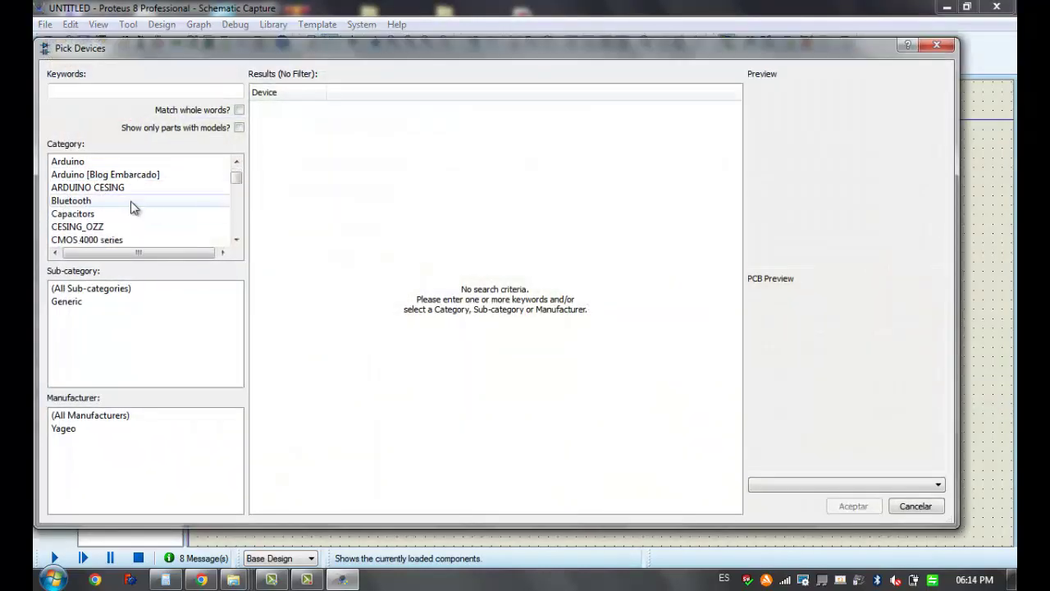
{"action": "left_click", "coordinate": [117, 215]}
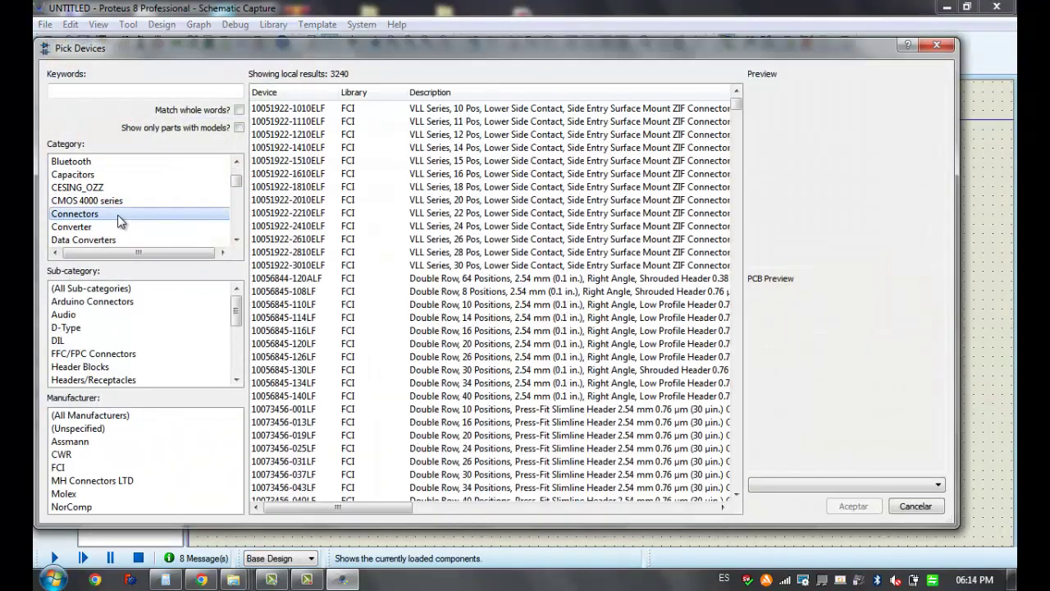
{"action": "mouse_move", "coordinate": [235, 318]}
{"action": "left_mouse_down"}
{"action": "mouse_move", "coordinate": [235, 352]}
{"action": "mouse_move", "coordinate": [249, 304]}
{"action": "left_mouse_up"}
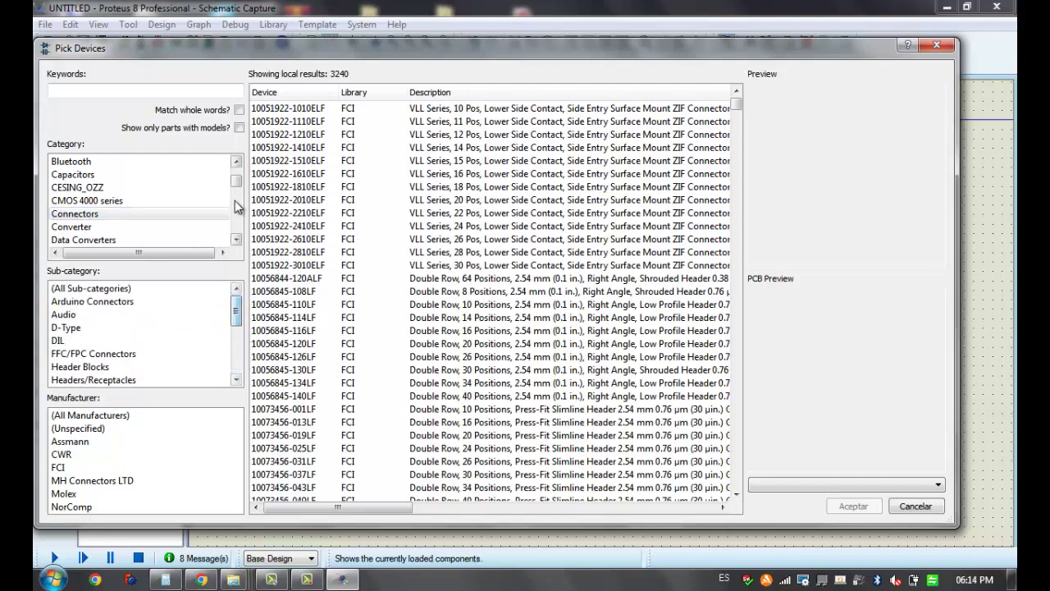
{"action": "left_click_drag", "start_coordinate": [236, 180], "coordinate": [243, 231]}
{"action": "scroll", "coordinate": [158, 205], "scroll_direction": "up", "scroll_amount": 1}
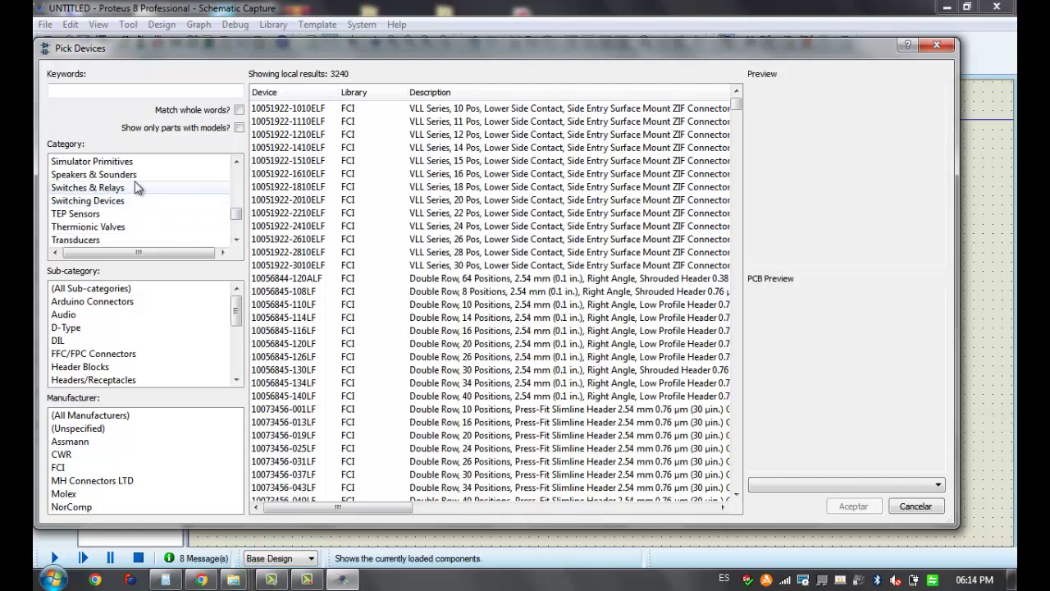
{"action": "left_click", "coordinate": [141, 162]}
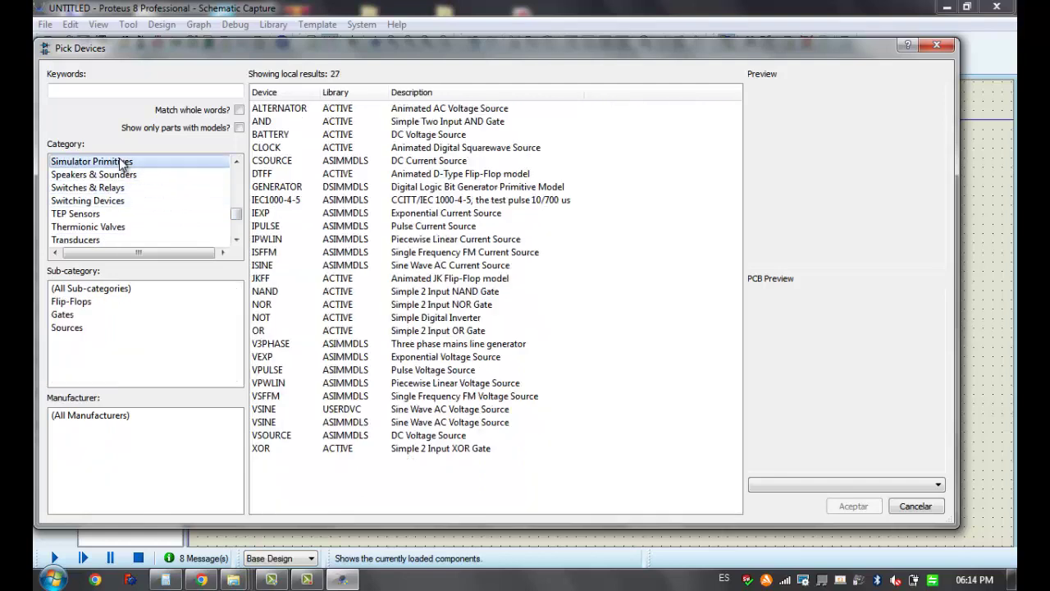
{"action": "left_click", "coordinate": [287, 439]}
{"action": "left_click", "coordinate": [854, 506]}
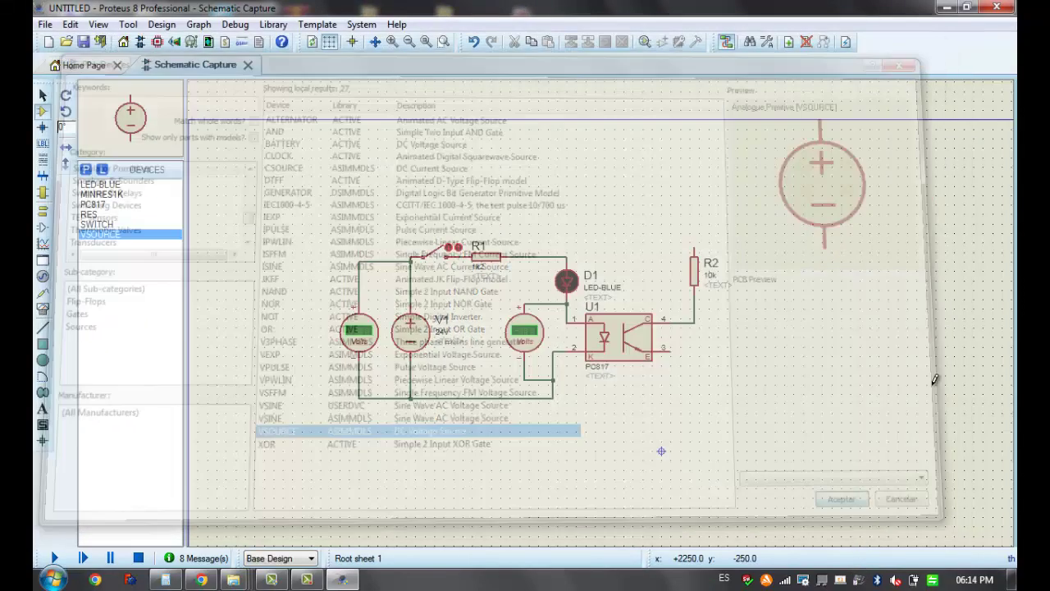
Place the VSOURCE voltage source beyond R2 on the output side and wire its positive terminal to R2's upper end
{"action": "left_click", "coordinate": [892, 351]}
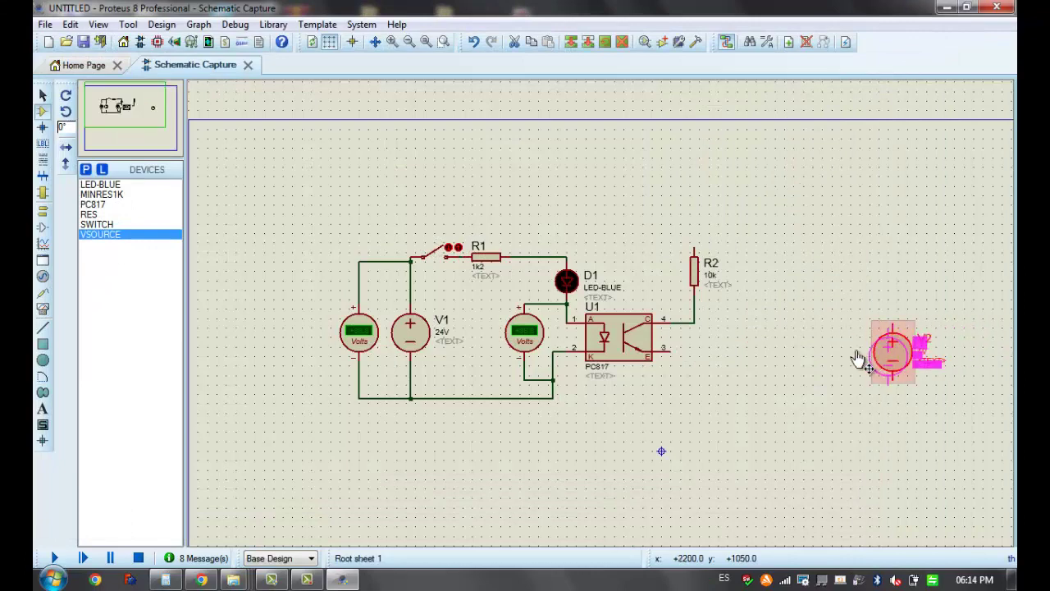
{"action": "left_click_drag", "start_coordinate": [791, 349], "coordinate": [792, 347]}
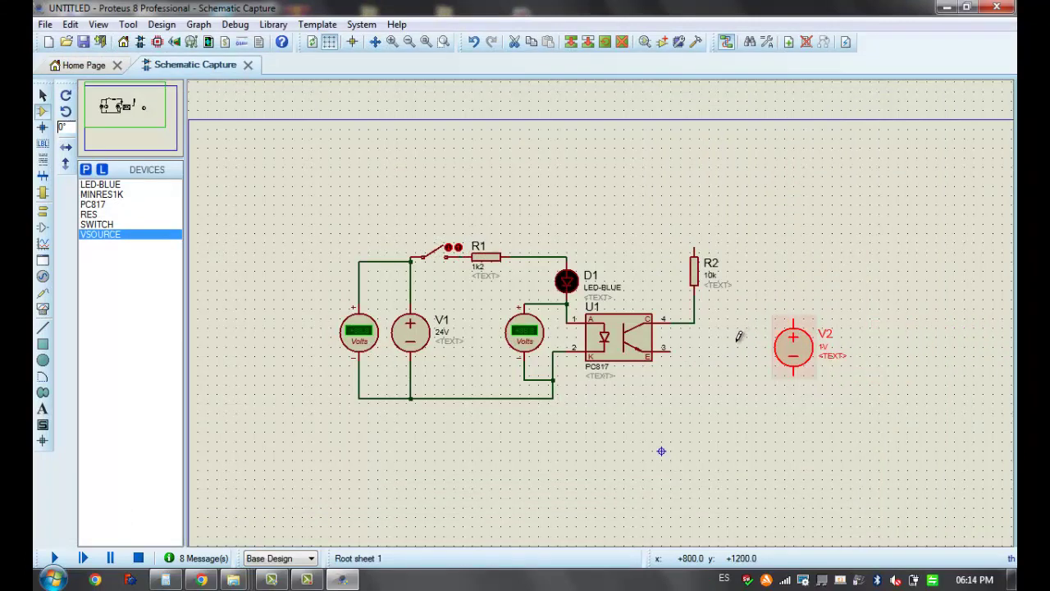
{"action": "scroll", "coordinate": [739, 335], "scroll_direction": "up", "scroll_amount": 1}
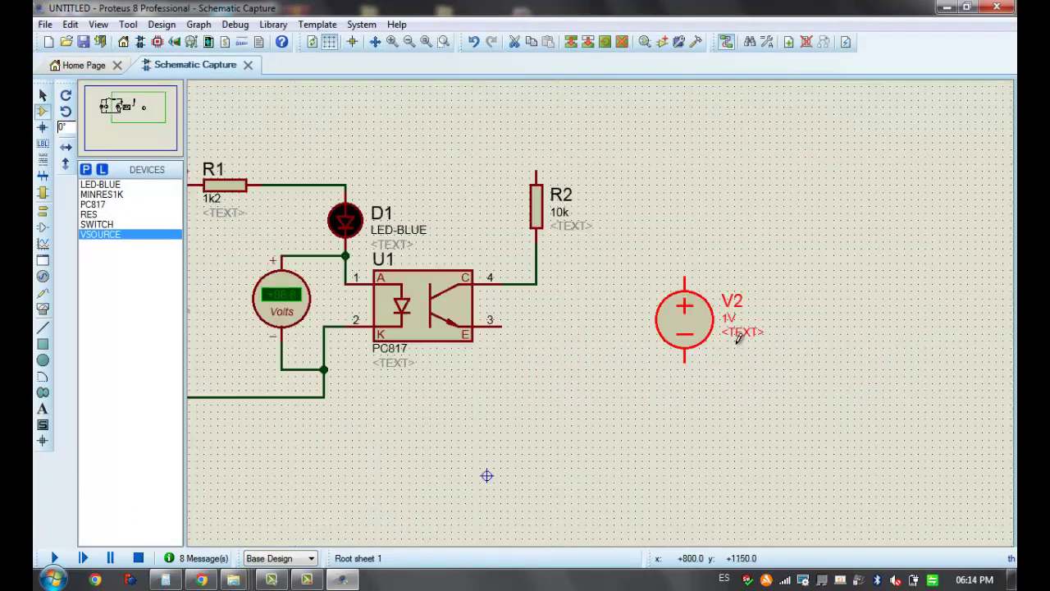
{"action": "left_click", "coordinate": [684, 279]}
{"action": "left_click", "coordinate": [535, 170]}
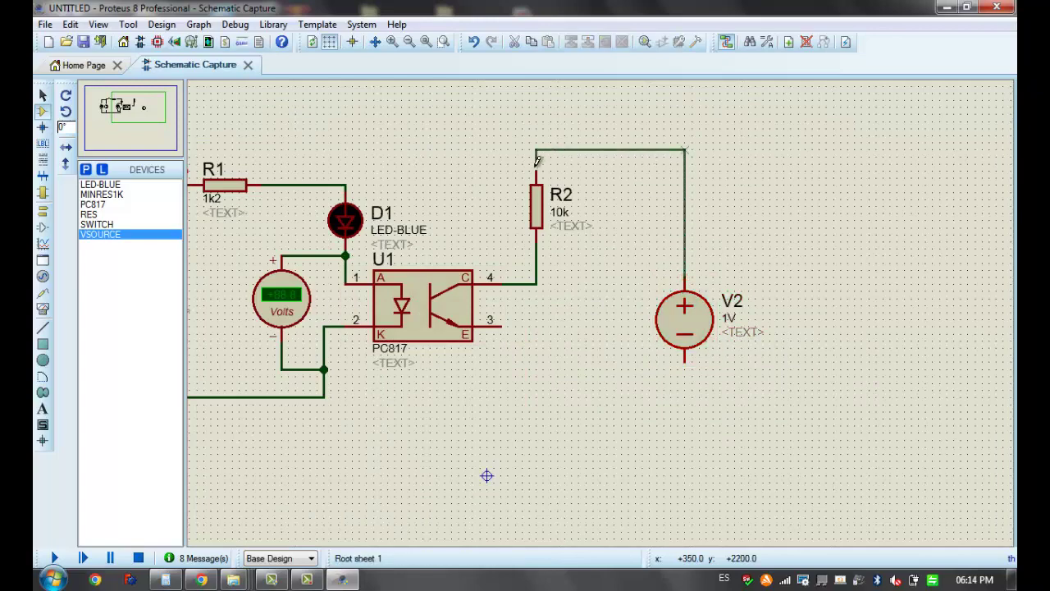
Set the voltage of source V2 to 5V
{"action": "double_click", "coordinate": [686, 317]}
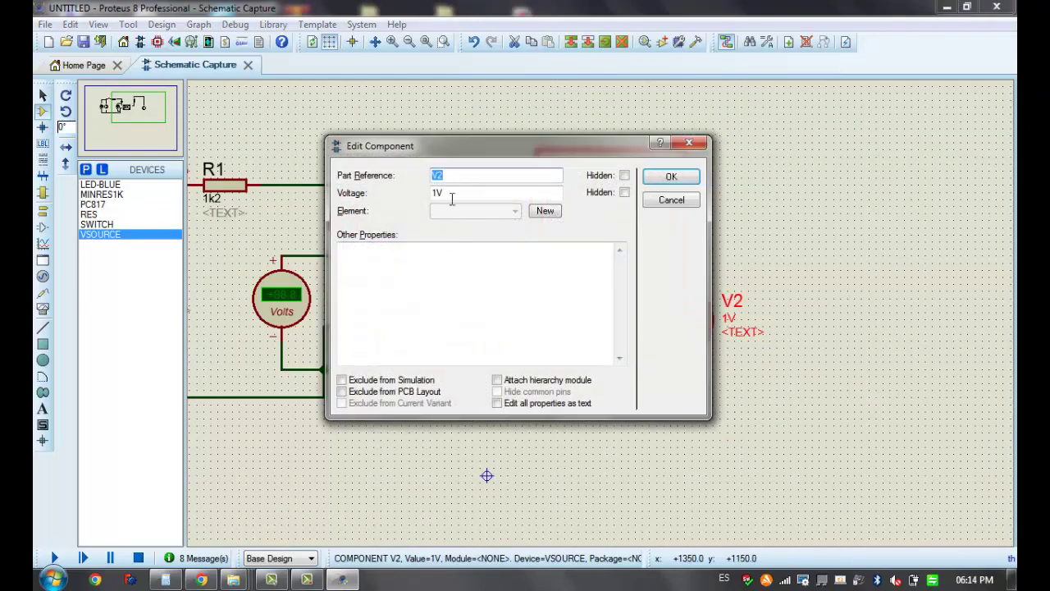
{"action": "left_click_drag", "start_coordinate": [439, 193], "coordinate": [432, 193]}
{"action": "type", "text": "5"}
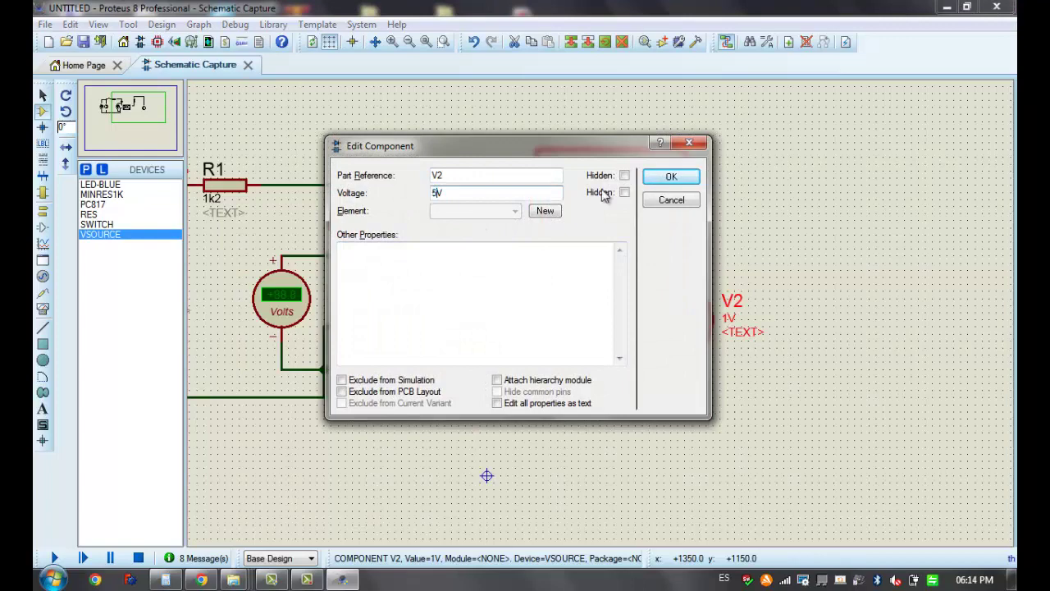
{"action": "left_click", "coordinate": [671, 176]}
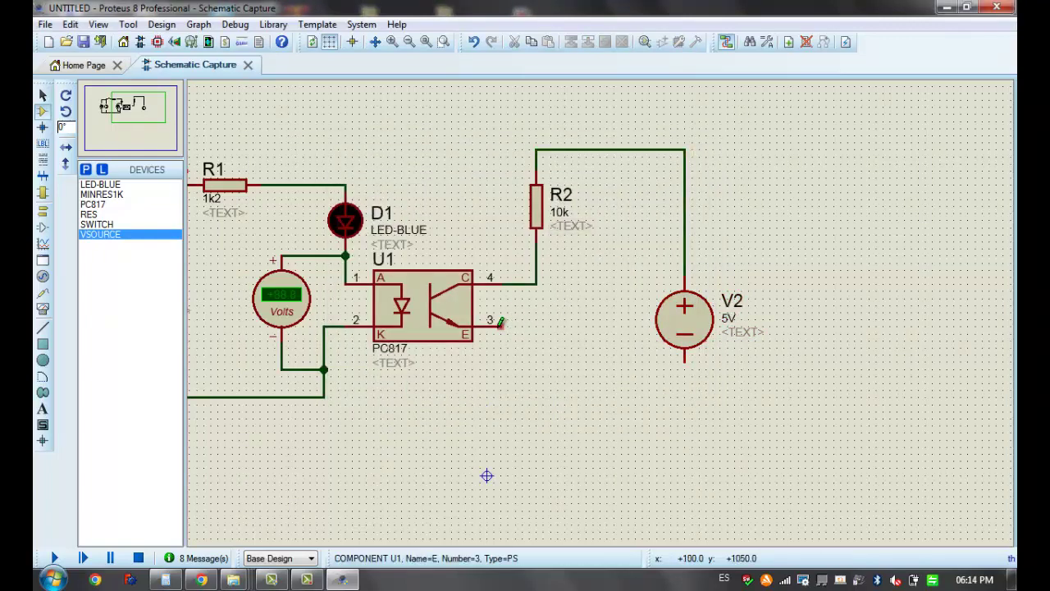
Wire pin 3 of U1 to the negative terminal of V2 with a line running below the output circuit
{"action": "left_click", "coordinate": [501, 326]}
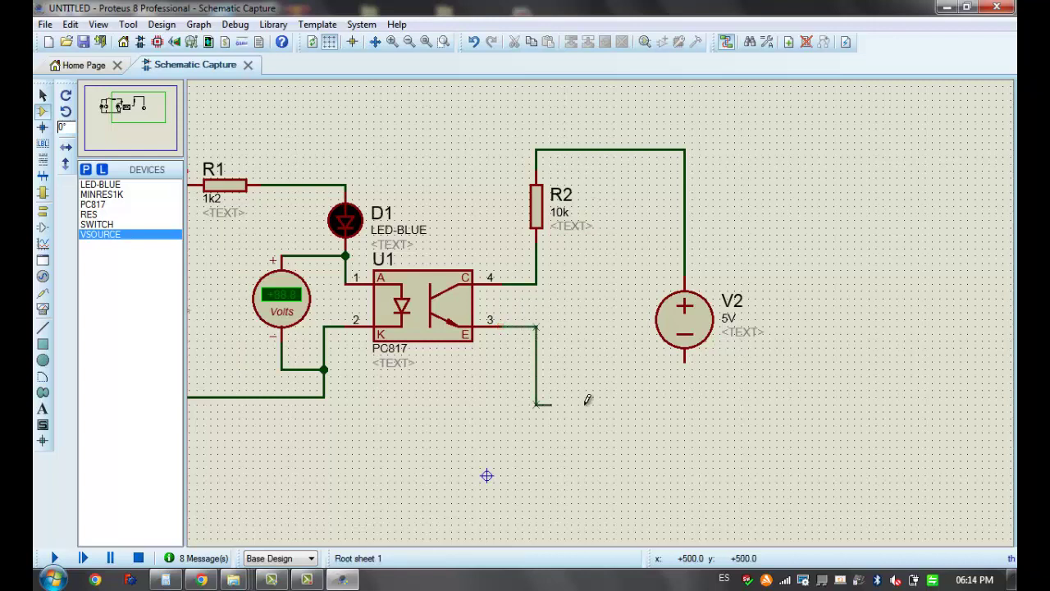
{"action": "left_click", "coordinate": [684, 361]}
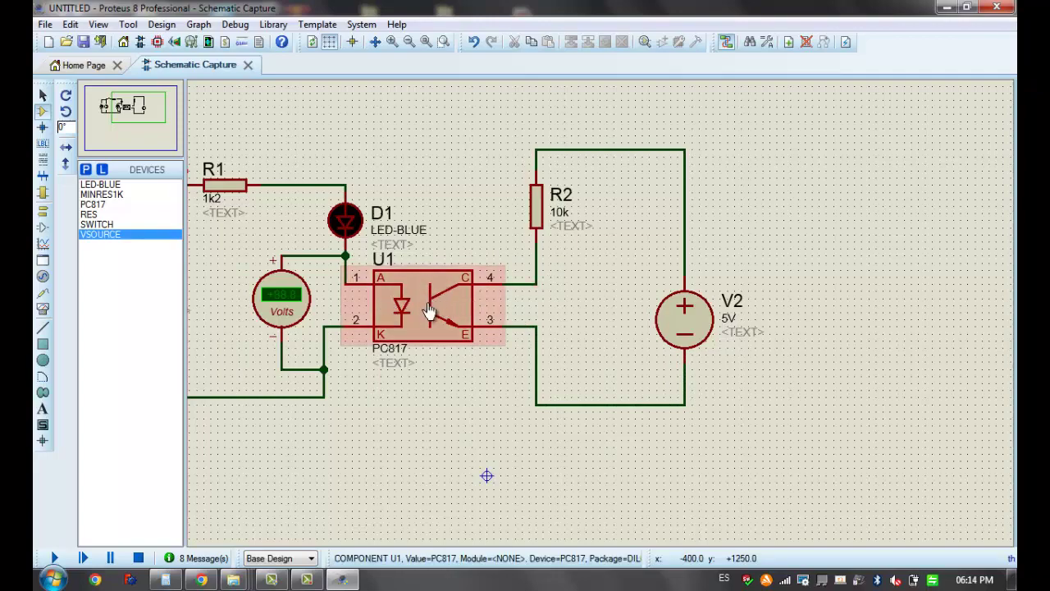
{"action": "left_click_drag", "start_coordinate": [429, 305], "coordinate": [653, 335]}
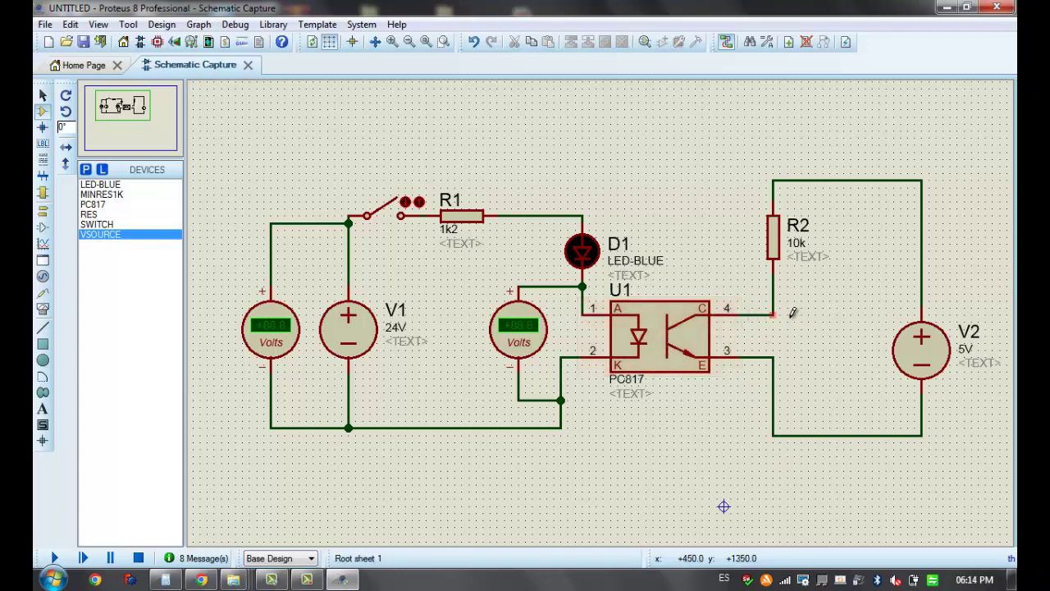
Wire the output circuit's lower line straight to V2's positive line, bypassing R2
{"action": "left_click", "coordinate": [773, 242]}
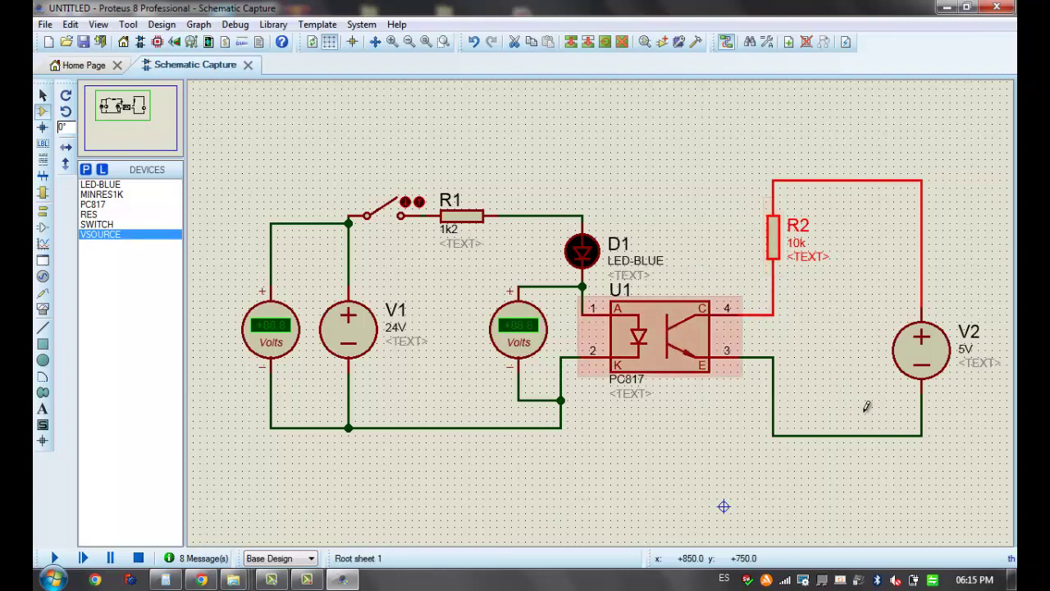
{"action": "left_click", "coordinate": [871, 435]}
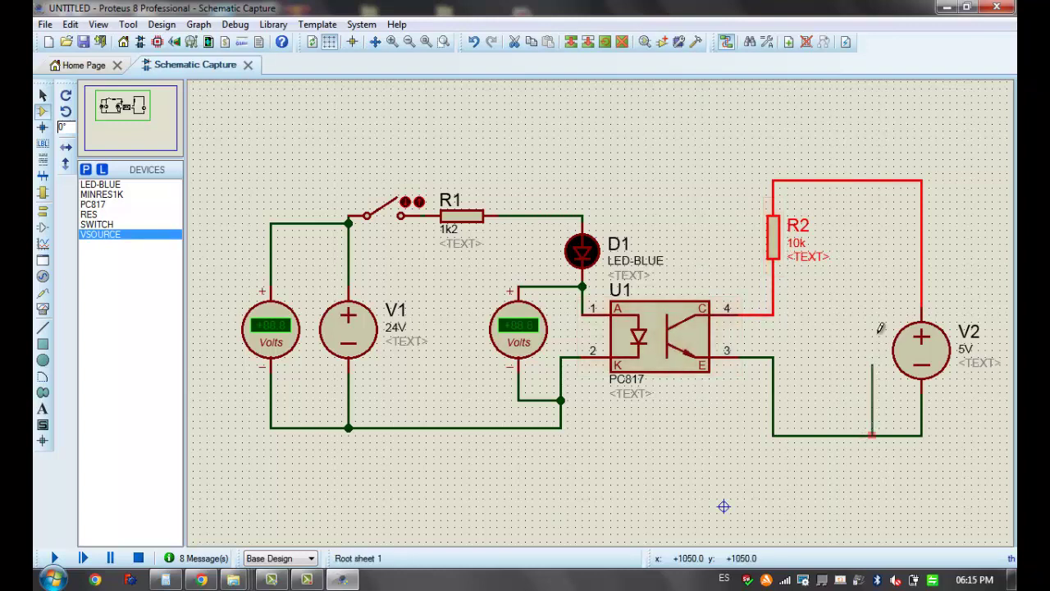
{"action": "left_click", "coordinate": [921, 258]}
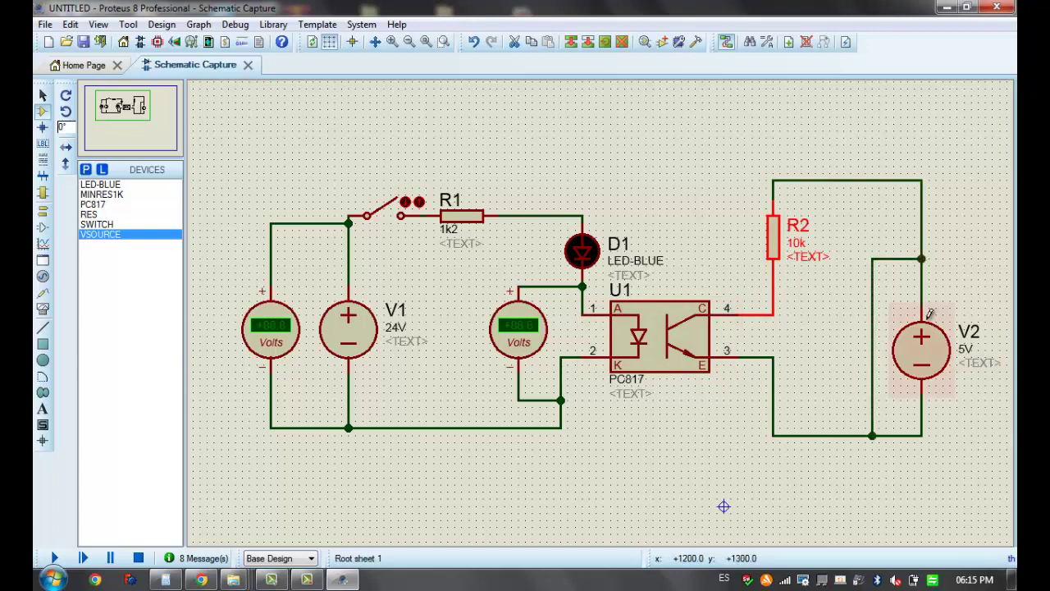
Outline resistor R2 and its surroundings with selection boxes and clear each selection
{"action": "left_click", "coordinate": [772, 229]}
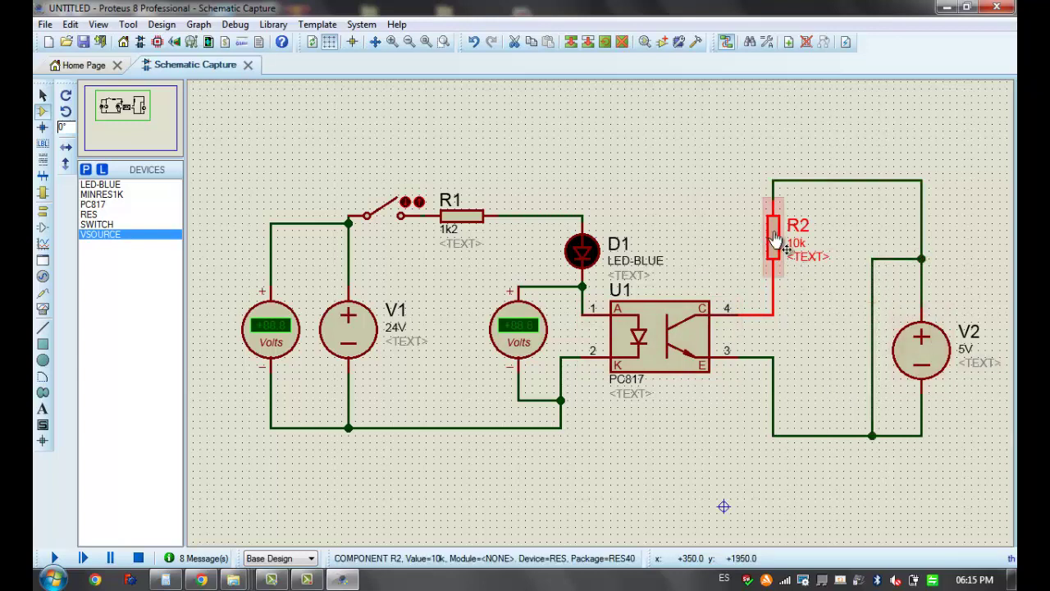
{"action": "left_click", "coordinate": [718, 195]}
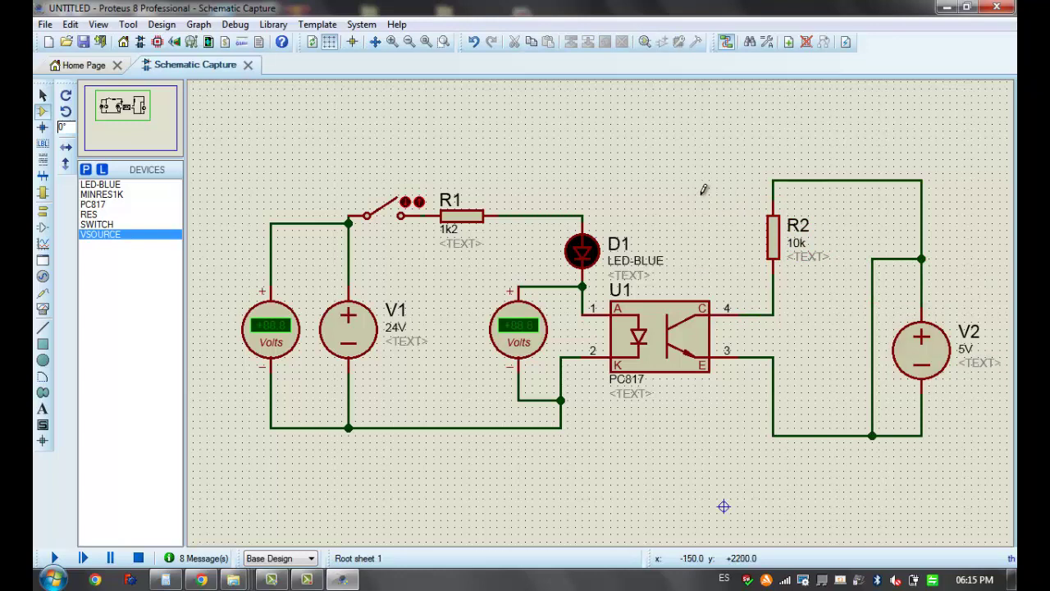
{"action": "left_click_drag", "start_coordinate": [703, 189], "coordinate": [778, 227]}
{"action": "left_click_drag", "start_coordinate": [830, 255], "coordinate": [852, 279]}
{"action": "left_click", "coordinate": [837, 302]}
{"action": "left_click_drag", "start_coordinate": [716, 195], "coordinate": [843, 293]}
{"action": "left_click", "coordinate": [681, 208]}
Delete the bypass wire that joins V2's positive and negative lines
{"action": "right_click", "coordinate": [872, 321]}
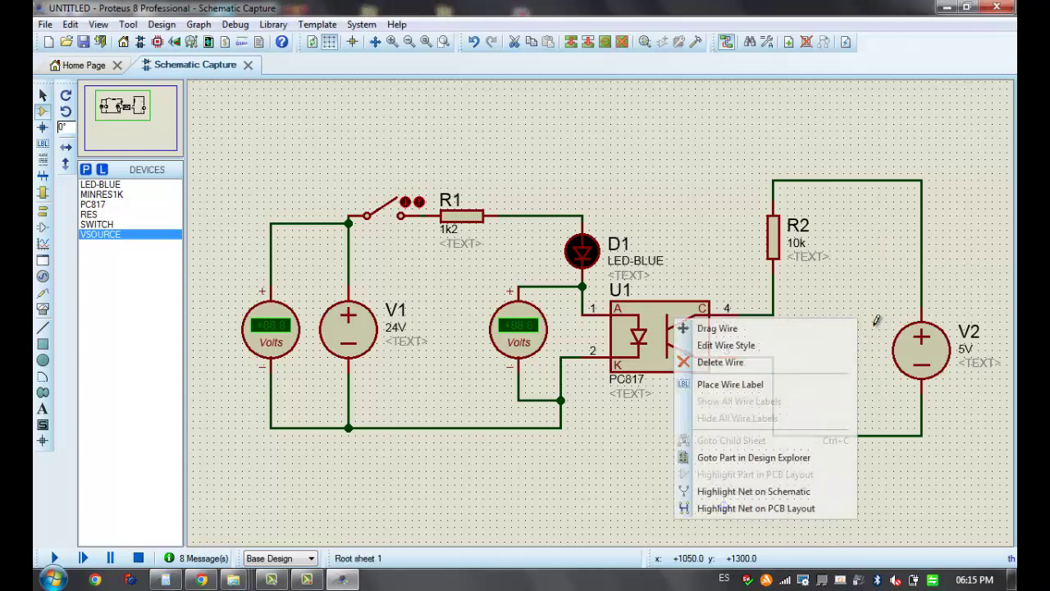
{"action": "left_click", "coordinate": [703, 365]}
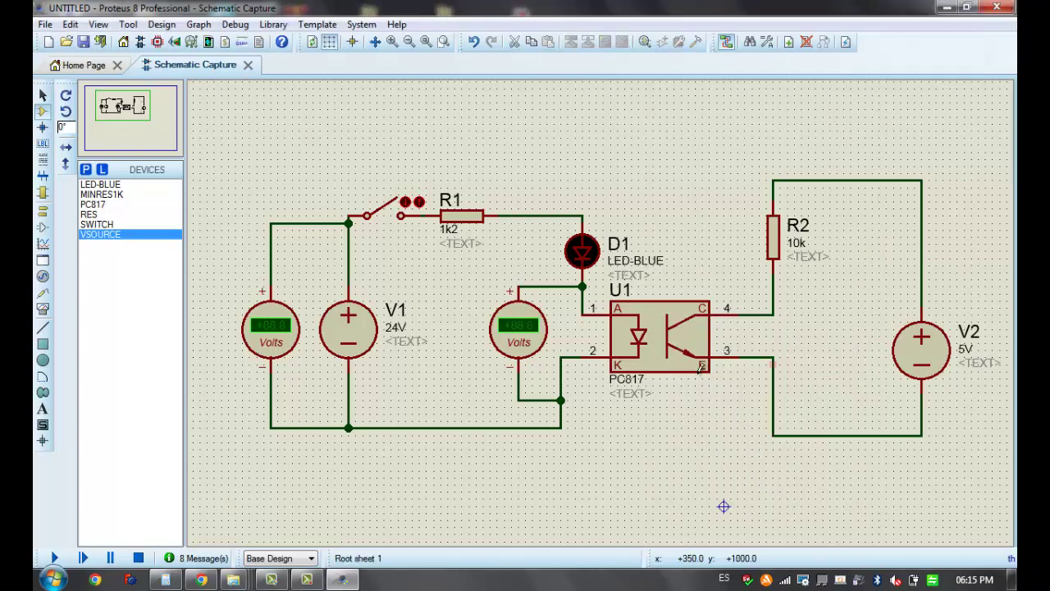
Place a DC voltmeter beside V2, wiring its positive terminal to the line between R2 and pin 4 and its negative terminal to the lower line
{"action": "left_click", "coordinate": [43, 210]}
{"action": "left_click", "coordinate": [43, 308]}
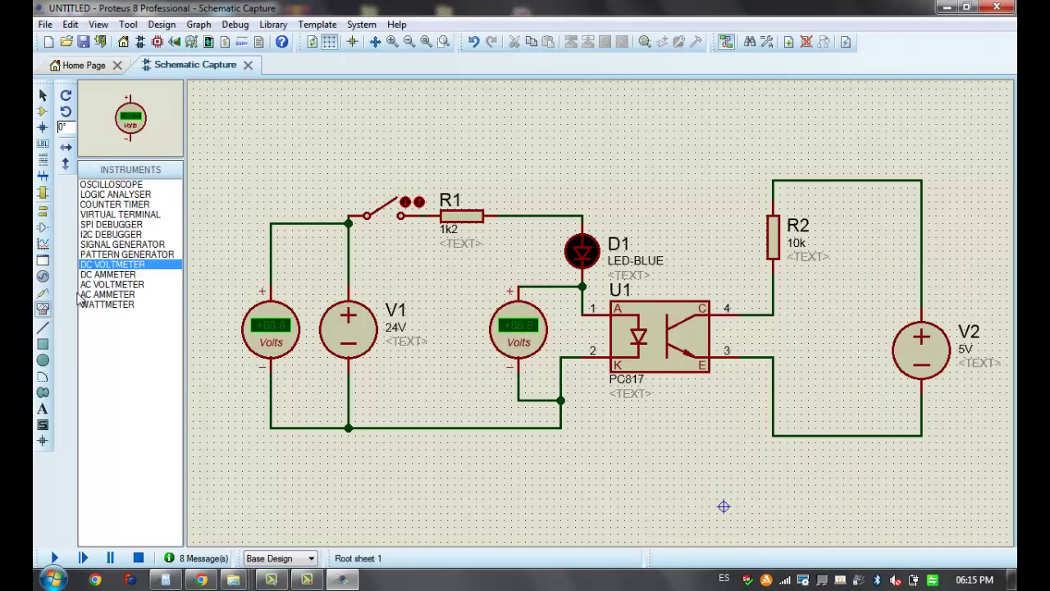
{"action": "left_click", "coordinate": [841, 298]}
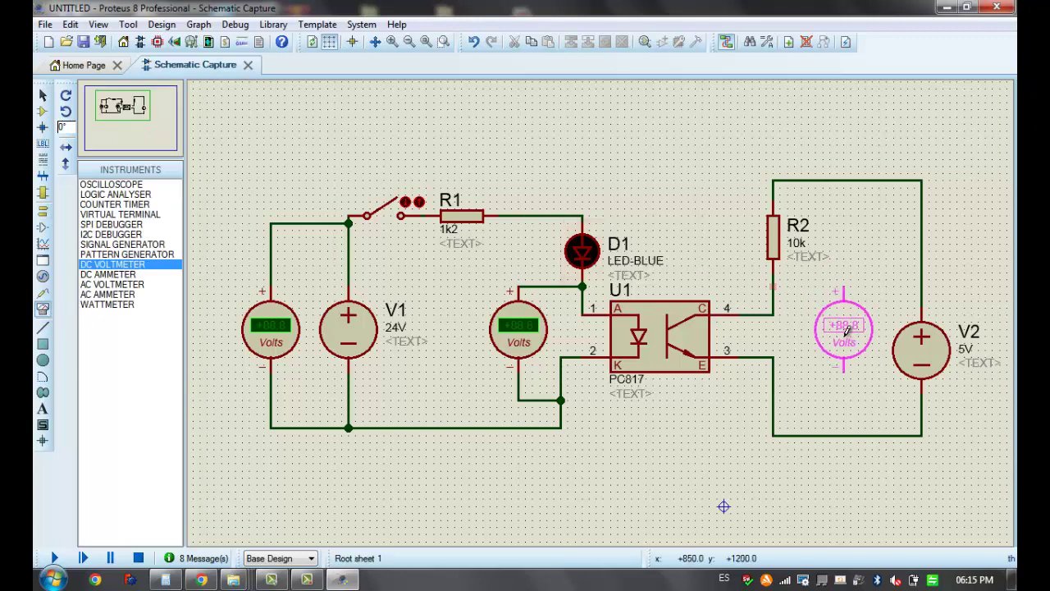
{"action": "left_click", "coordinate": [844, 295]}
{"action": "left_click", "coordinate": [844, 293]}
{"action": "left_click", "coordinate": [774, 295]}
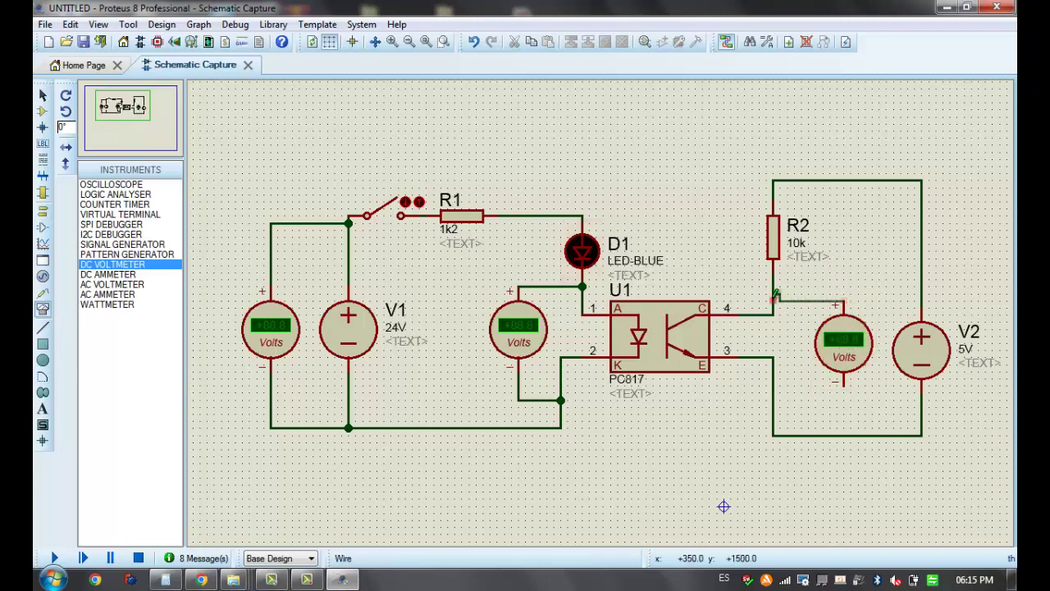
{"action": "left_click", "coordinate": [844, 383]}
{"action": "left_click", "coordinate": [844, 435]}
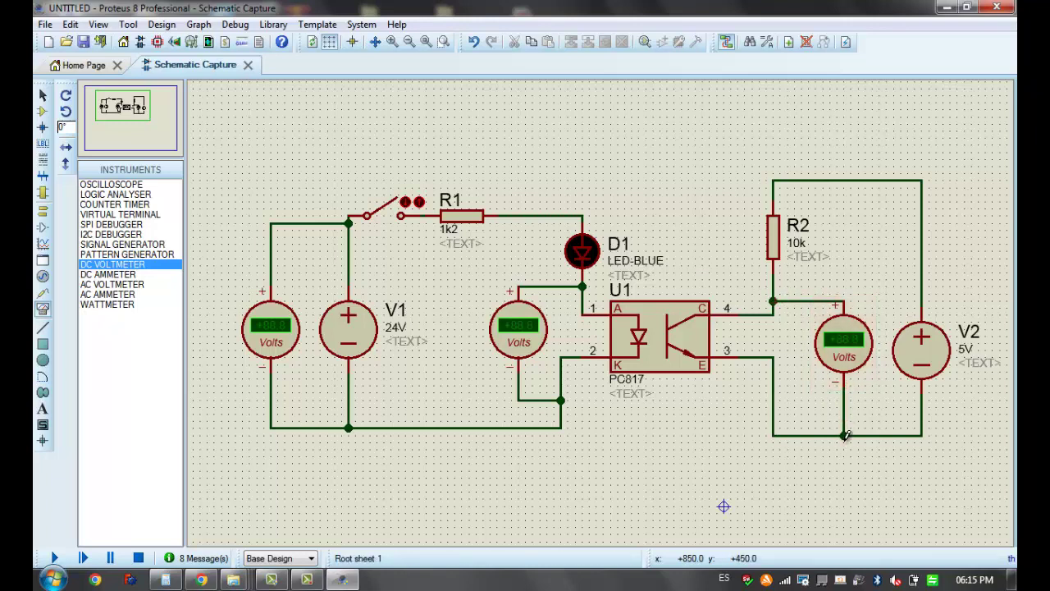
Run the simulation and outline the input circuit and the output circuit in turn, clearing each selection
{"action": "left_click", "coordinate": [664, 356]}
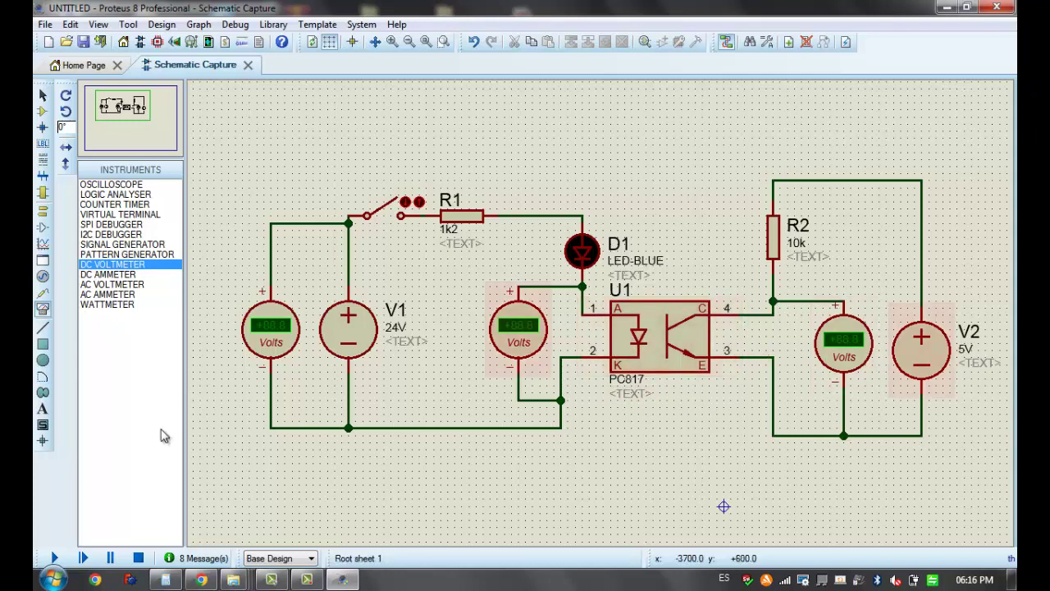
{"action": "left_click", "coordinate": [54, 558]}
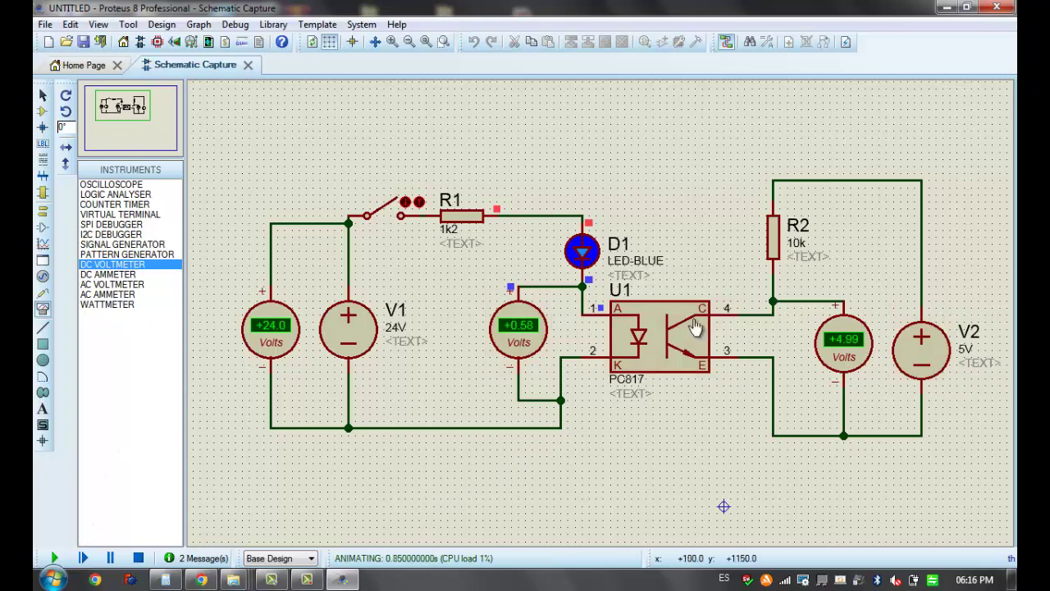
{"action": "left_click_drag", "start_coordinate": [214, 153], "coordinate": [507, 502]}
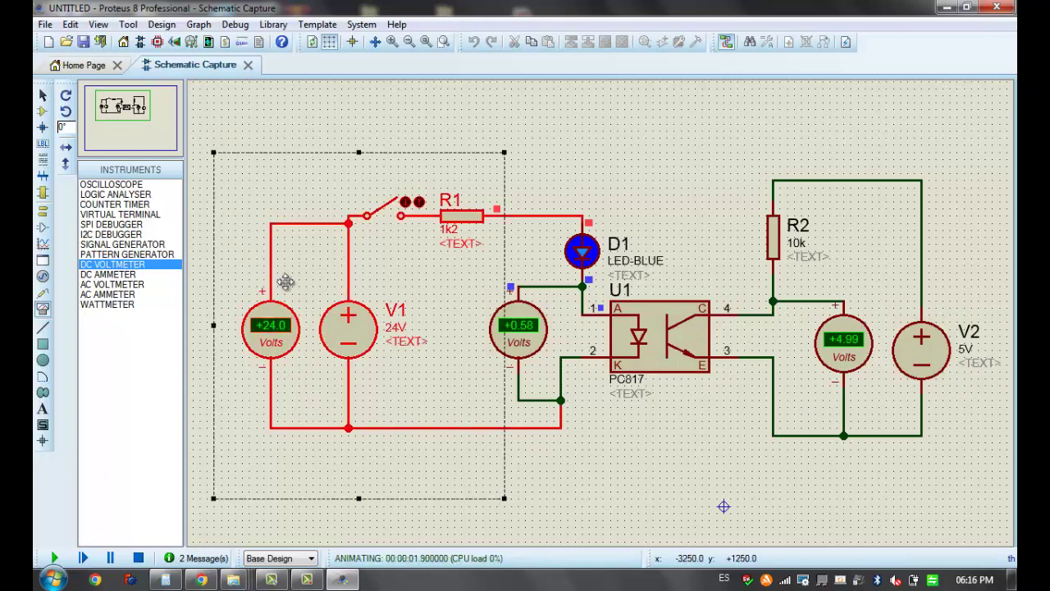
{"action": "left_click", "coordinate": [496, 195]}
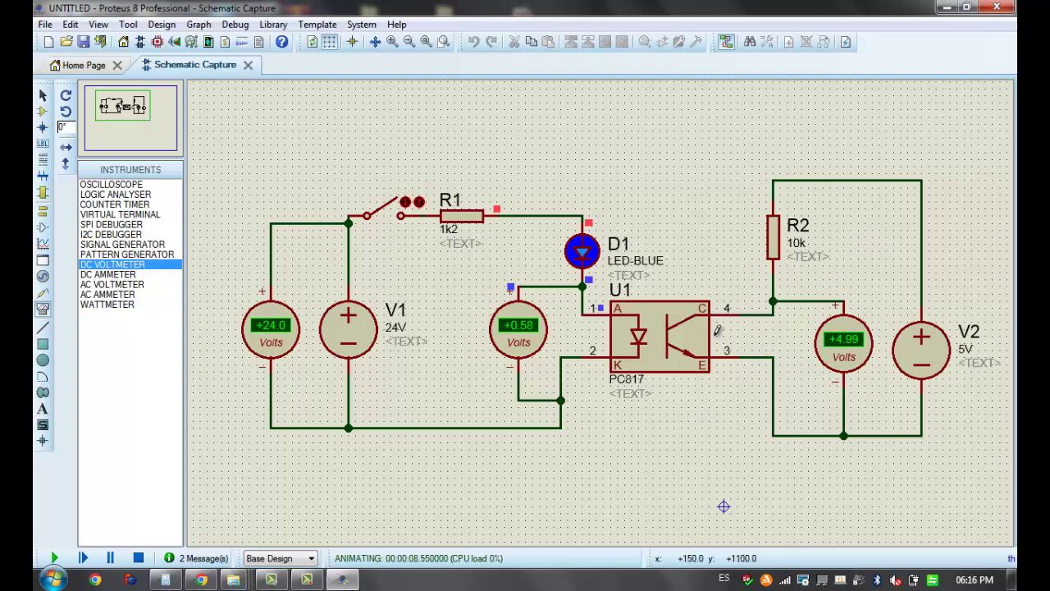
{"action": "left_click_drag", "start_coordinate": [654, 131], "coordinate": [1014, 528]}
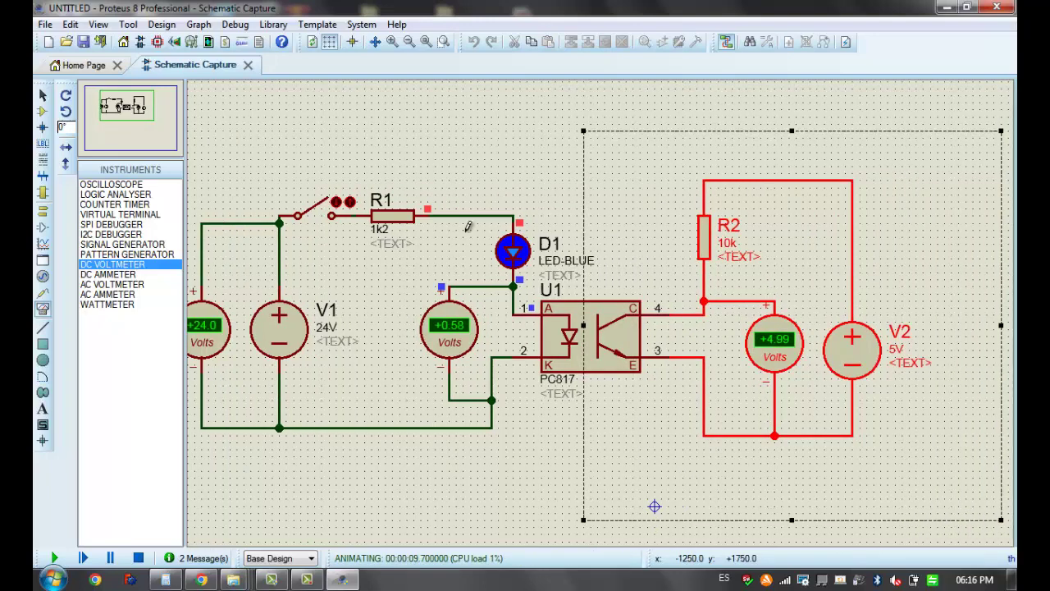
{"action": "left_click", "coordinate": [454, 164]}
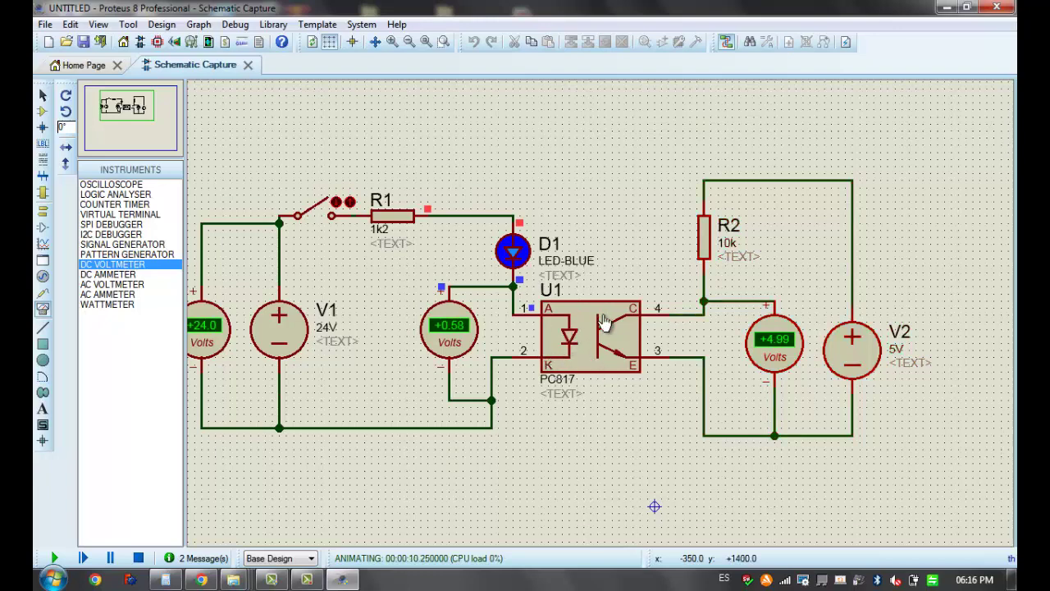
Examine the voltmeters on both sides of the optocoupler in the running simulation, and stop the simulation
{"action": "scroll", "coordinate": [614, 321], "scroll_direction": "down", "scroll_amount": 2}
{"action": "scroll", "coordinate": [619, 330], "scroll_direction": "up", "scroll_amount": 2}
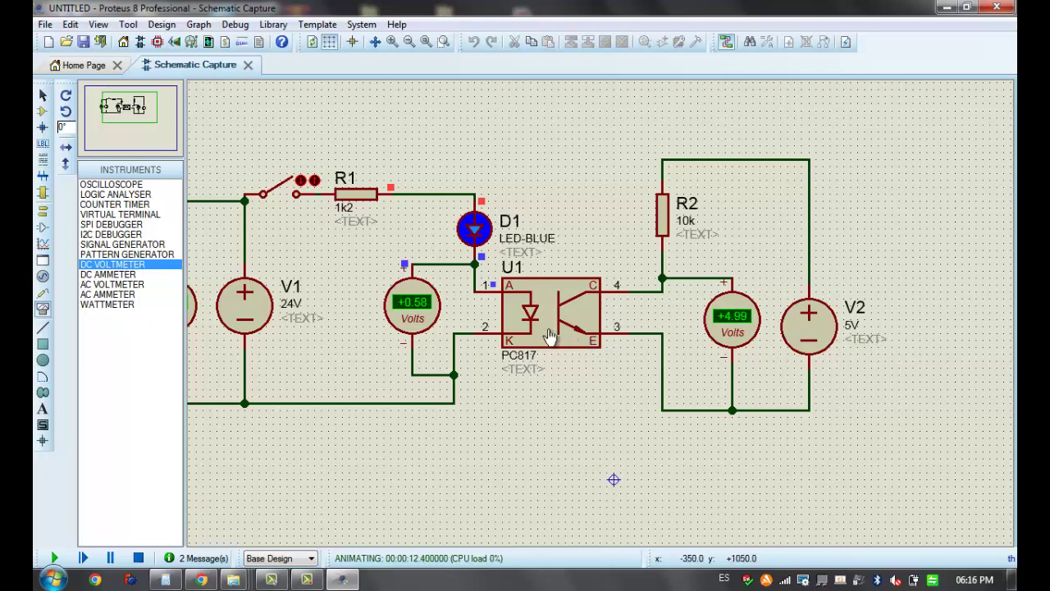
{"action": "left_click_drag", "start_coordinate": [575, 329], "coordinate": [796, 353]}
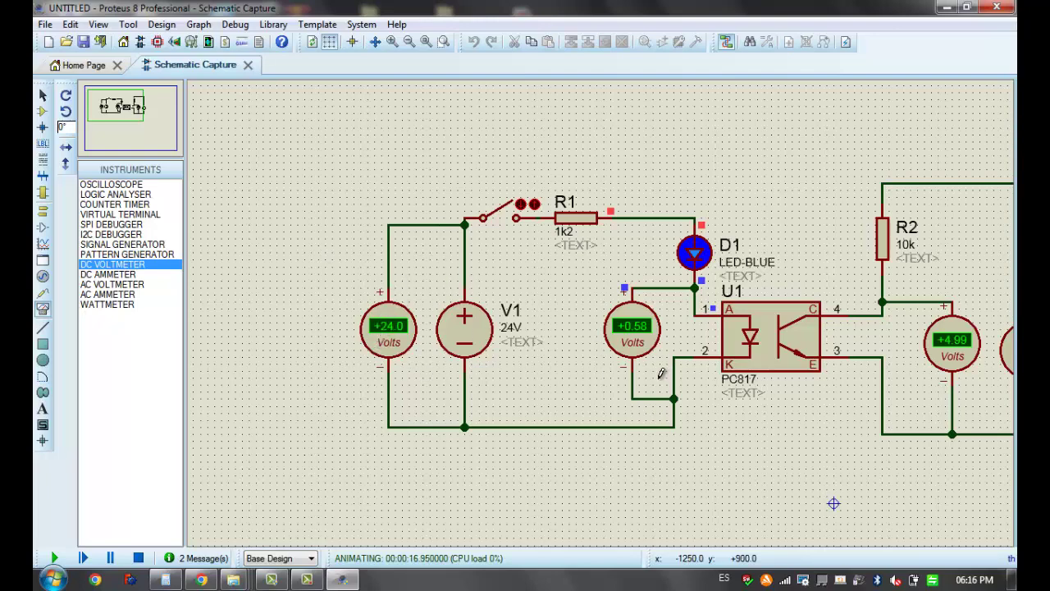
{"action": "left_click_drag", "start_coordinate": [608, 373], "coordinate": [529, 382]}
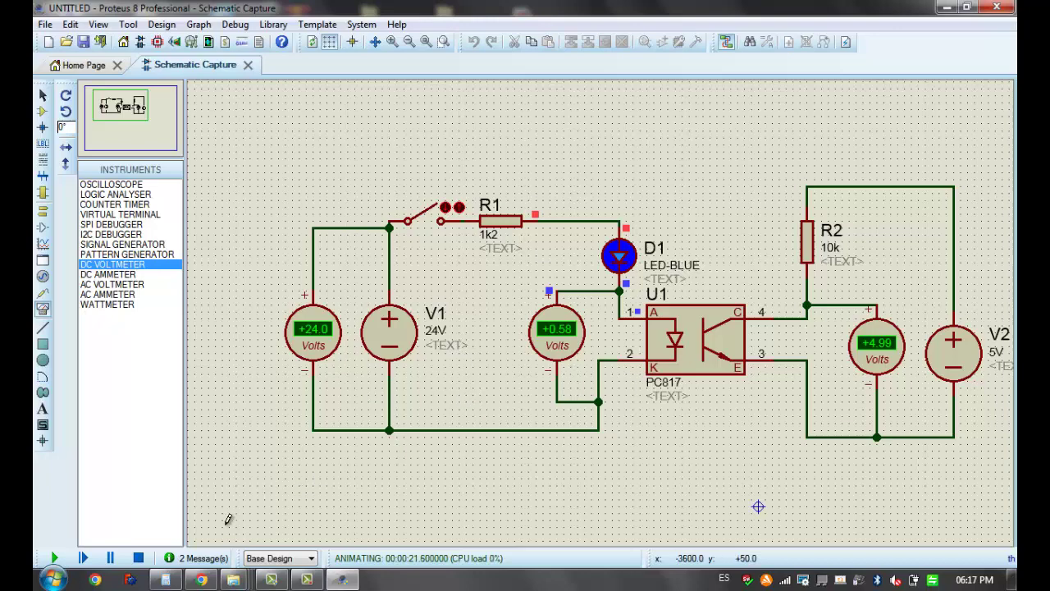
{"action": "left_click", "coordinate": [133, 556]}
Outline the circuit from the switch across to V2 with a selection box and clear the selection
{"action": "left_click_drag", "start_coordinate": [750, 390], "coordinate": [684, 375]}
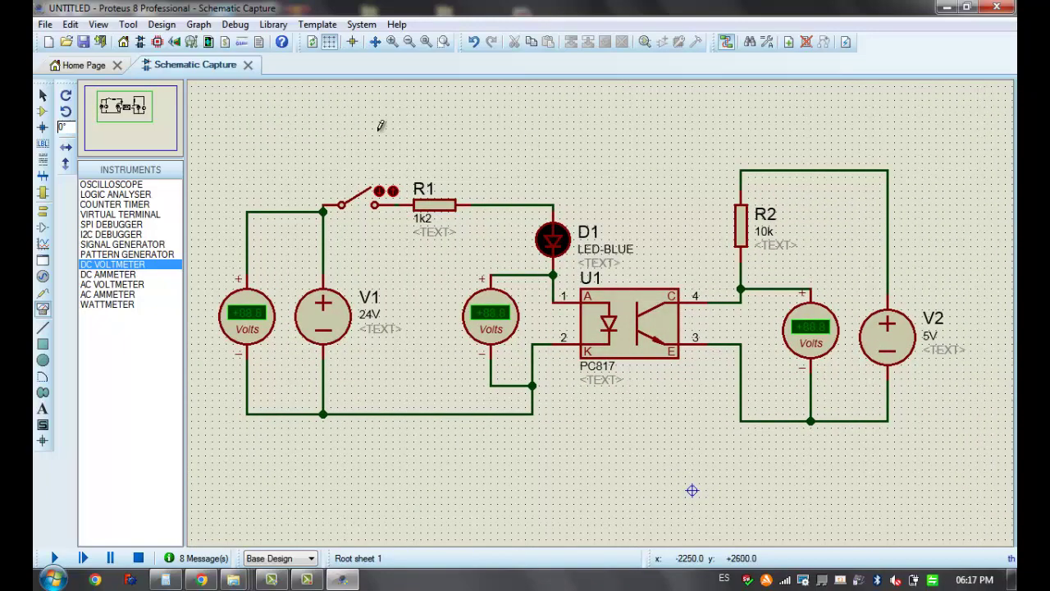
{"action": "left_click_drag", "start_coordinate": [385, 96], "coordinate": [966, 492]}
{"action": "left_click", "coordinate": [870, 518]}
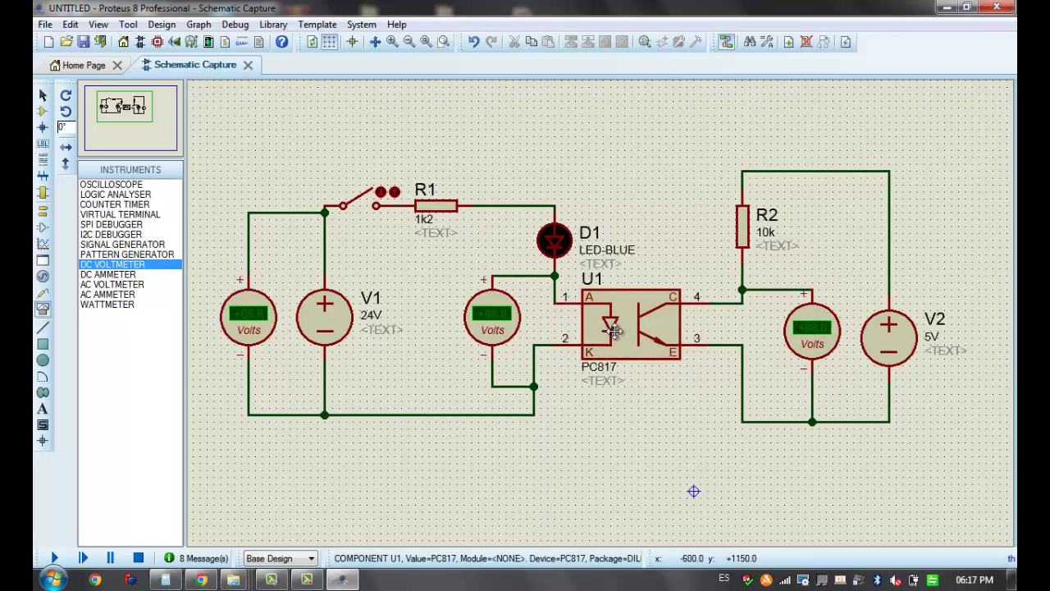
{"action": "left_click_drag", "start_coordinate": [599, 351], "coordinate": [660, 351]}
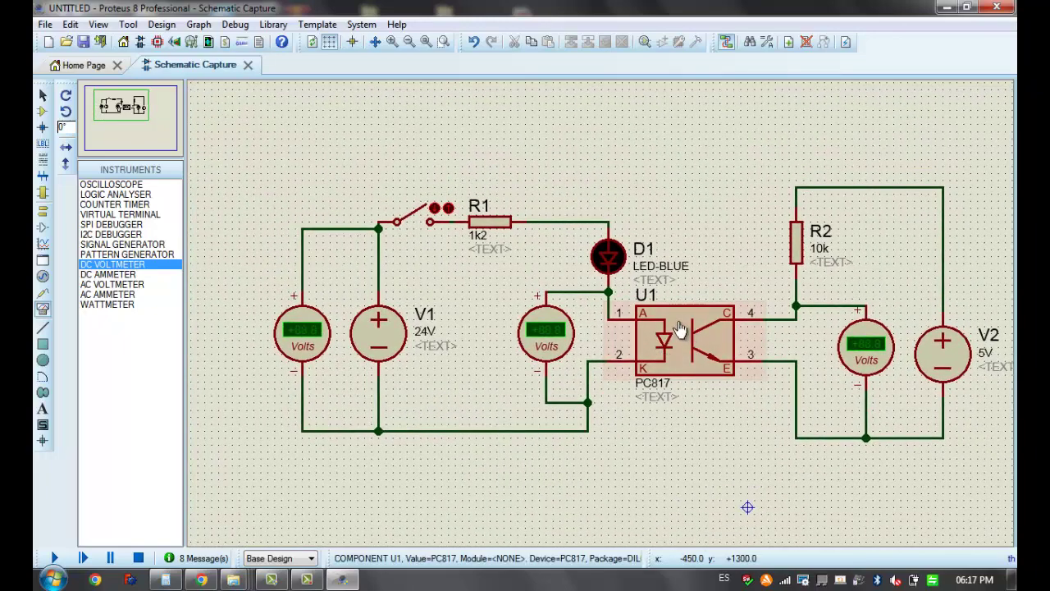
{"action": "left_click_drag", "start_coordinate": [677, 328], "coordinate": [648, 321]}
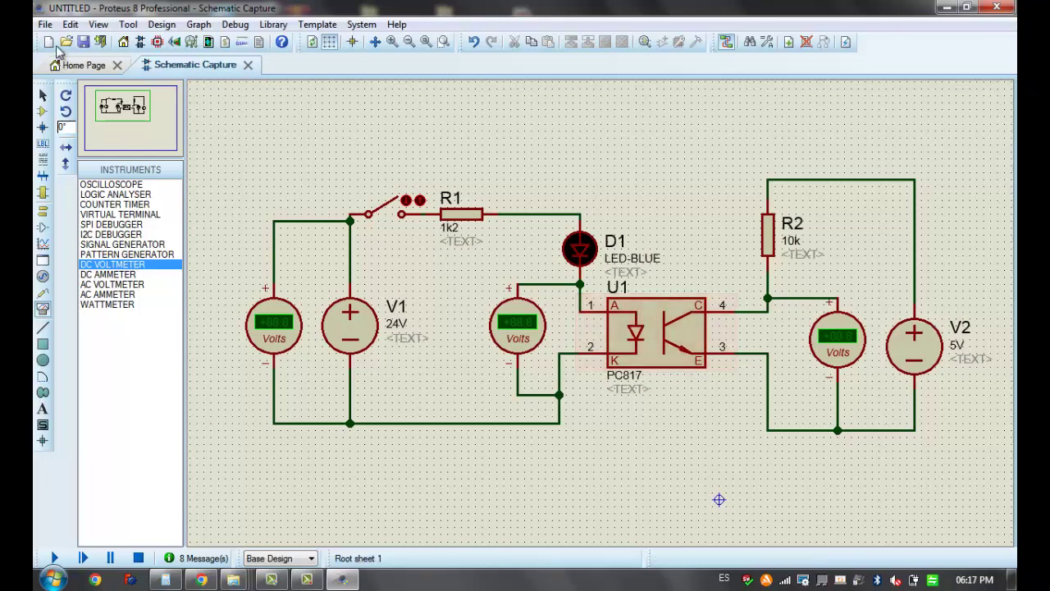
{"action": "left_click", "coordinate": [45, 24]}
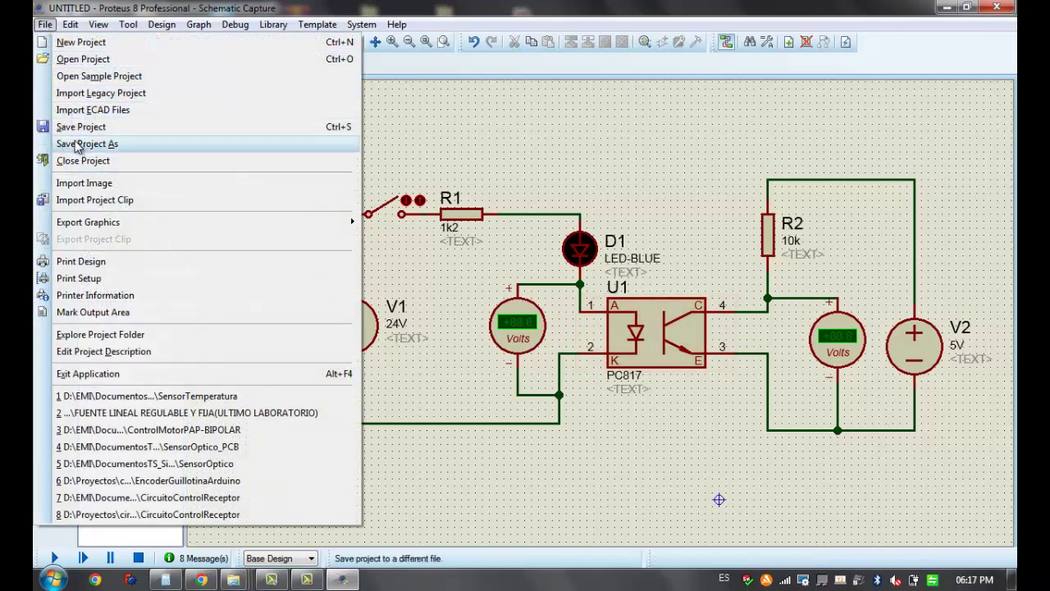
{"action": "left_click", "coordinate": [268, 24]}
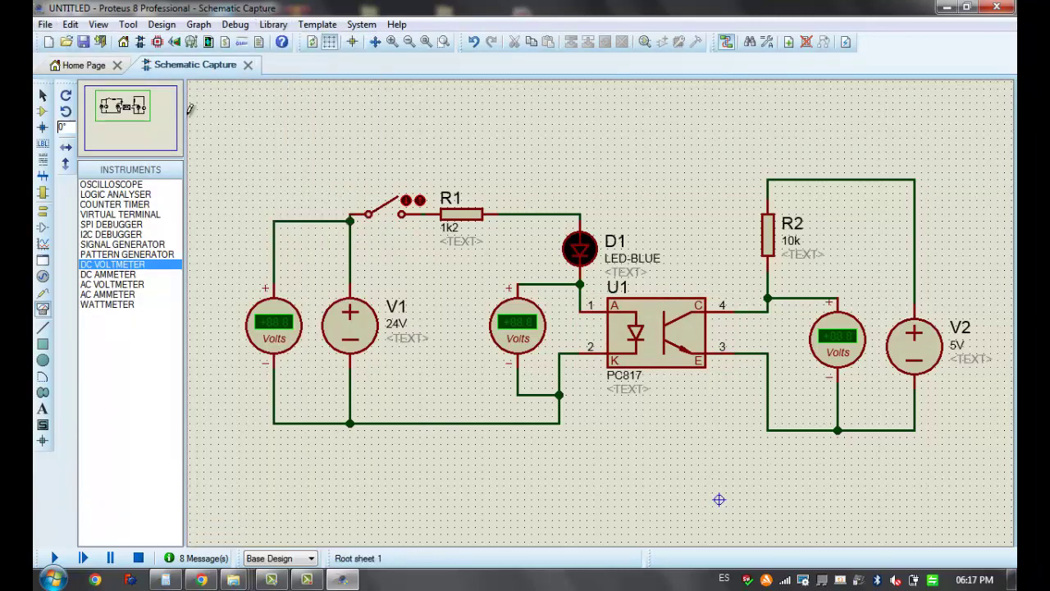
{"action": "left_click", "coordinate": [46, 24]}
{"action": "left_click", "coordinate": [88, 143]}
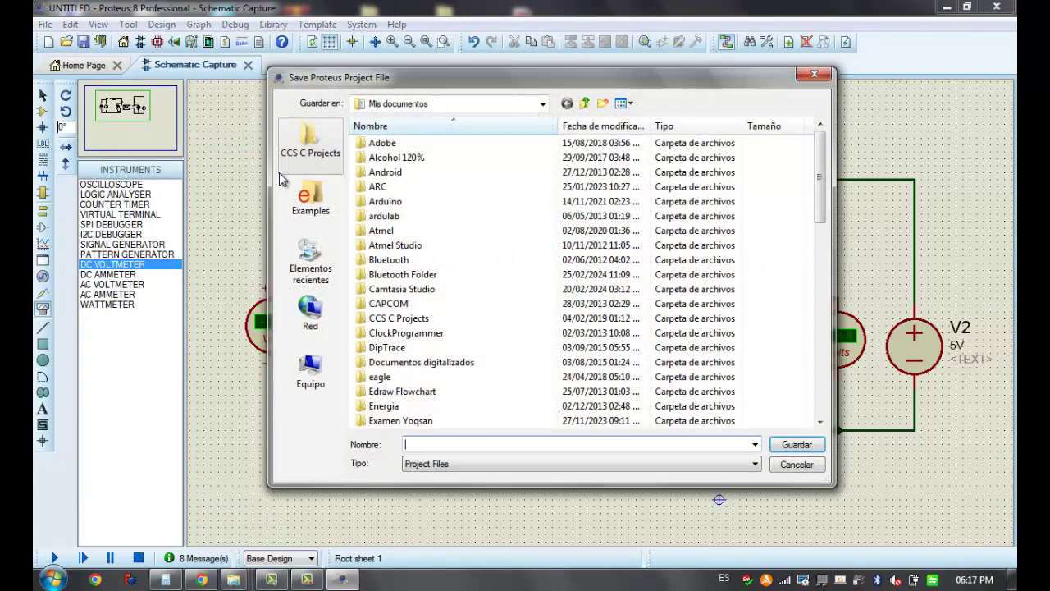
{"action": "left_click", "coordinate": [794, 465]}
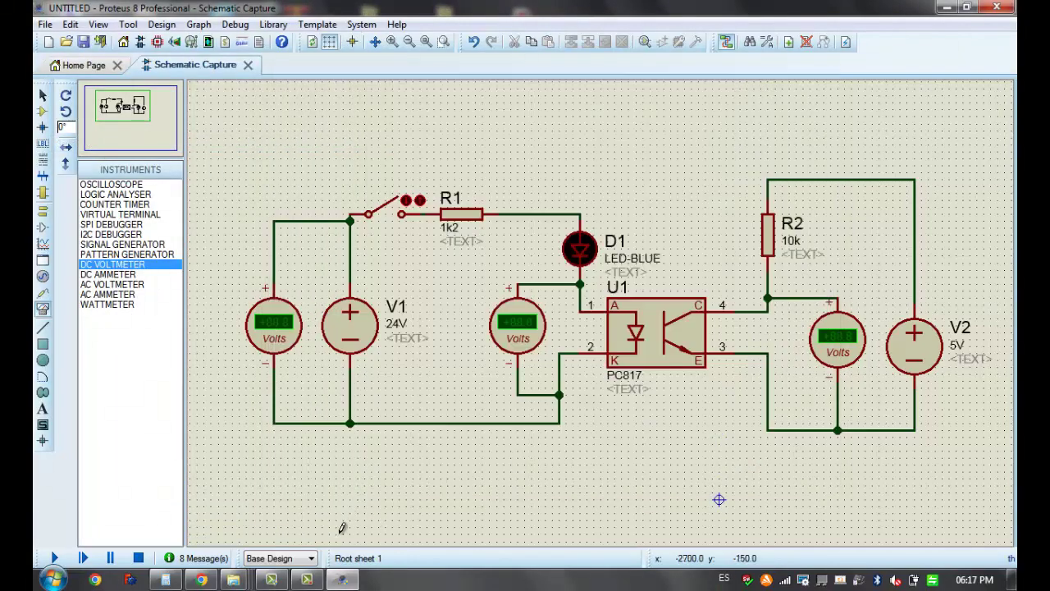
{"action": "left_click", "coordinate": [307, 579]}
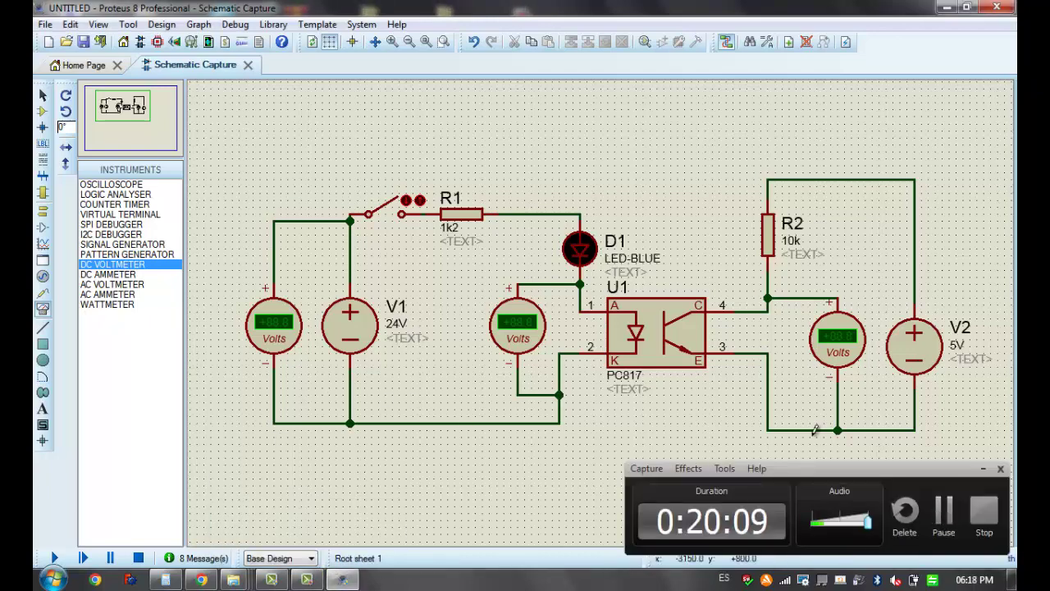
{"action": "left_click", "coordinate": [982, 470]}
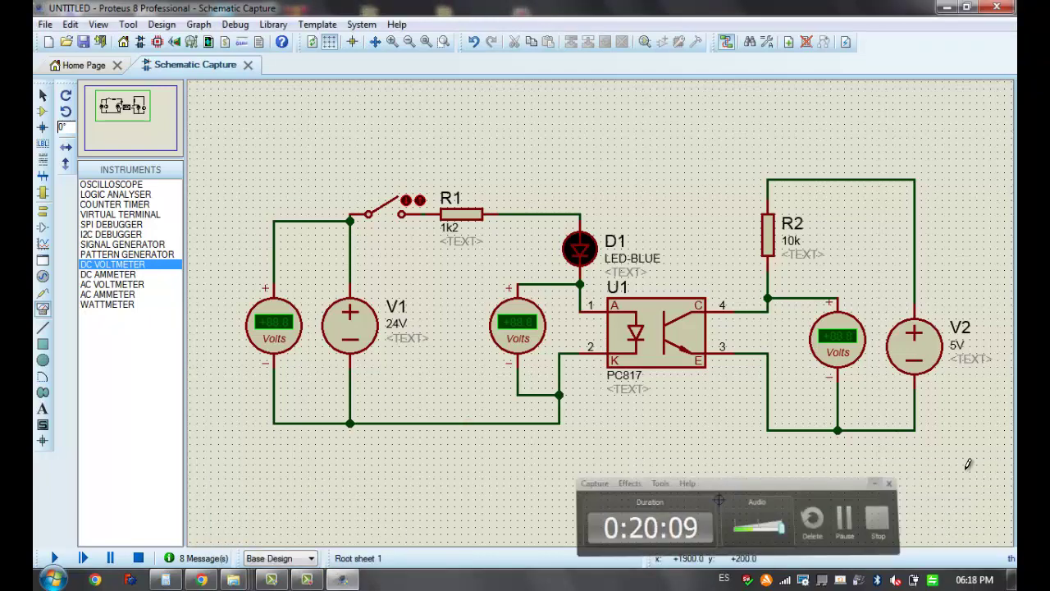
Start saving the project under a new name and browse to D:, EMI, DocumentosTS_SistemasElectronicos, Semestre I-2024, Transductores y Actuadores
{"action": "left_click", "coordinate": [45, 24]}
{"action": "left_click", "coordinate": [100, 144]}
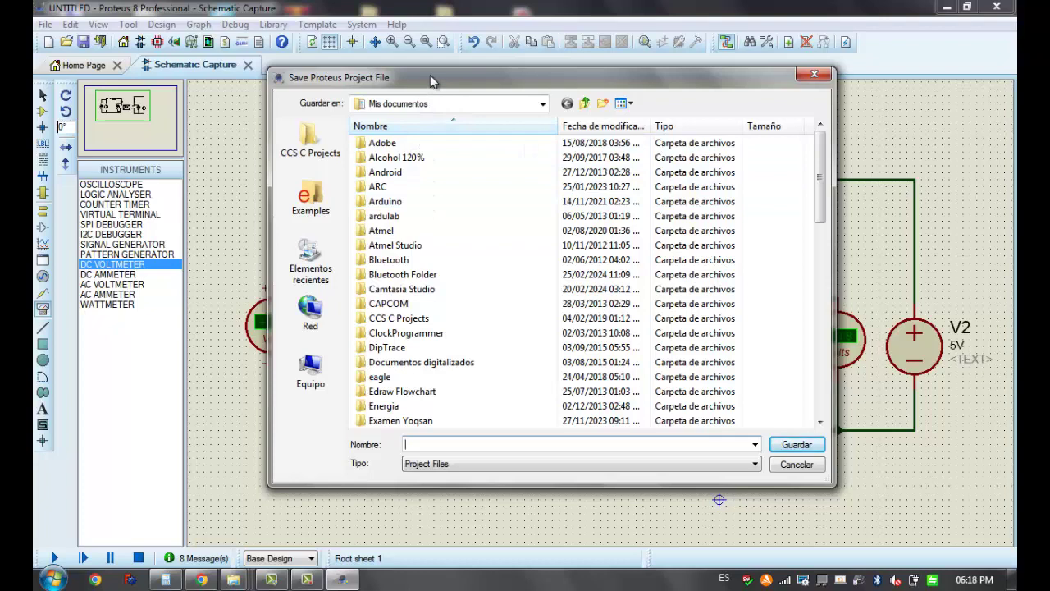
{"action": "left_click", "coordinate": [314, 374]}
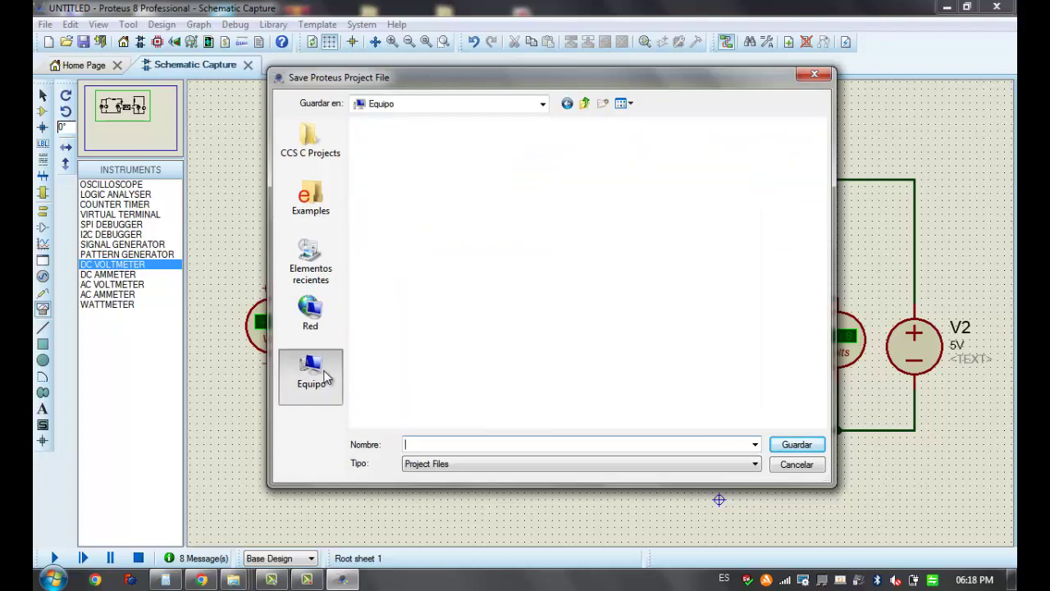
{"action": "double_click", "coordinate": [543, 156]}
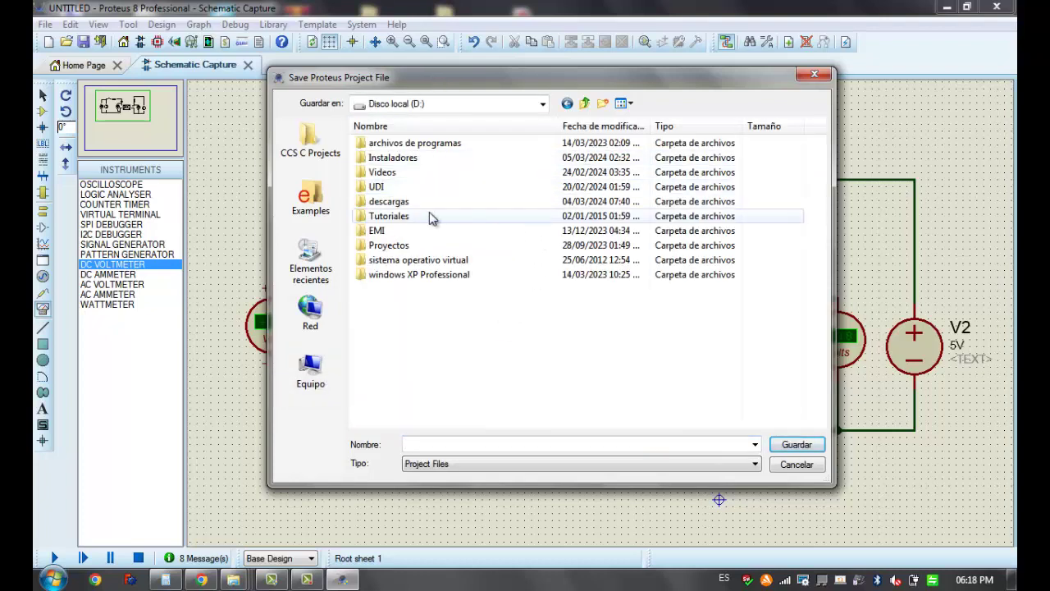
{"action": "double_click", "coordinate": [415, 230]}
{"action": "double_click", "coordinate": [433, 217]}
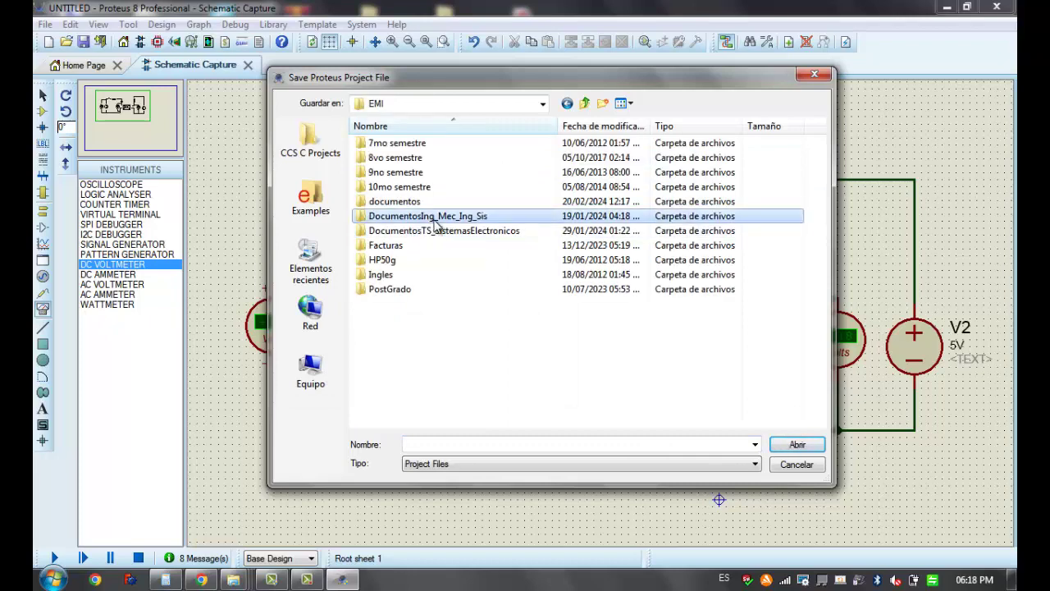
{"action": "left_click", "coordinate": [584, 103]}
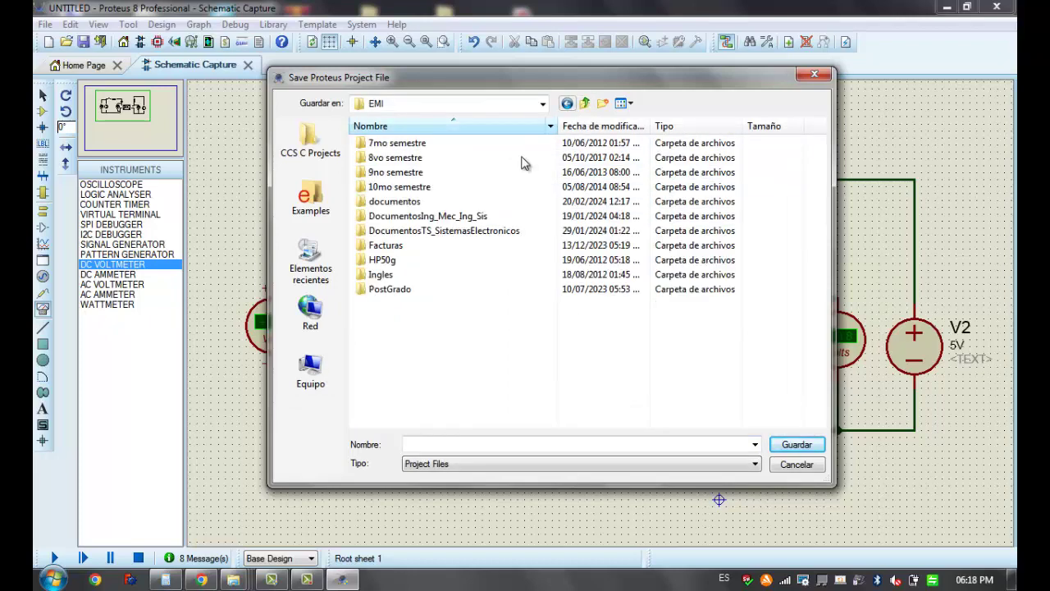
{"action": "left_click", "coordinate": [448, 234]}
{"action": "double_click", "coordinate": [447, 234]}
{"action": "double_click", "coordinate": [413, 210]}
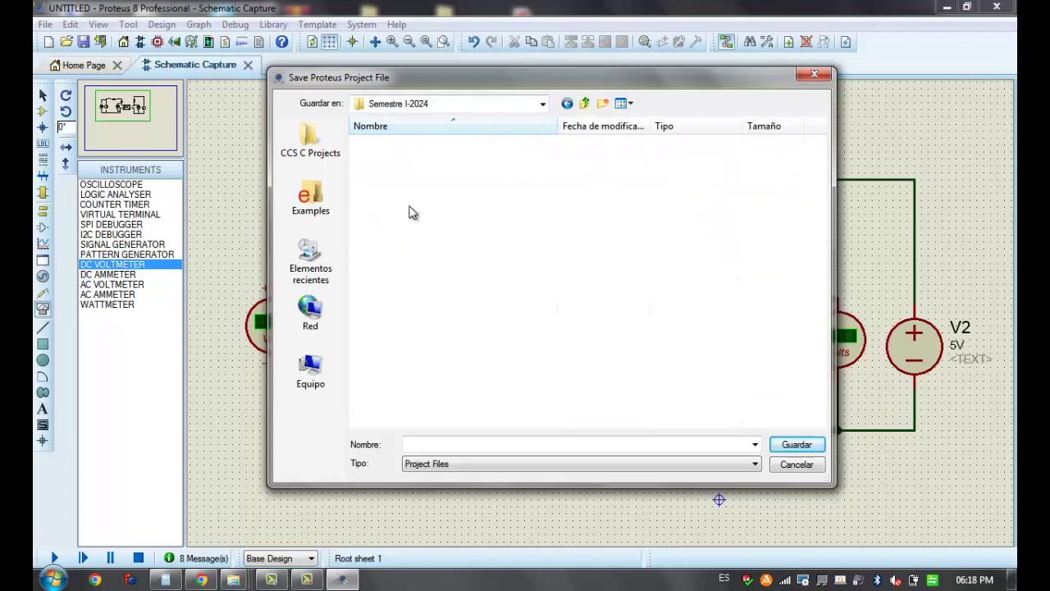
{"action": "double_click", "coordinate": [425, 144]}
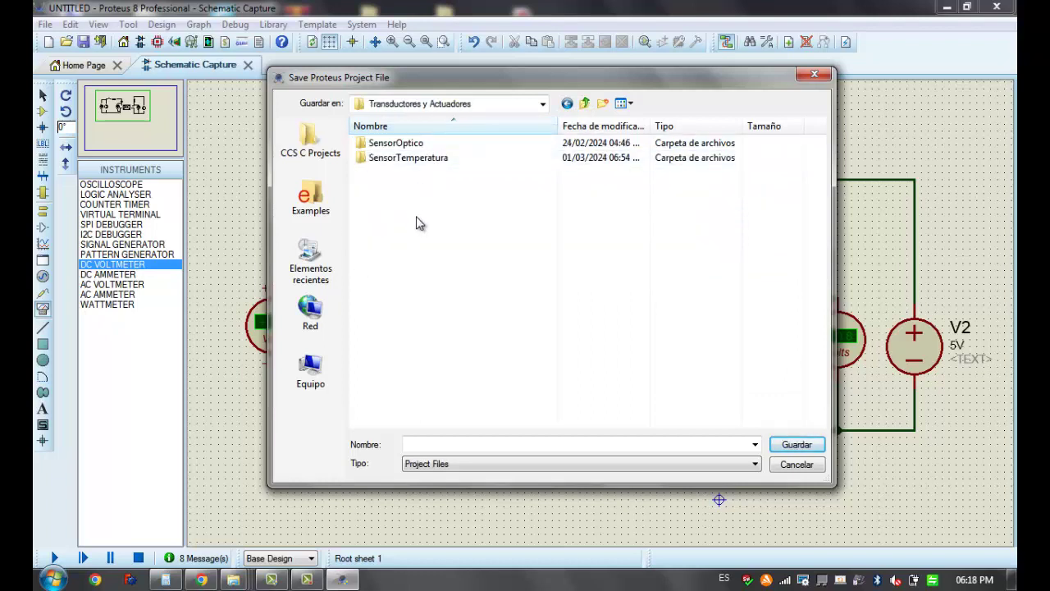
Enter CircuitoProteccionEntradaDigital as the project file name and copy that name
{"action": "left_click", "coordinate": [438, 444]}
{"action": "type", "text": "CircuitoProteccionEntradaDigital"}
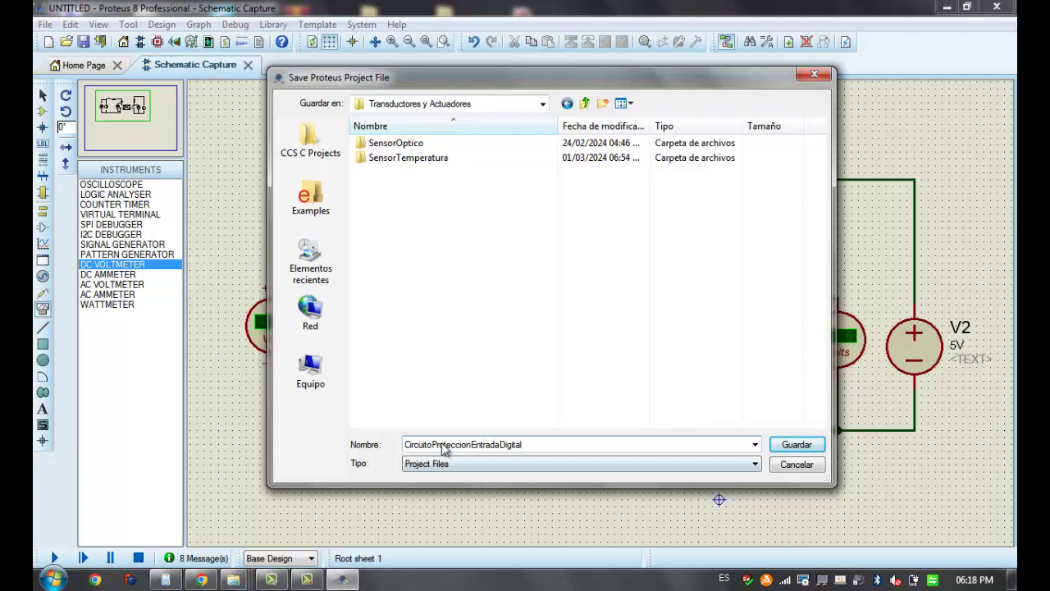
{"action": "double_click", "coordinate": [530, 444]}
{"action": "key", "text": "ctrl+c"}
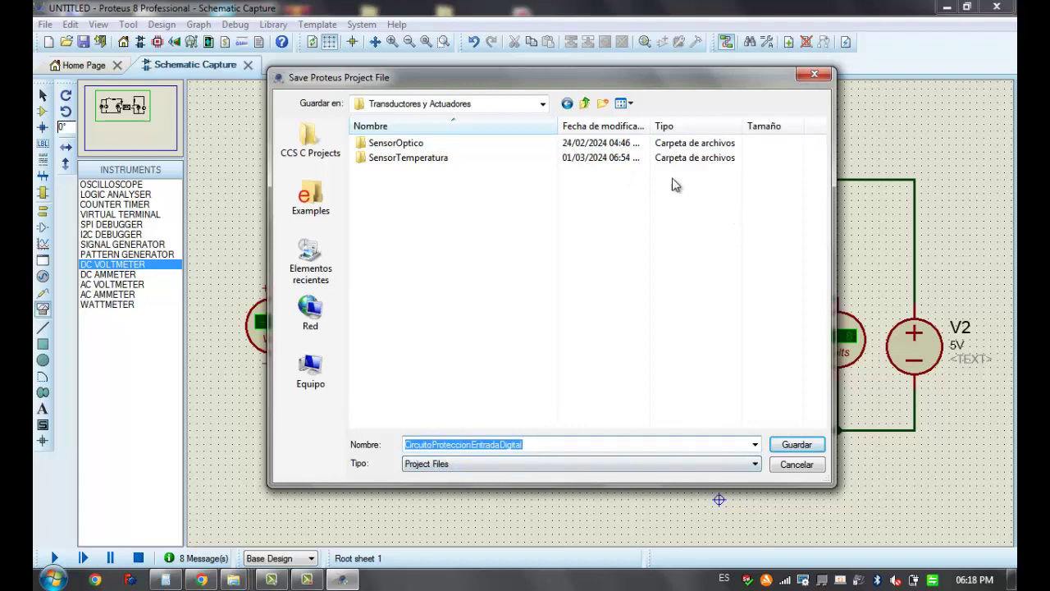
Create a folder in Transductores y Actuadores and paste the copied text CircuitoProteccionEntradaDigital as its name
{"action": "left_click", "coordinate": [602, 103]}
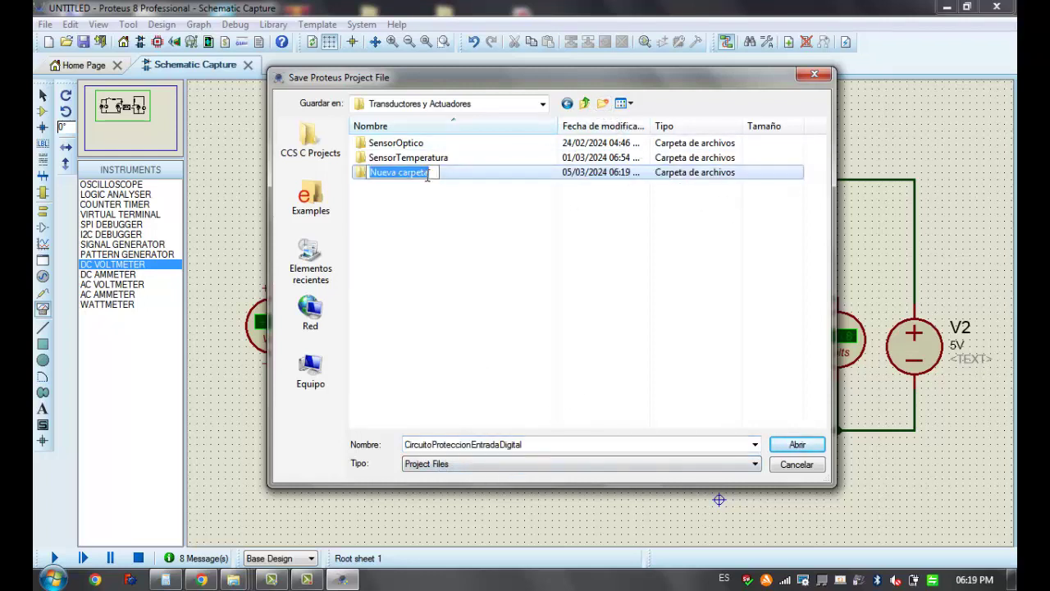
{"action": "key", "text": "ctrl+v"}
{"action": "left_click", "coordinate": [428, 221]}
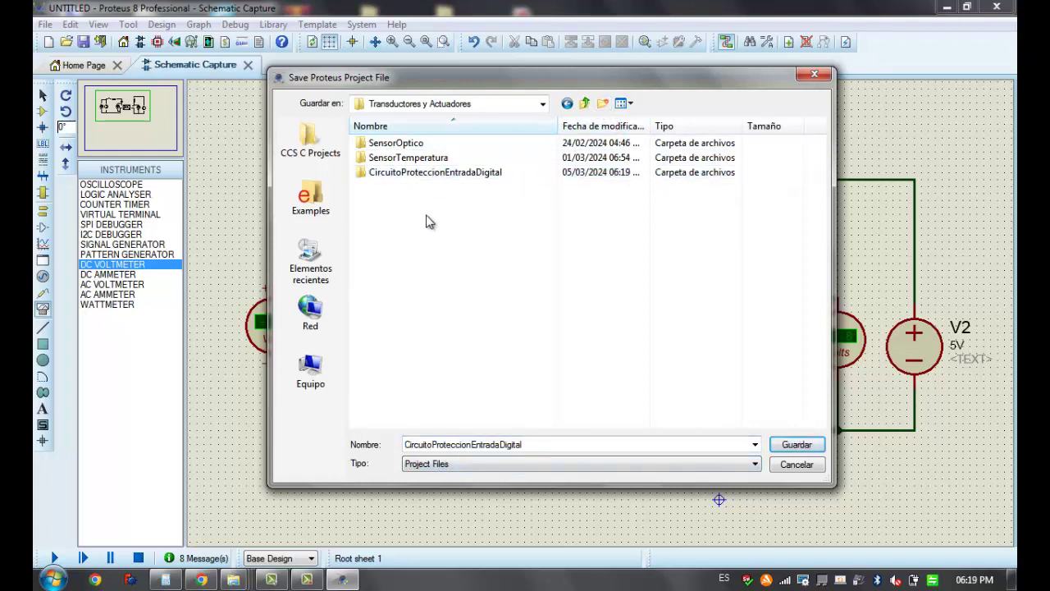
Open the new CircuitoProteccionEntradaDigital folder and save the project in it under the same name
{"action": "left_click", "coordinate": [419, 157]}
{"action": "left_click", "coordinate": [429, 172]}
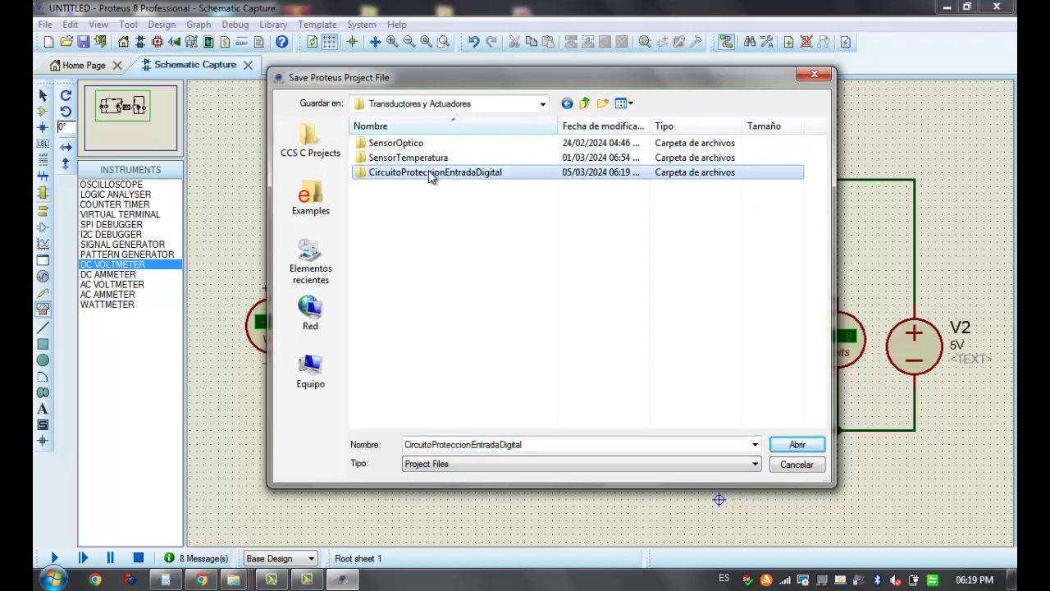
{"action": "double_click", "coordinate": [428, 172]}
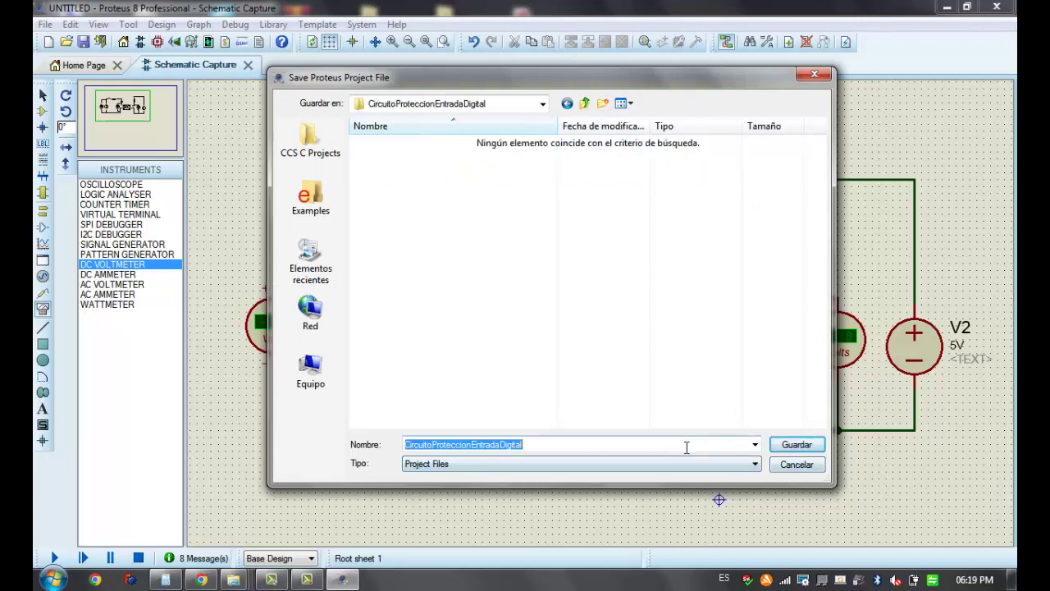
{"action": "left_click", "coordinate": [796, 445]}
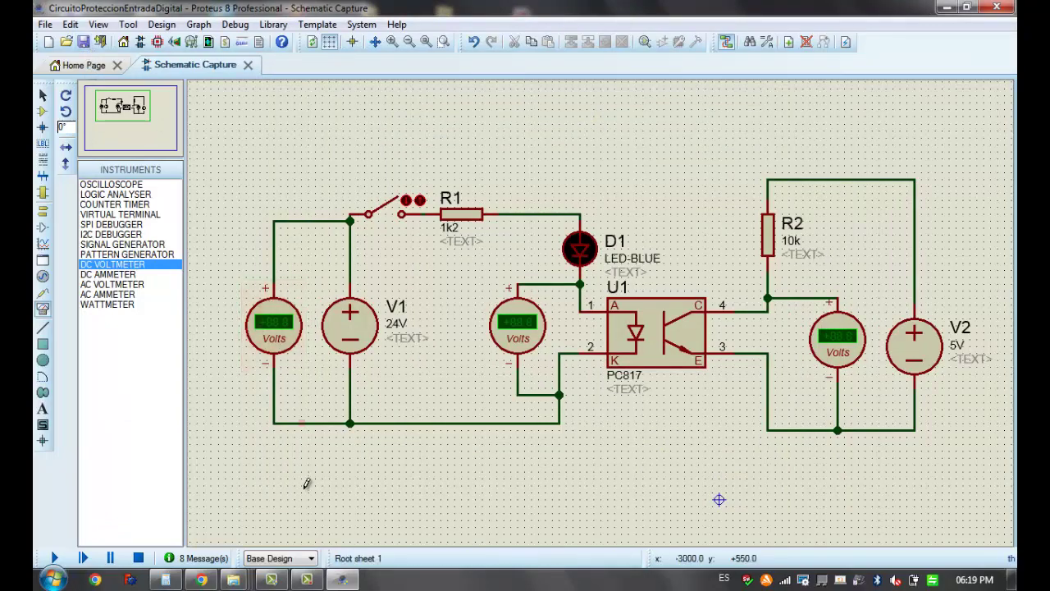
{"action": "left_click", "coordinate": [335, 579]}
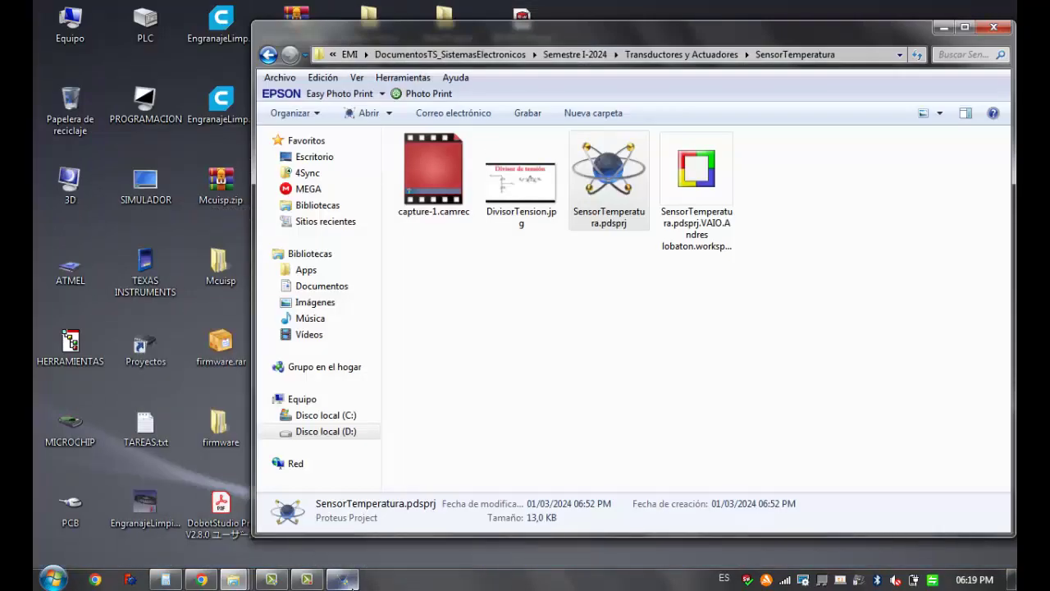
{"action": "left_click", "coordinate": [334, 585]}
{"action": "left_click", "coordinate": [308, 581]}
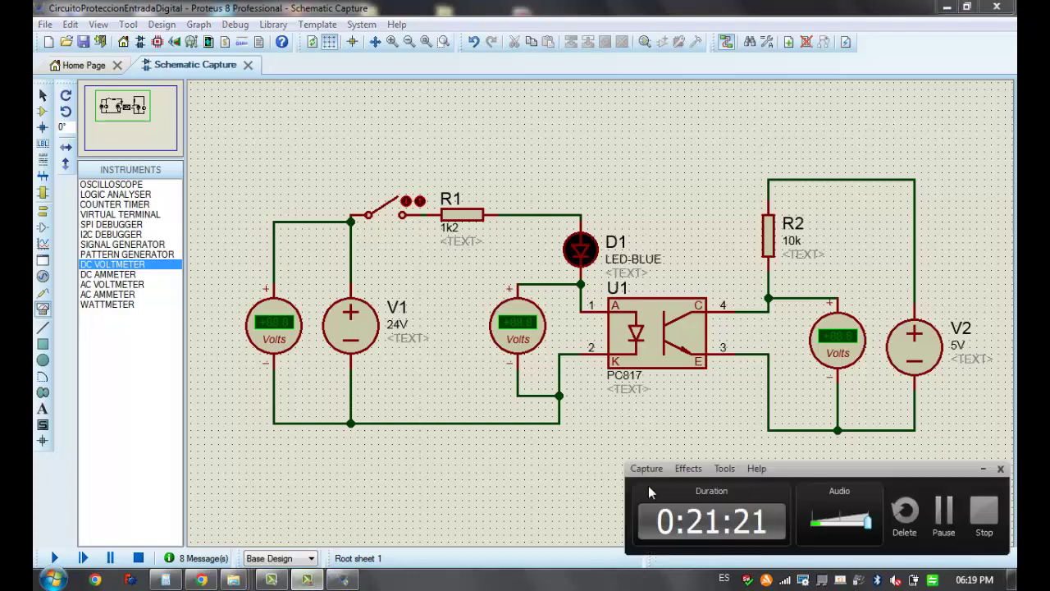